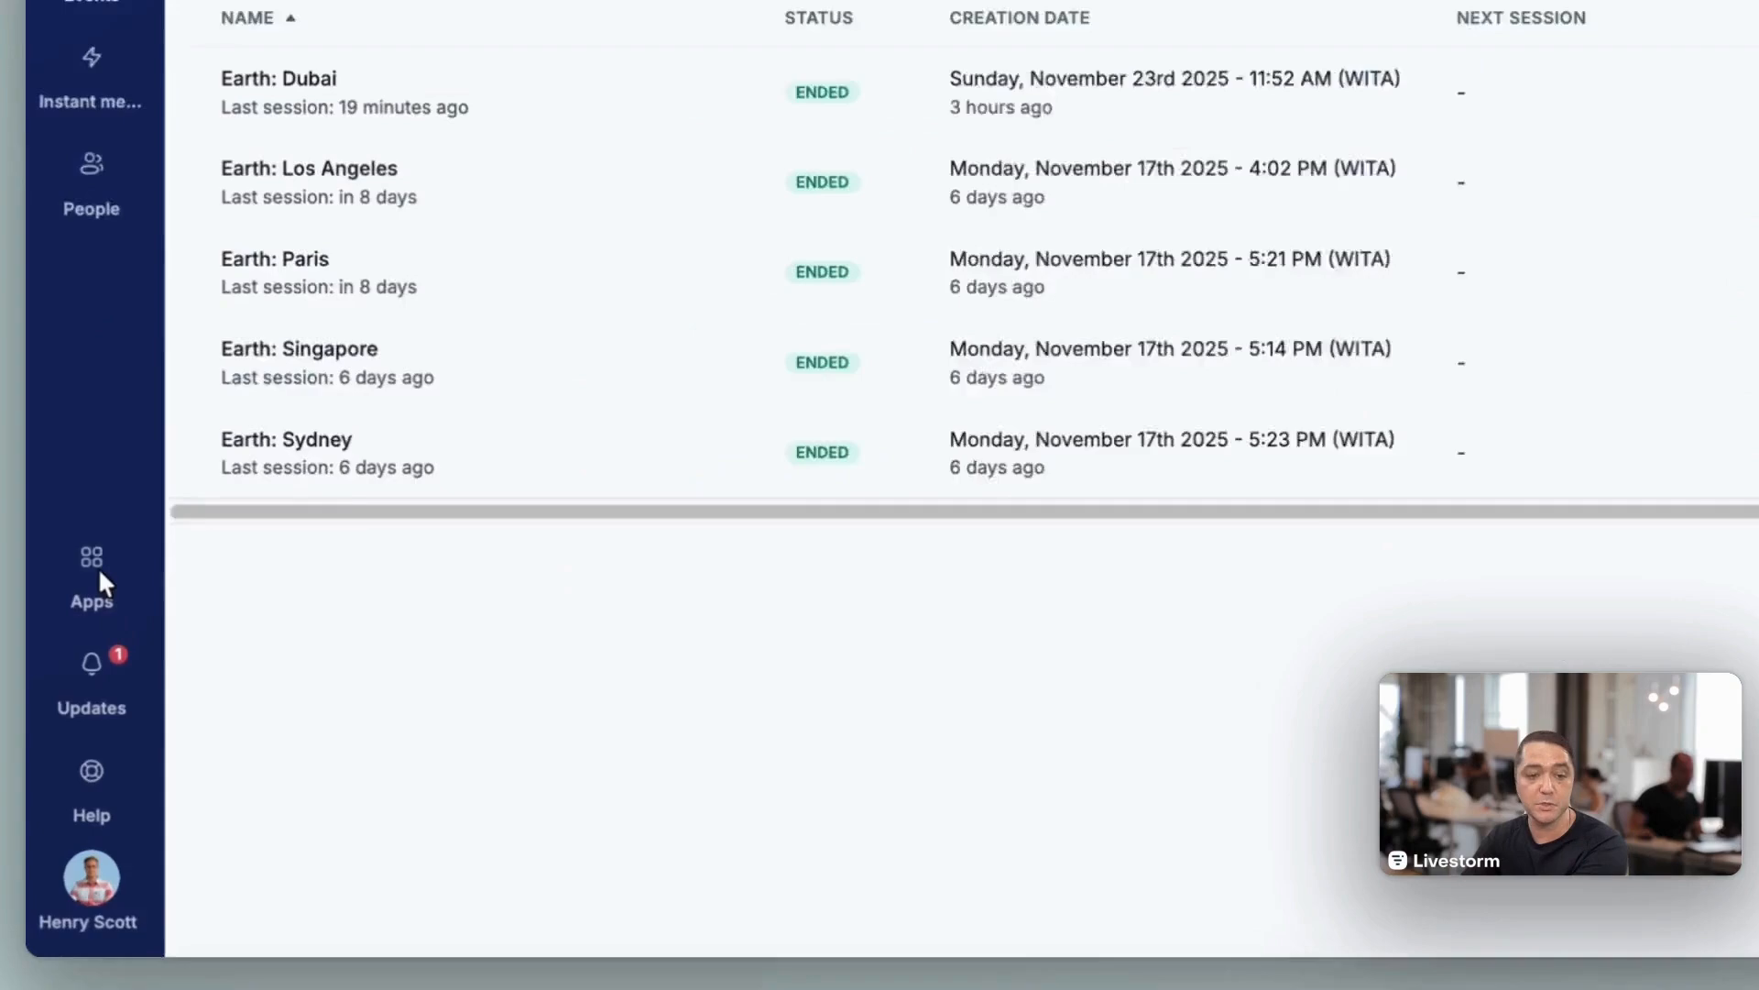
# Step: Open the settings of the HubSpot V3 integration from the app marketplace
pyautogui.click(73, 662)
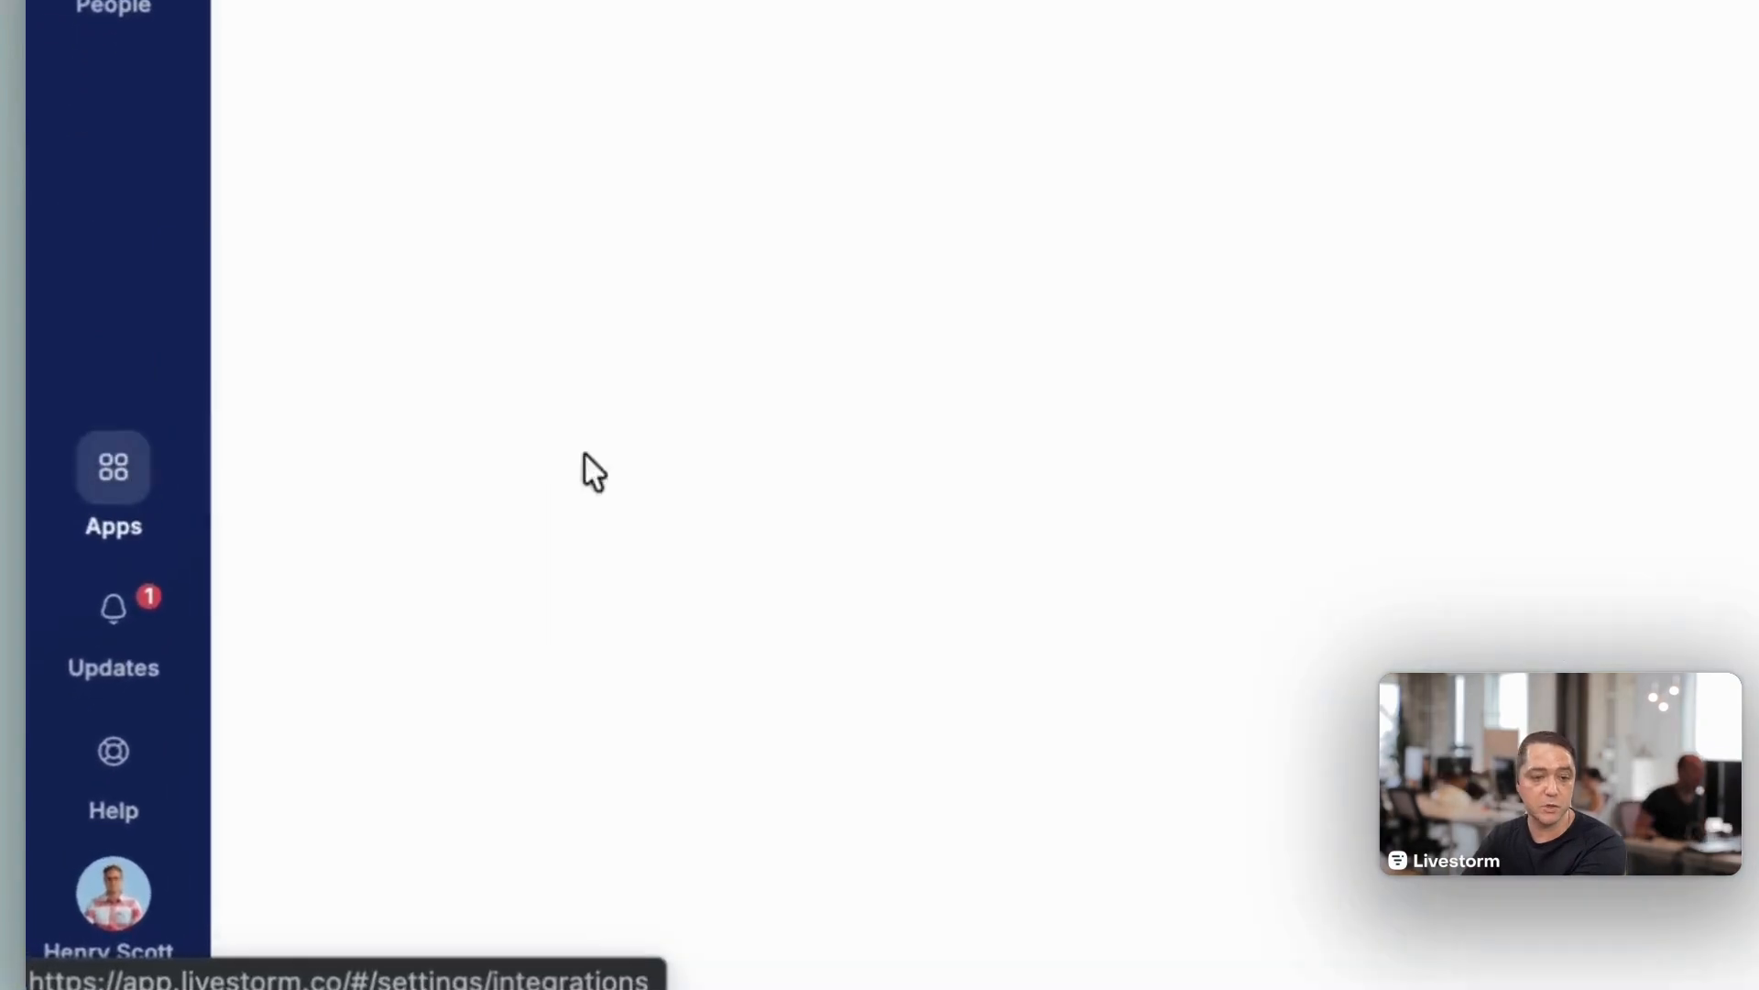
pyautogui.scroll(-5, 736, 719)
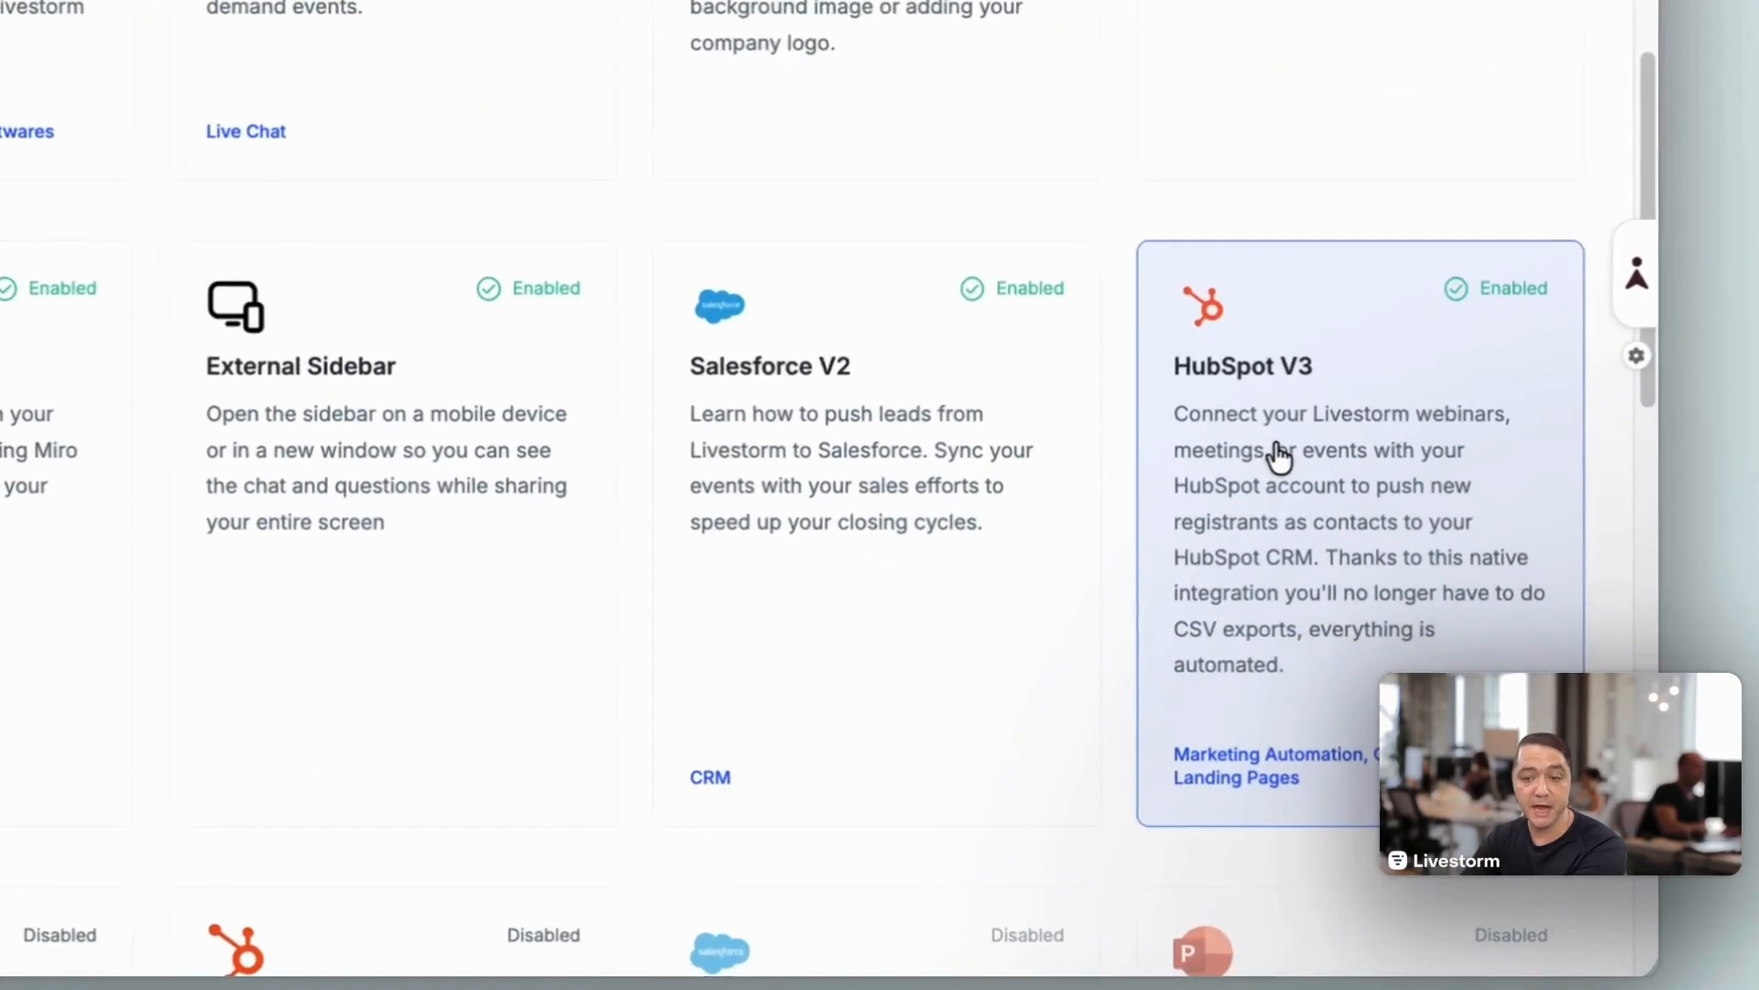
pyautogui.click(1281, 455)
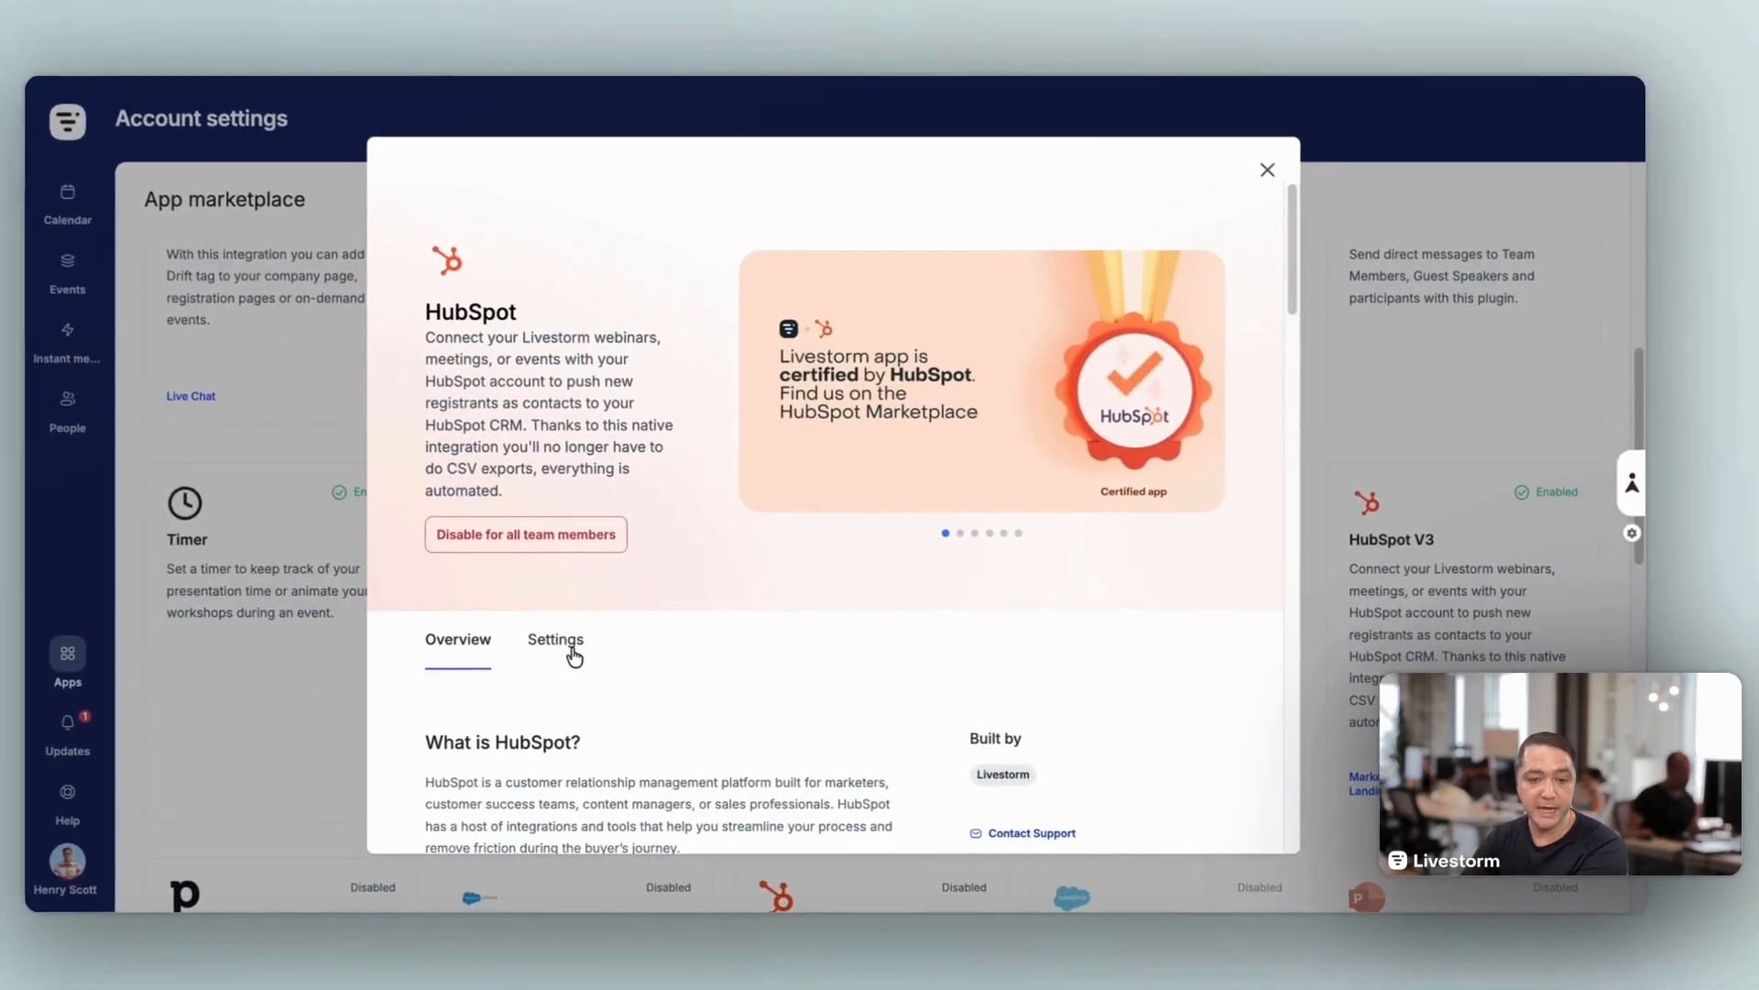
pyautogui.click(571, 649)
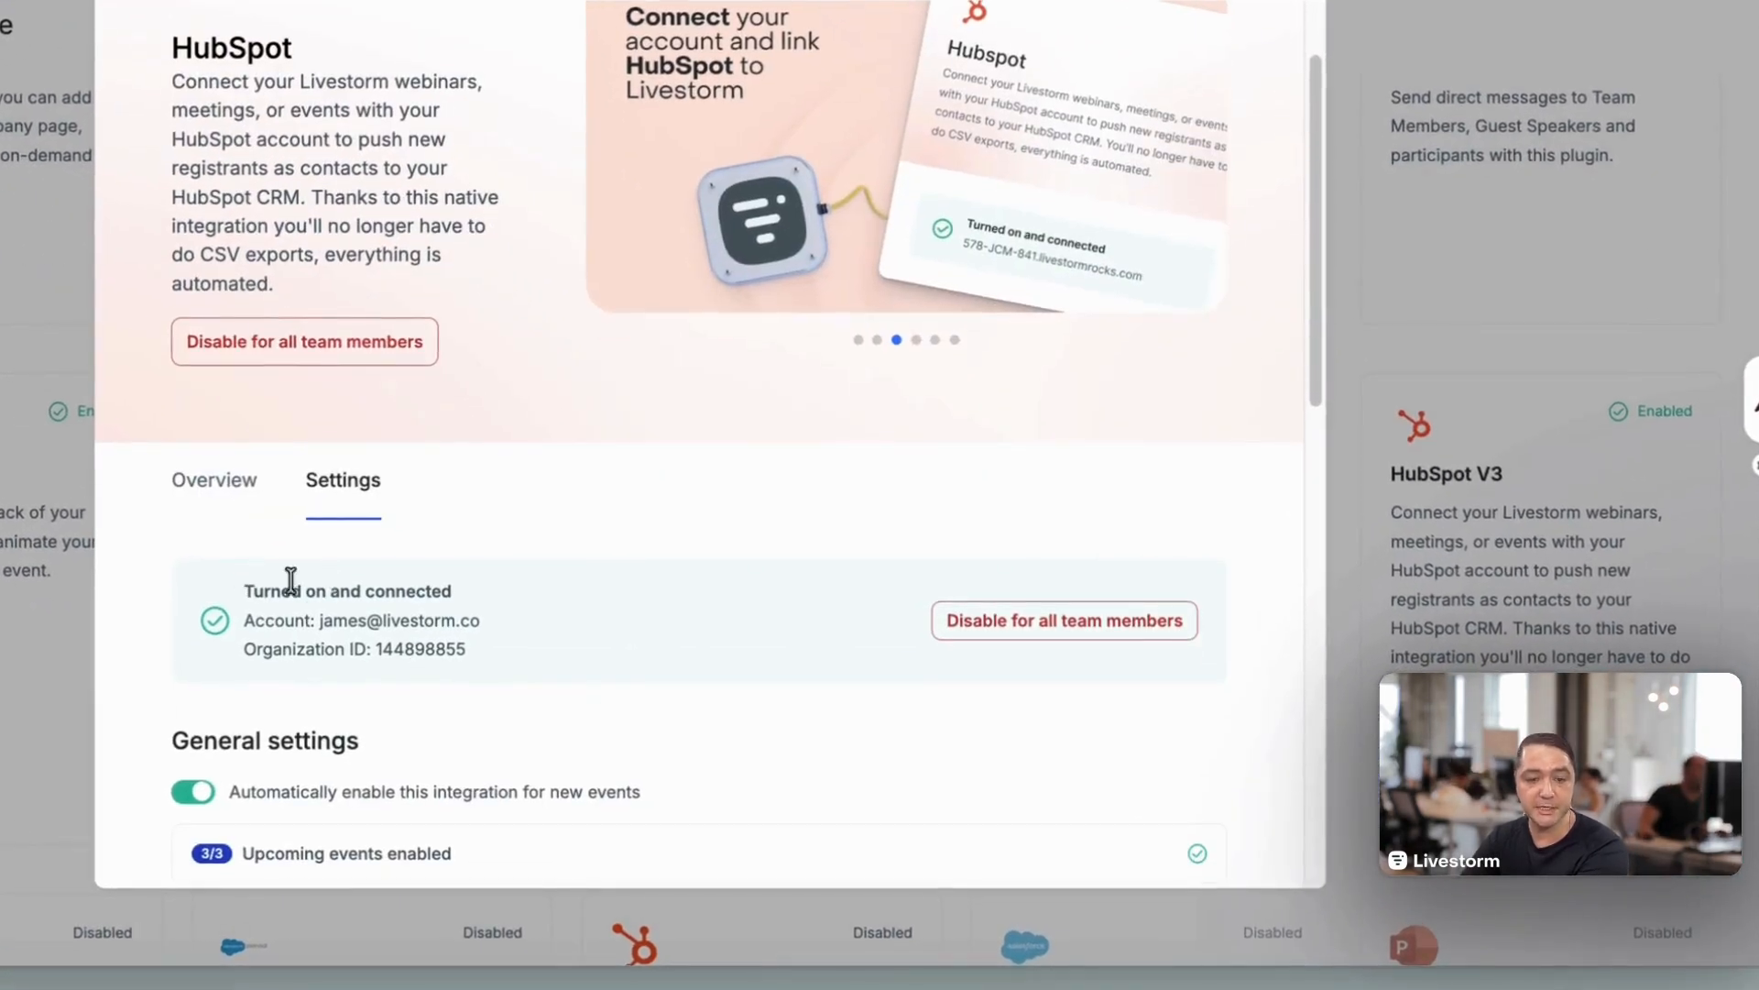
# Step: Review the HubSpot integration's connected account, organization ID, general settings and configuration rules for contacts, companies and marketing events
pyautogui.moveTo(247, 625); pyautogui.dragTo(486, 632)
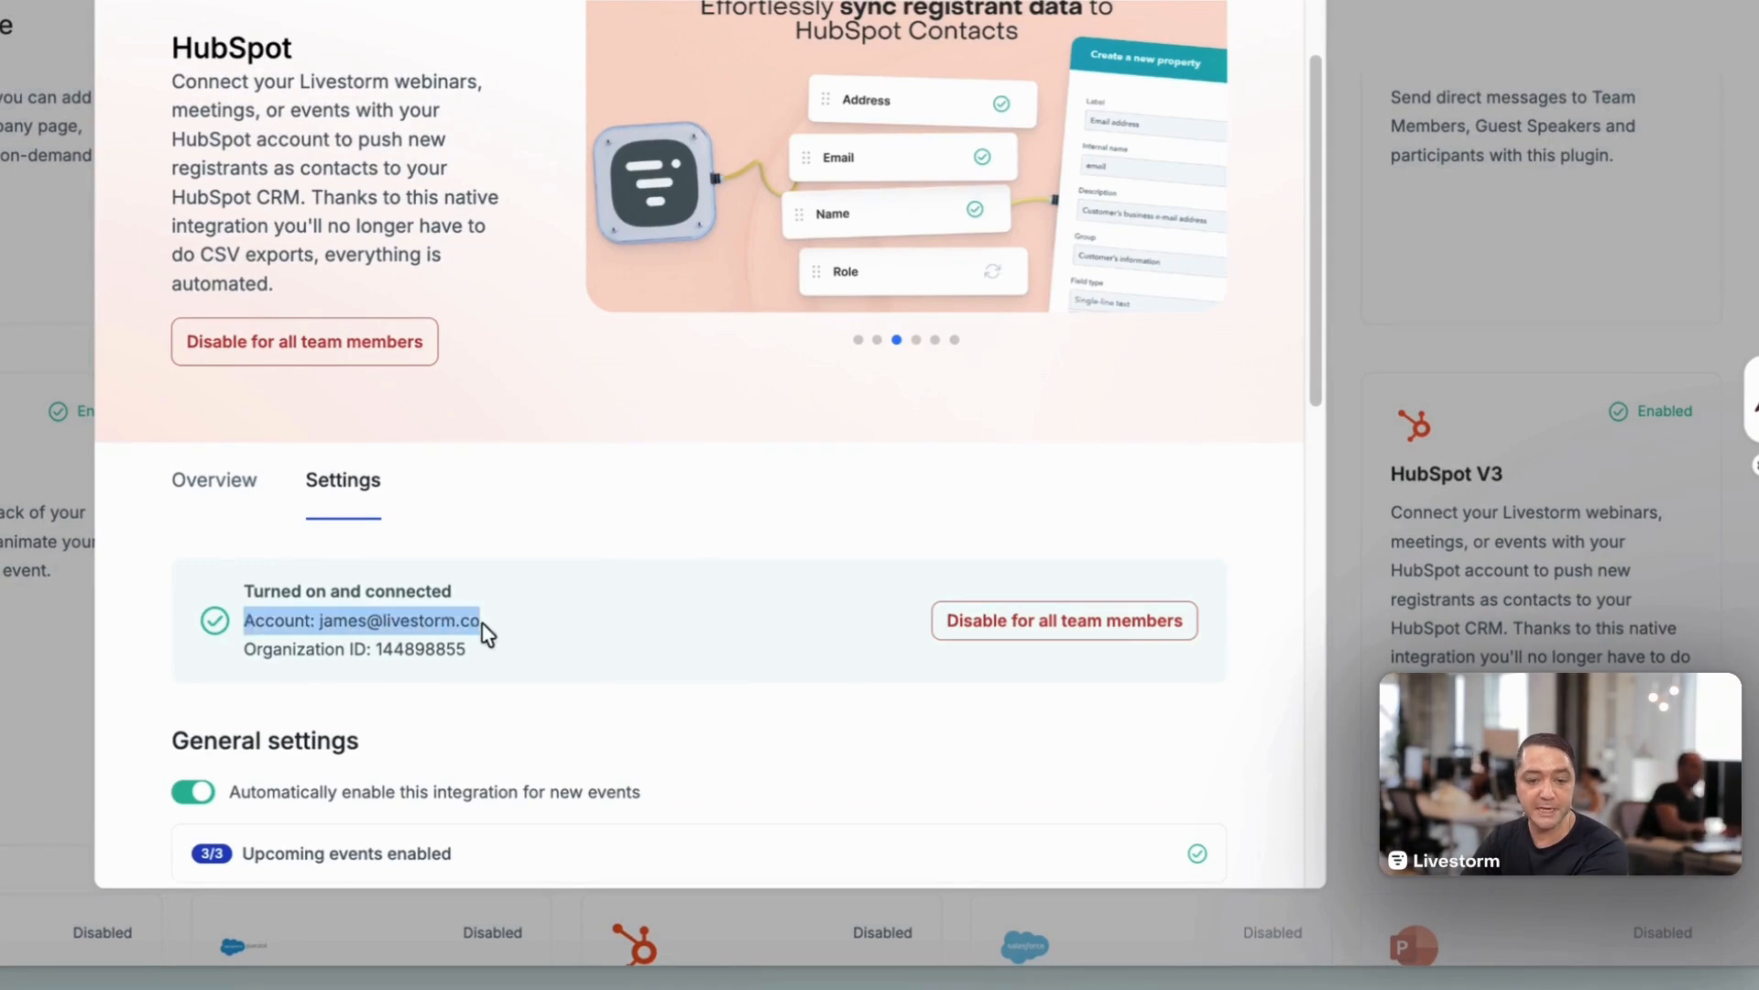
pyautogui.moveTo(247, 652); pyautogui.dragTo(464, 659)
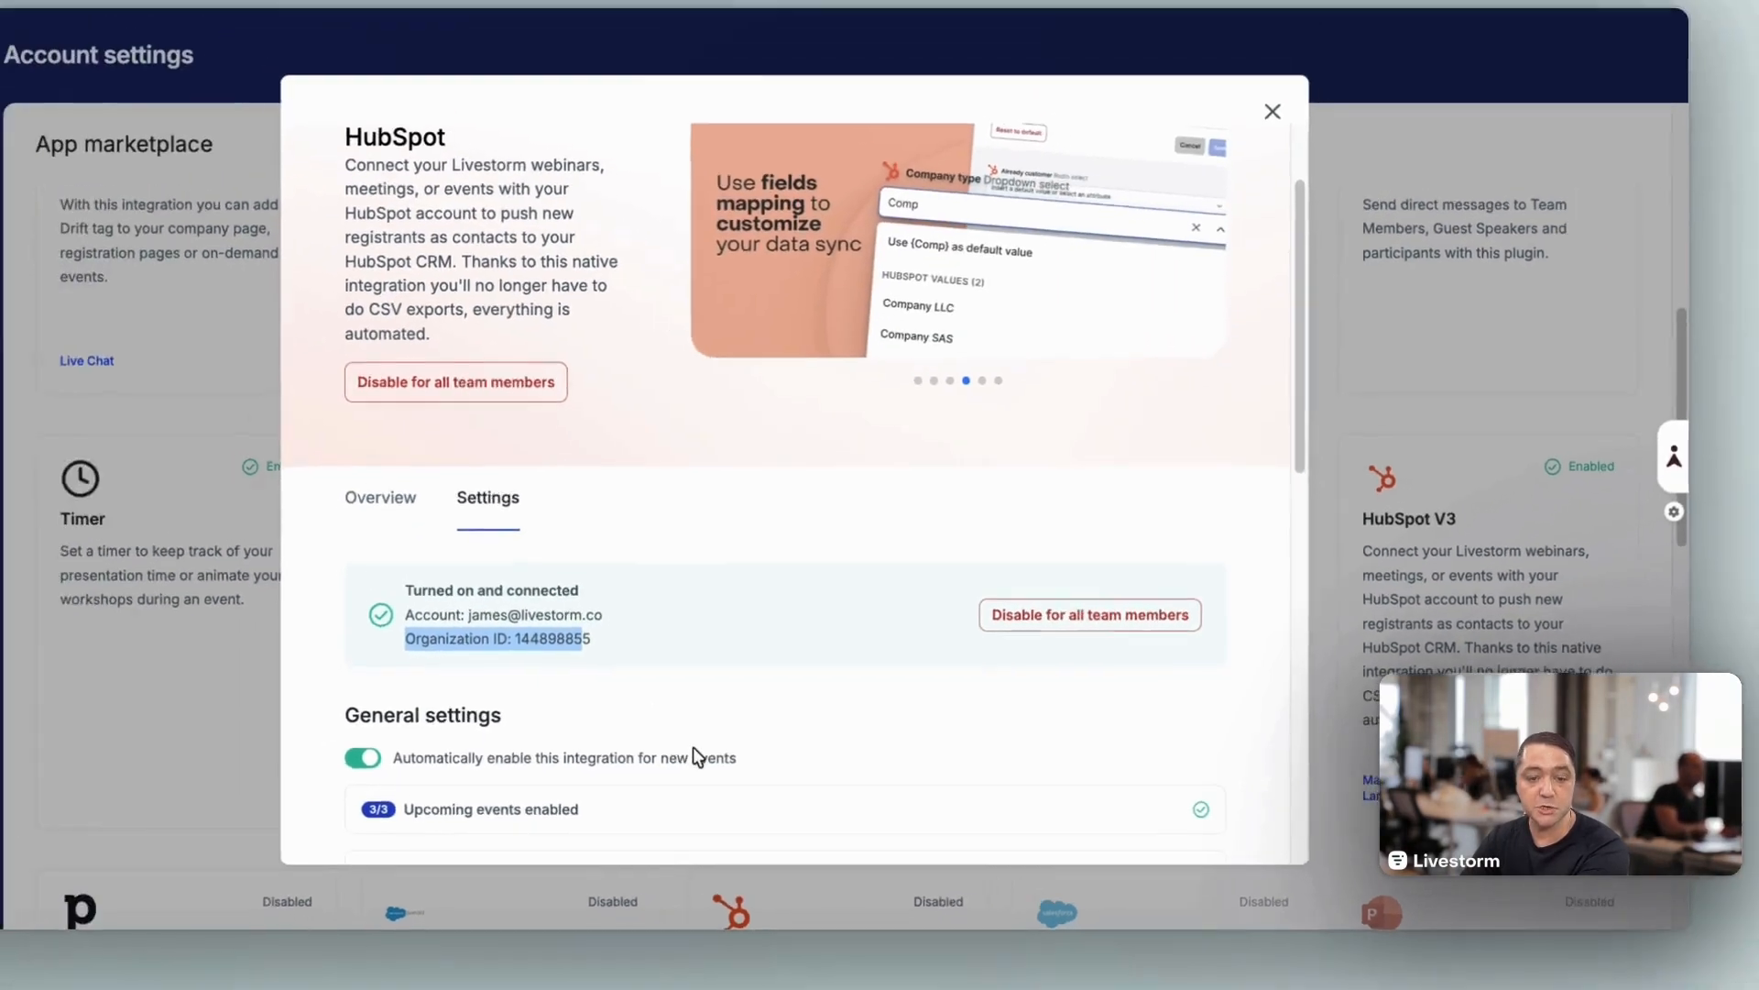
pyautogui.scroll(-8, 740, 754)
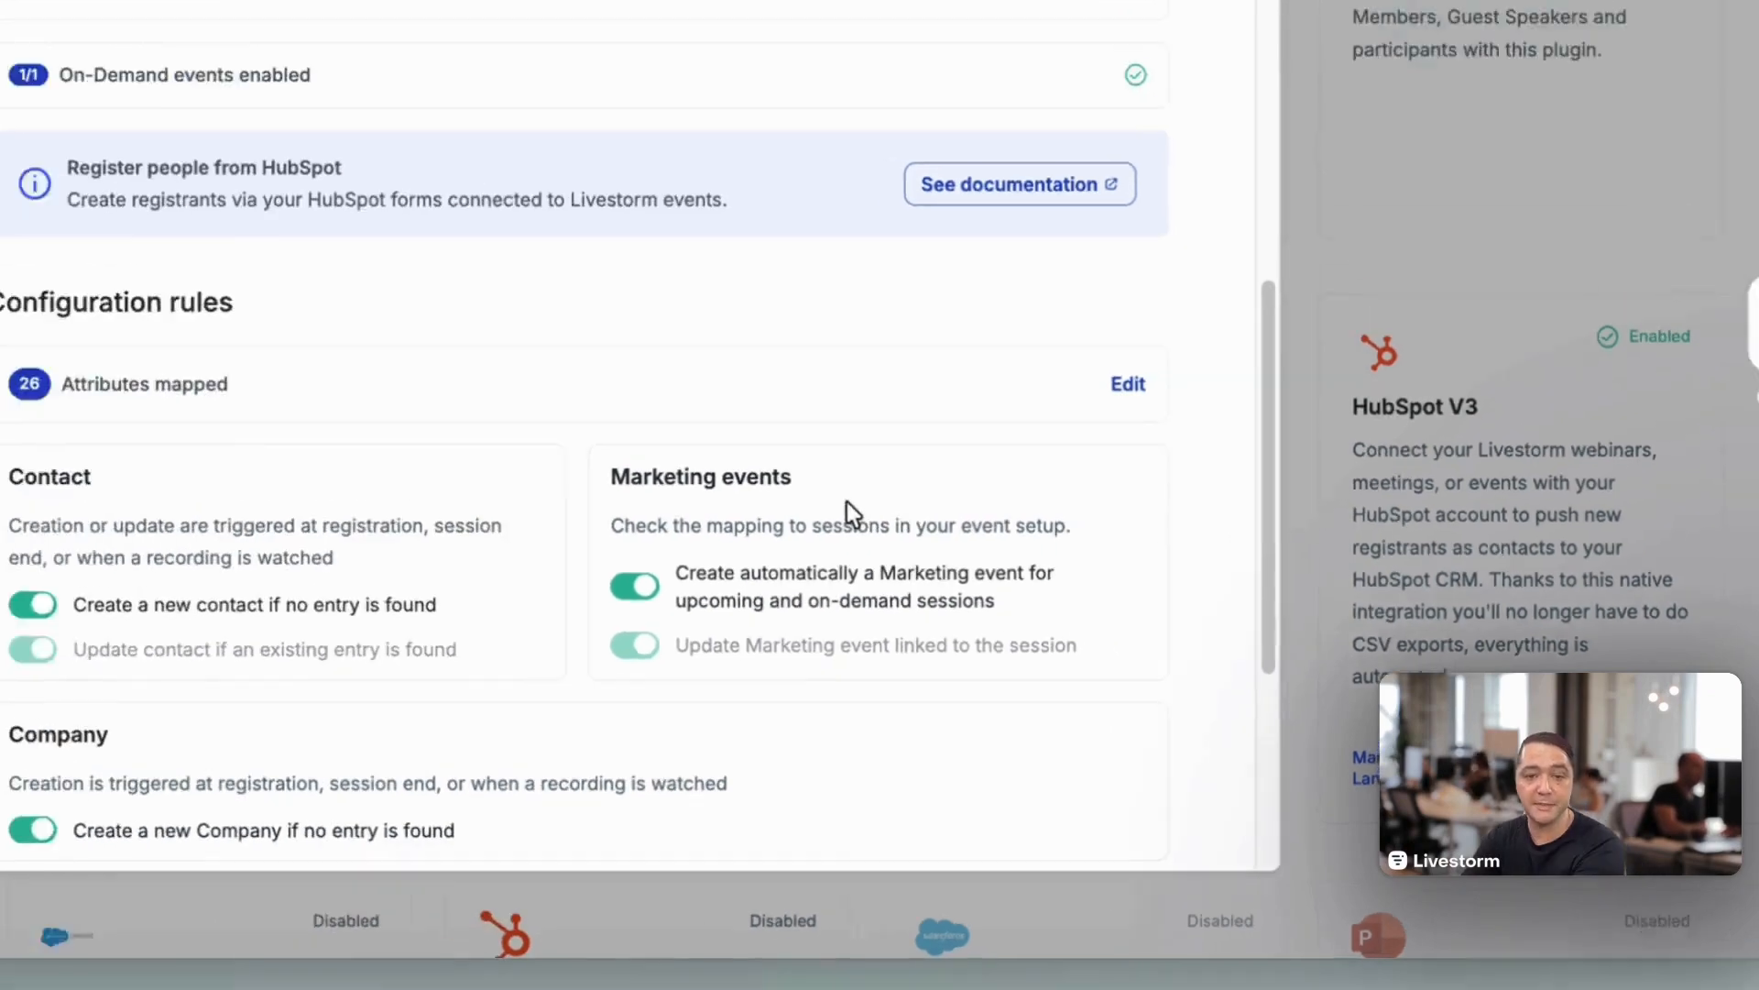
pyautogui.scroll(8, 702, 424)
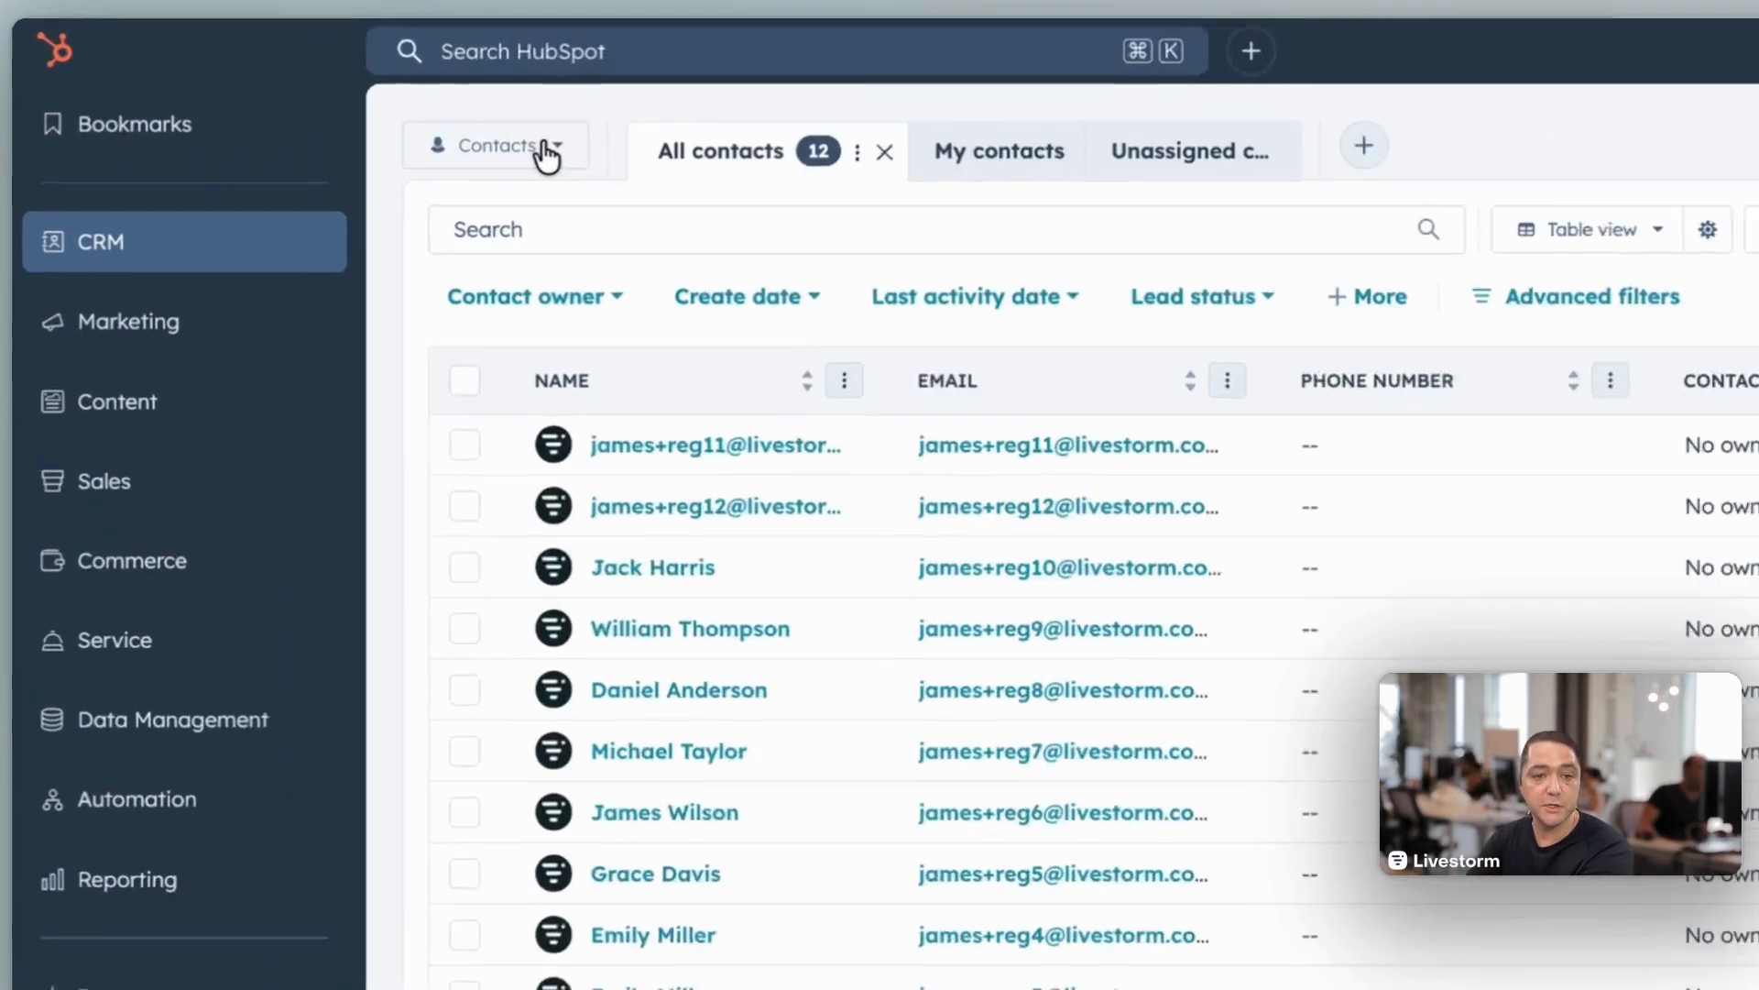
# Step: Switch to HubSpot and change the CRM object view from contacts to marketing events, locating Events under Marketing as well
pyautogui.click(344, 152)
pyautogui.scroll(-5, 620, 444)
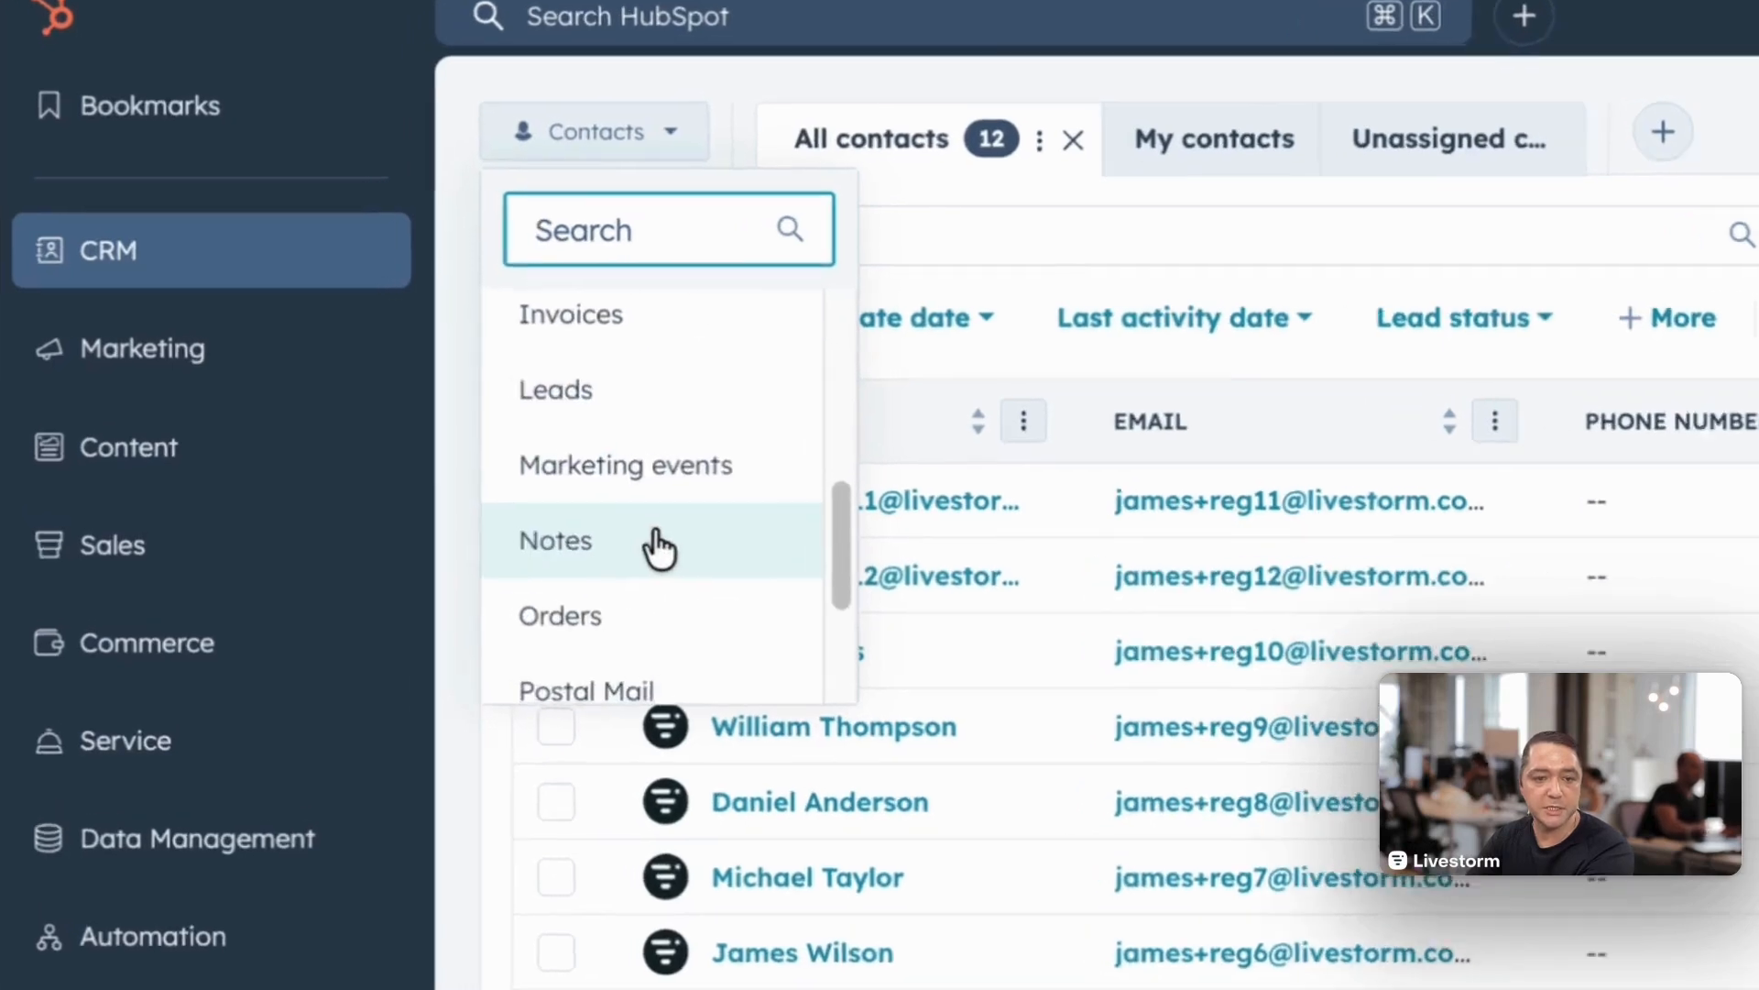
pyautogui.click(641, 468)
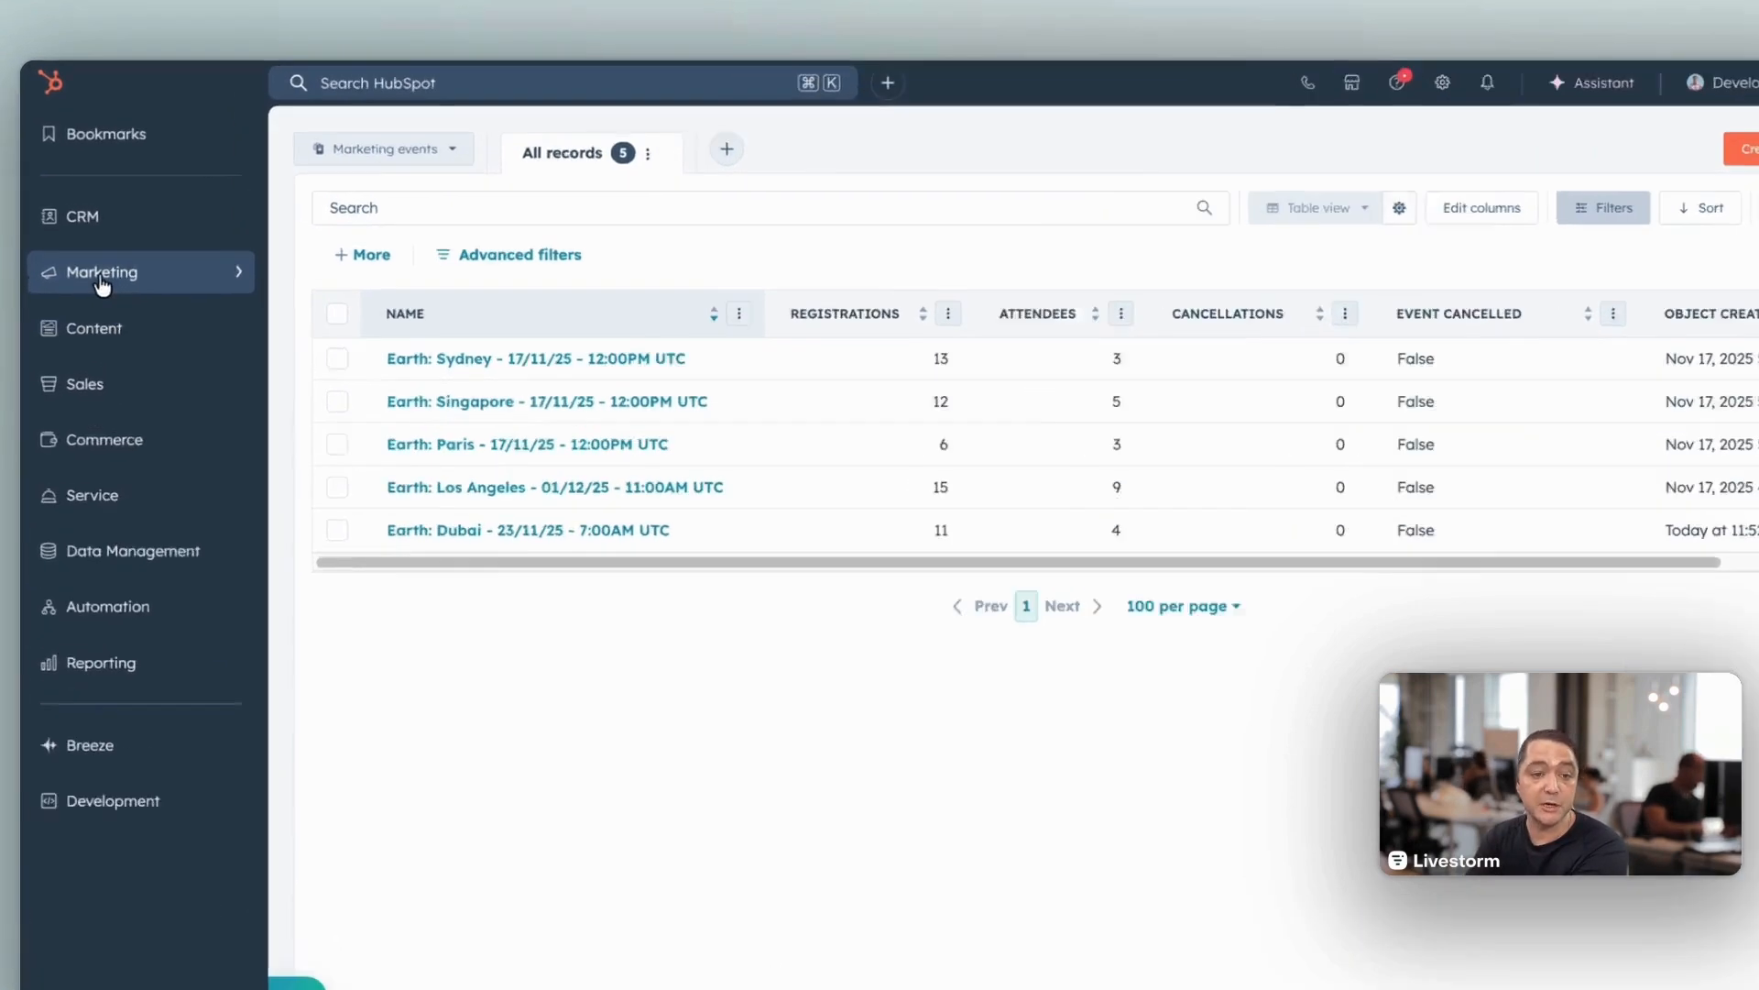
pyautogui.moveTo(99, 266)
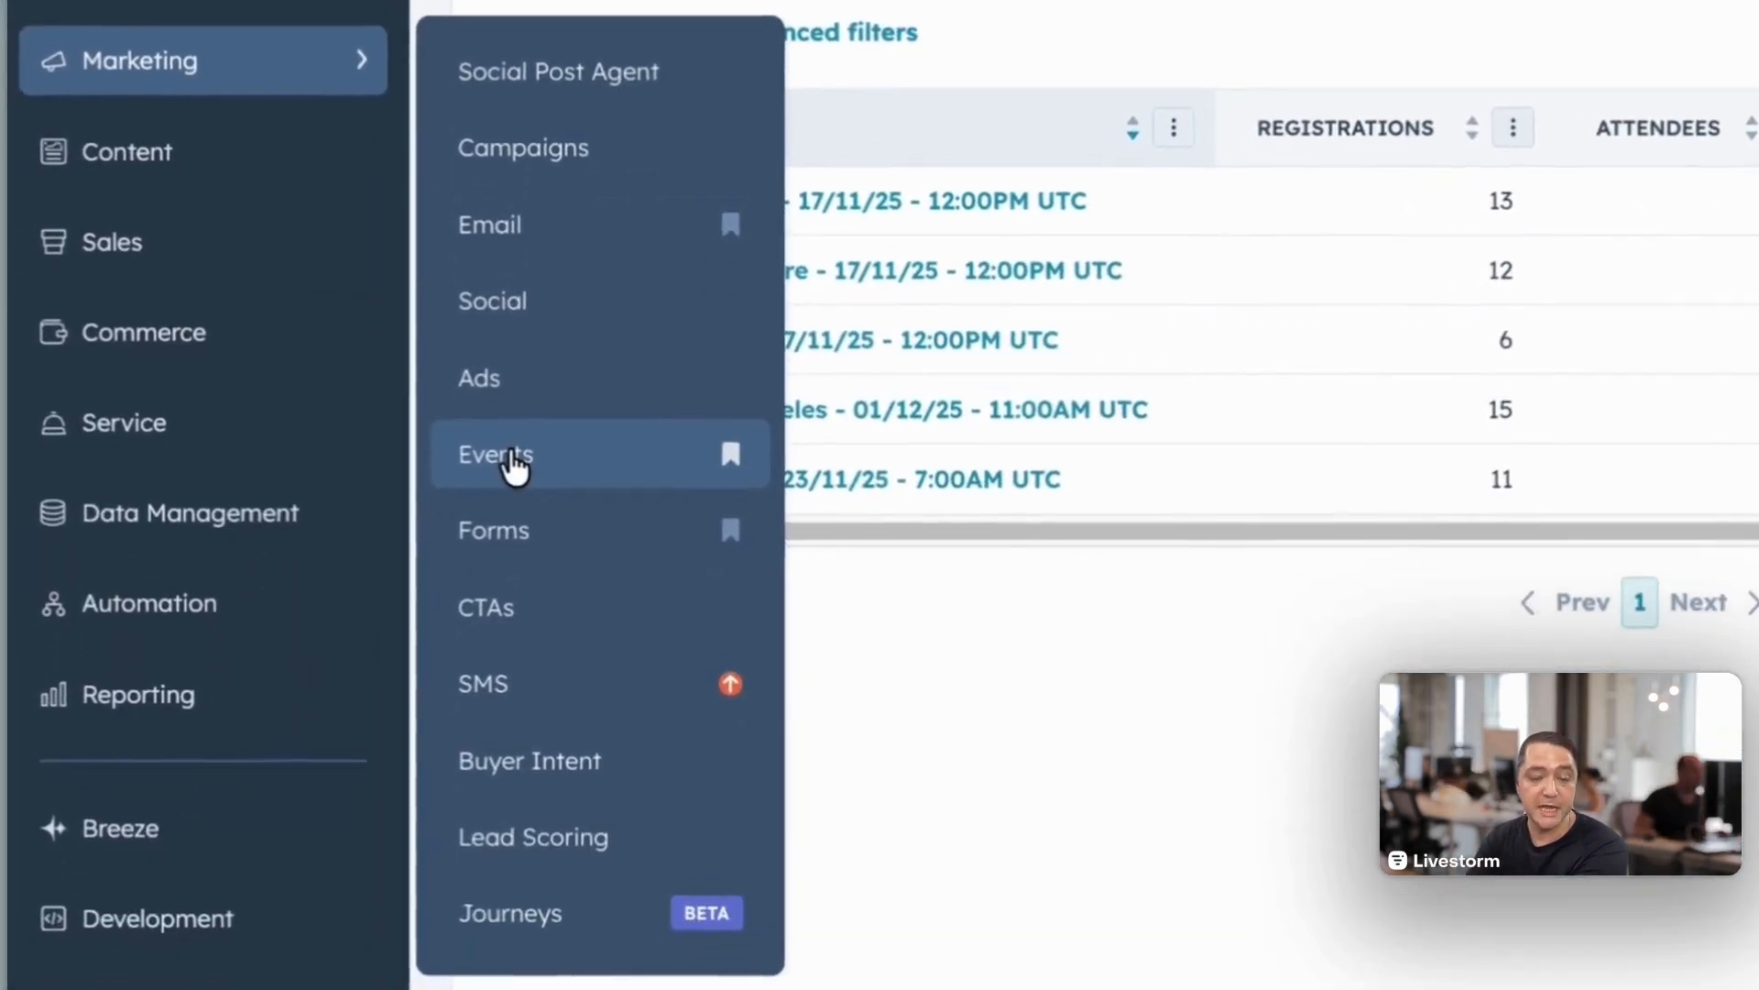
pyautogui.click(486, 721)
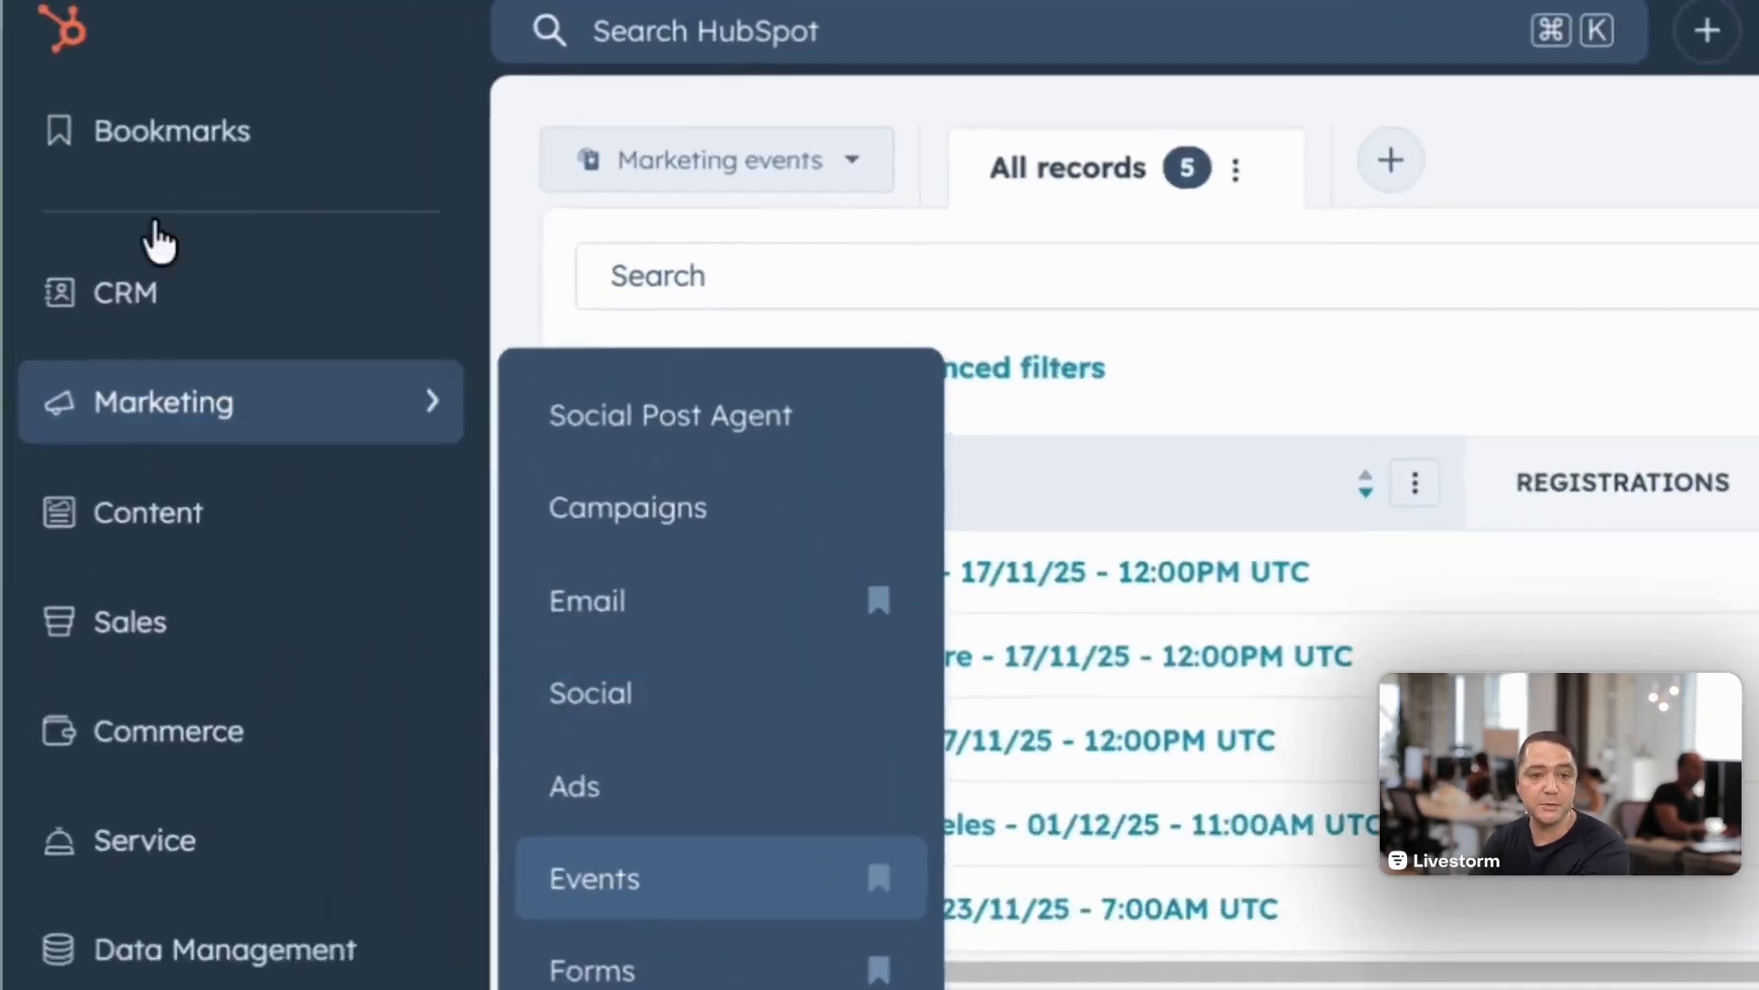
# Step: Create a new custom report in HubSpot's reports area and proceed to choosing its data sources
pyautogui.moveTo(96, 103)
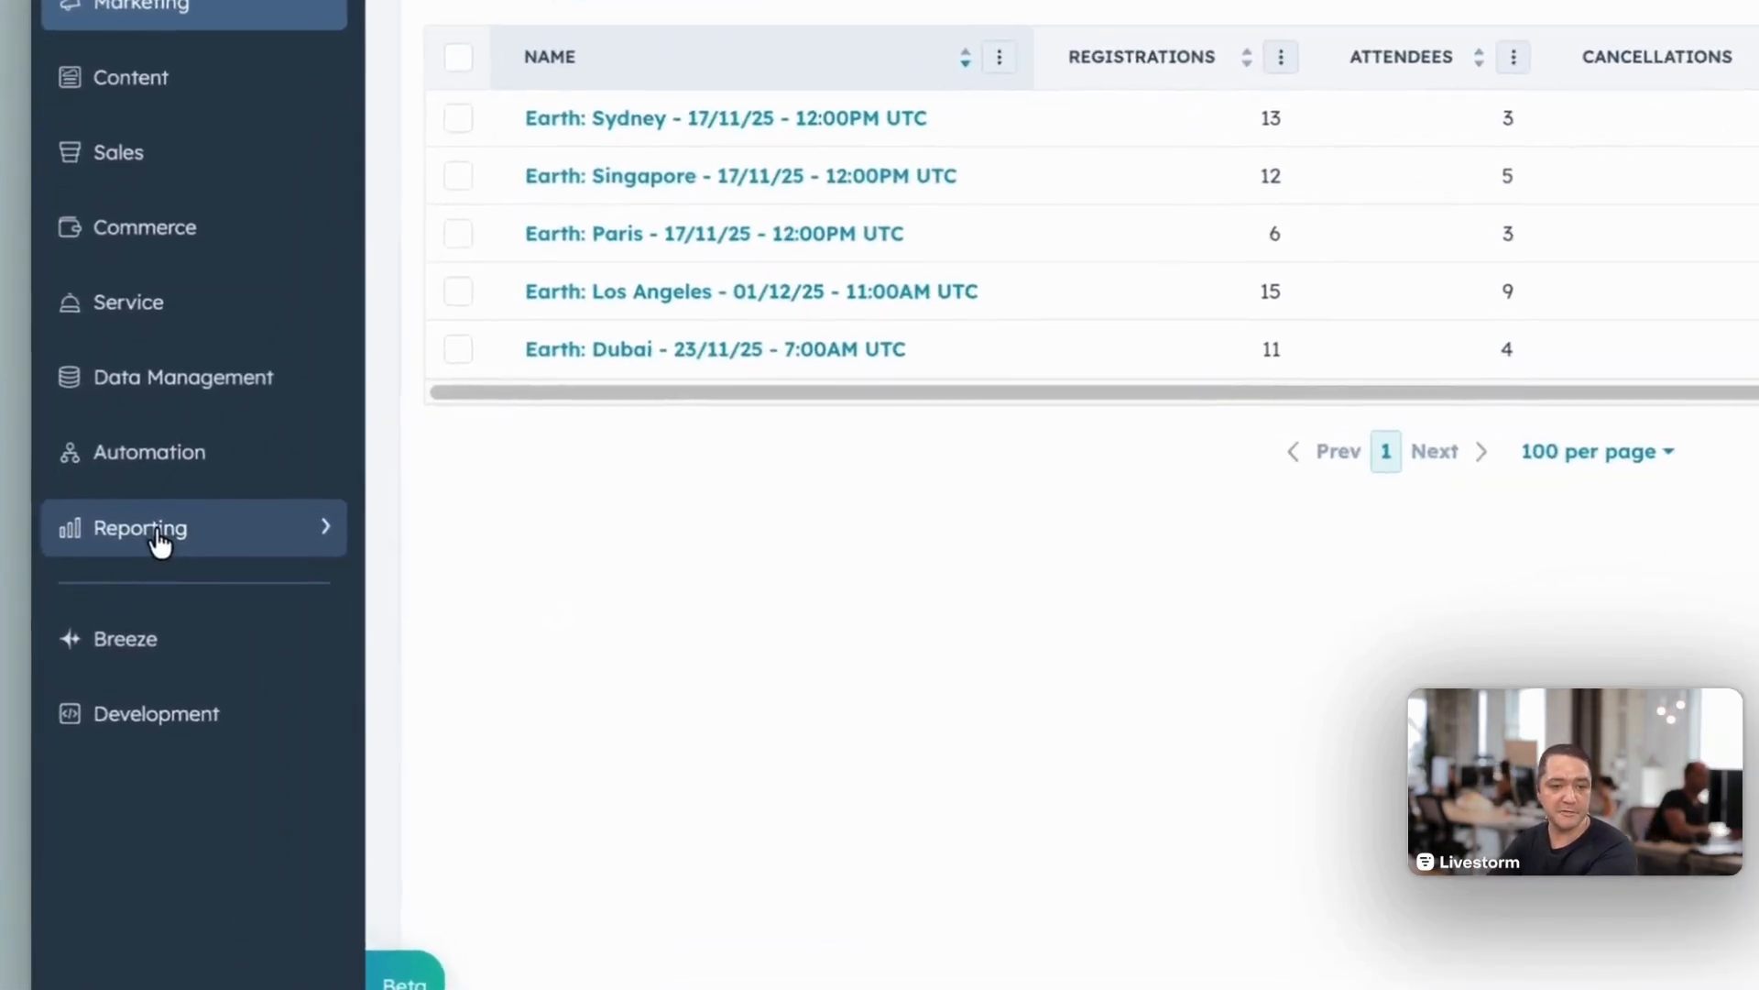
pyautogui.moveTo(97, 581)
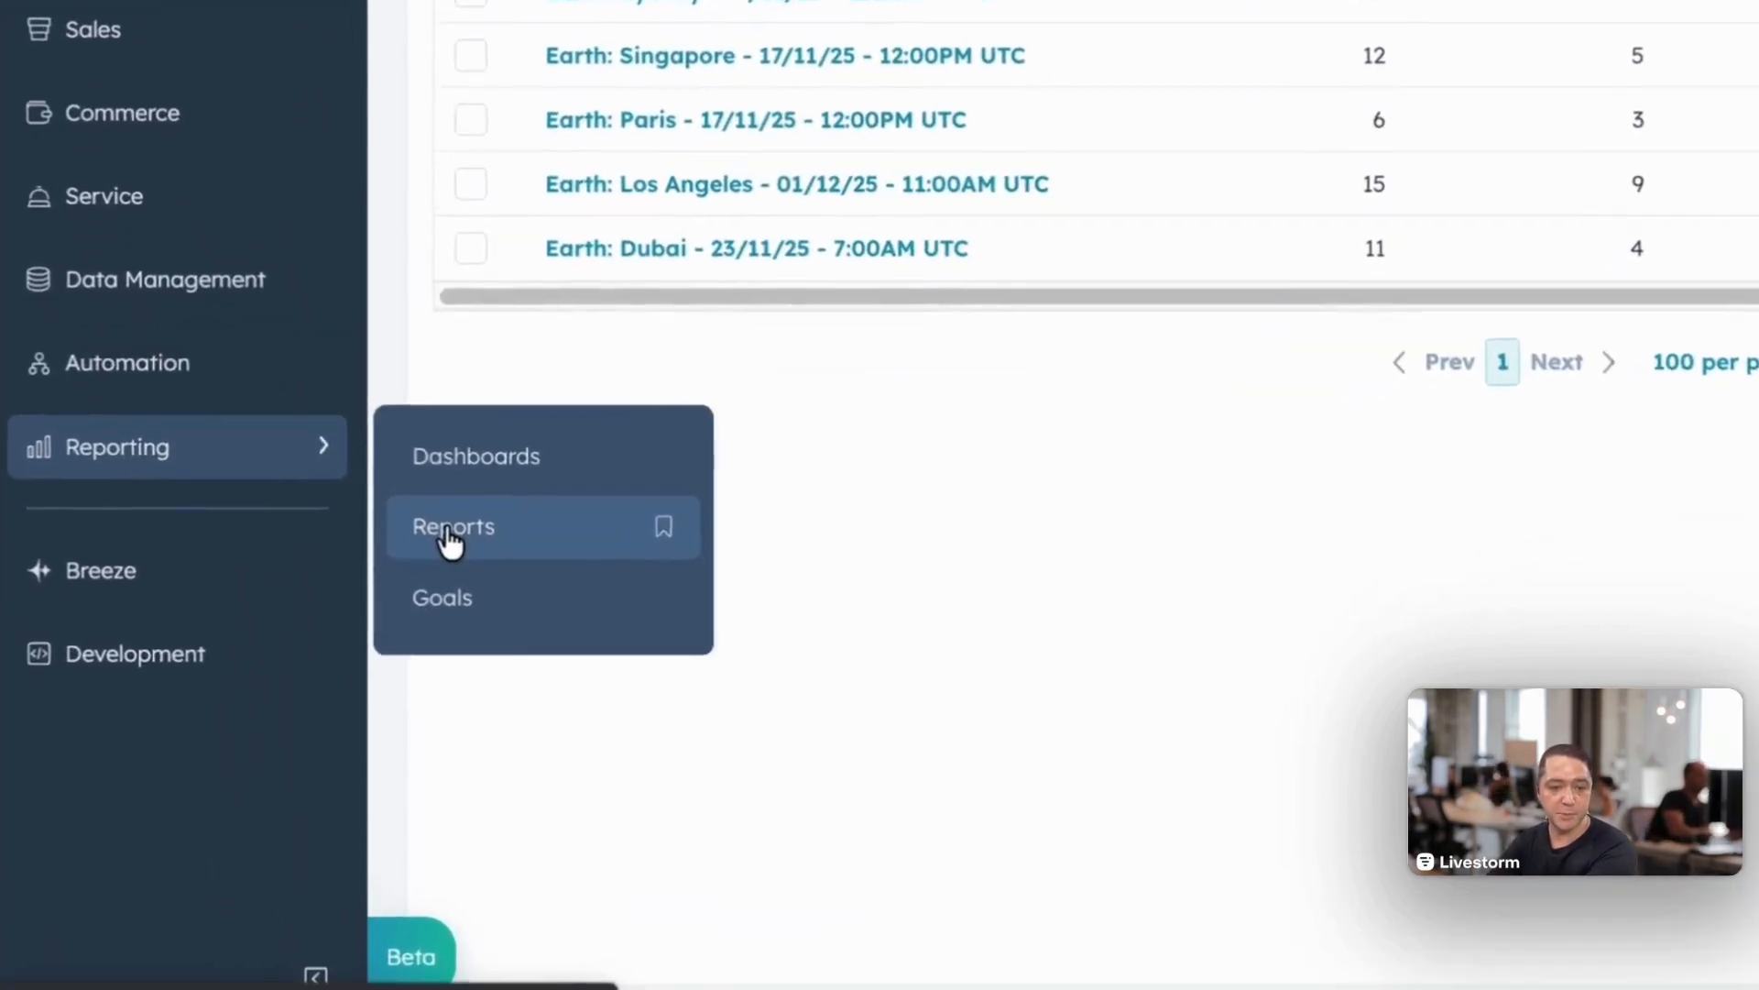
pyautogui.click(449, 530)
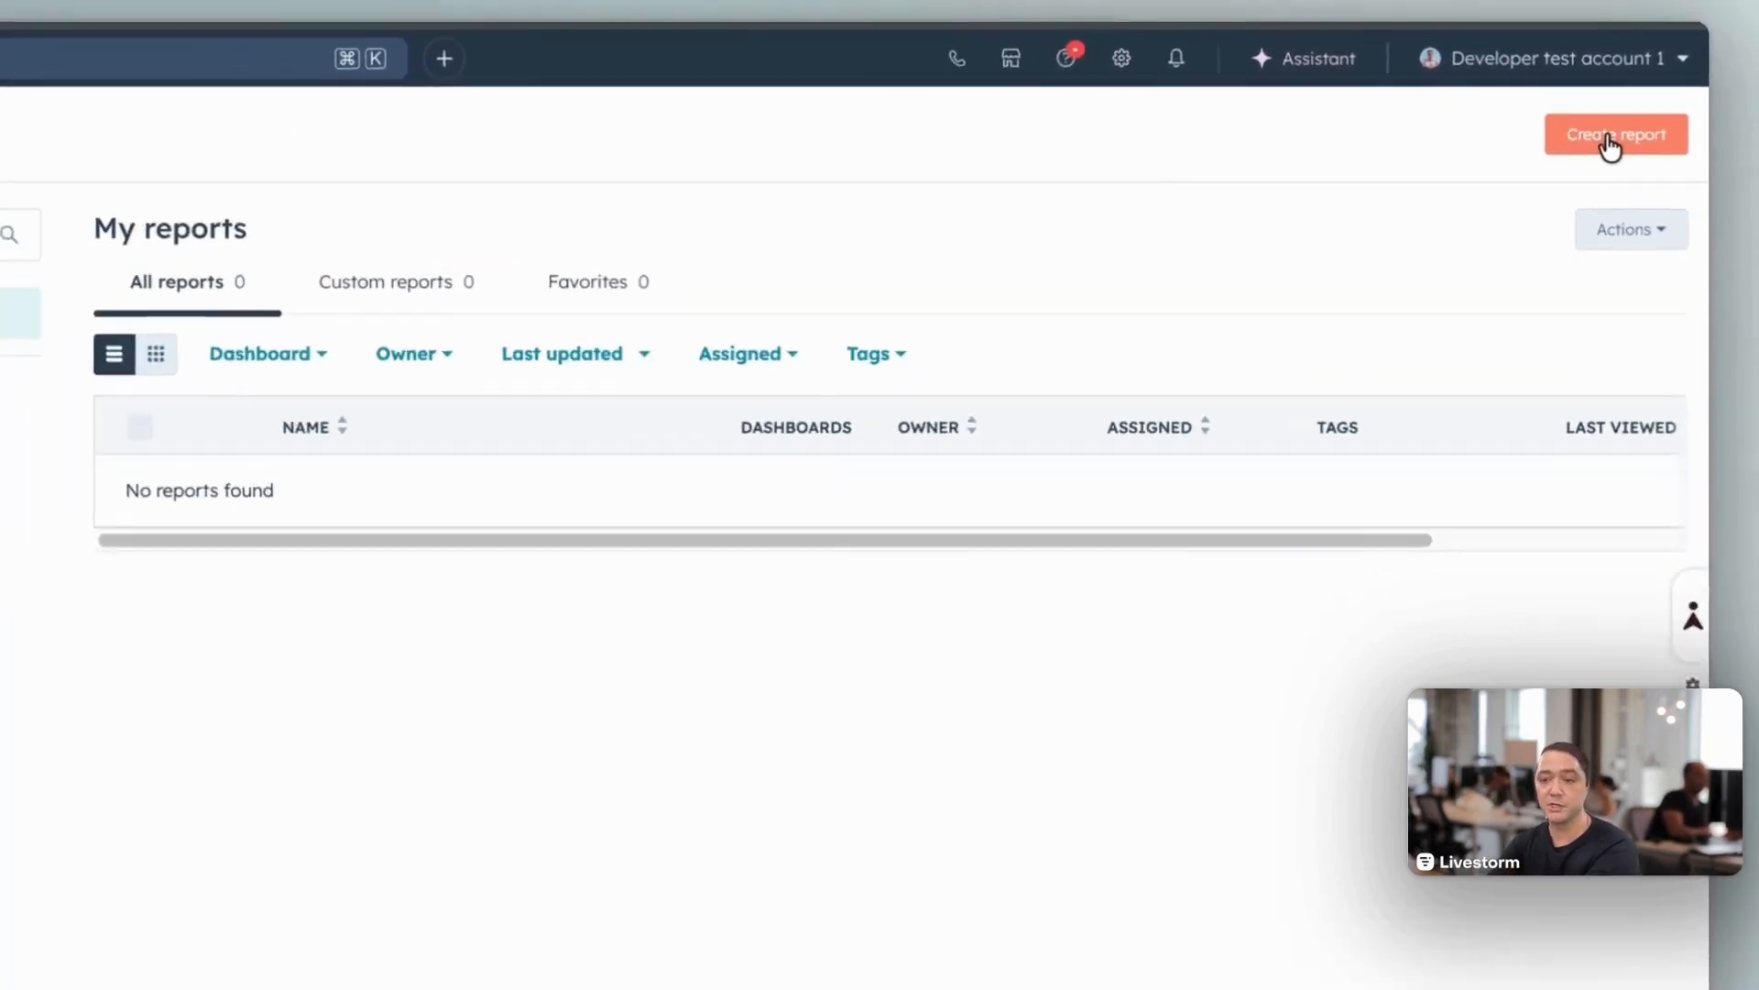
pyautogui.click(1610, 147)
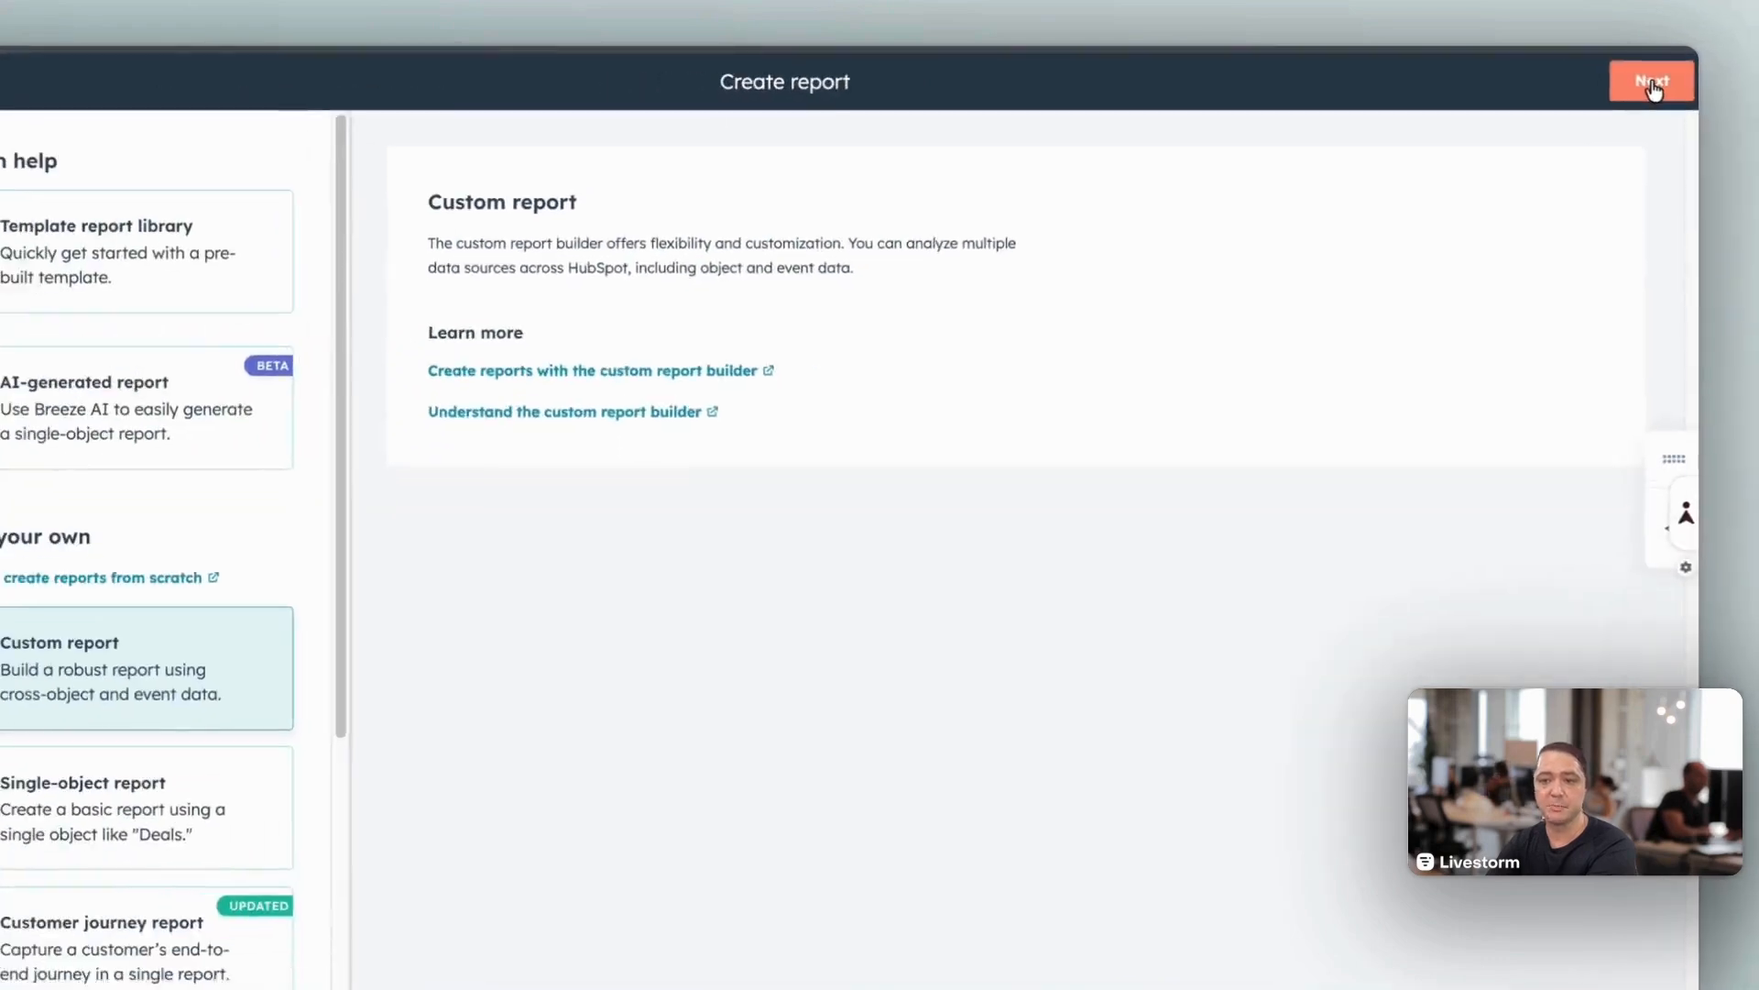
pyautogui.click(1640, 79)
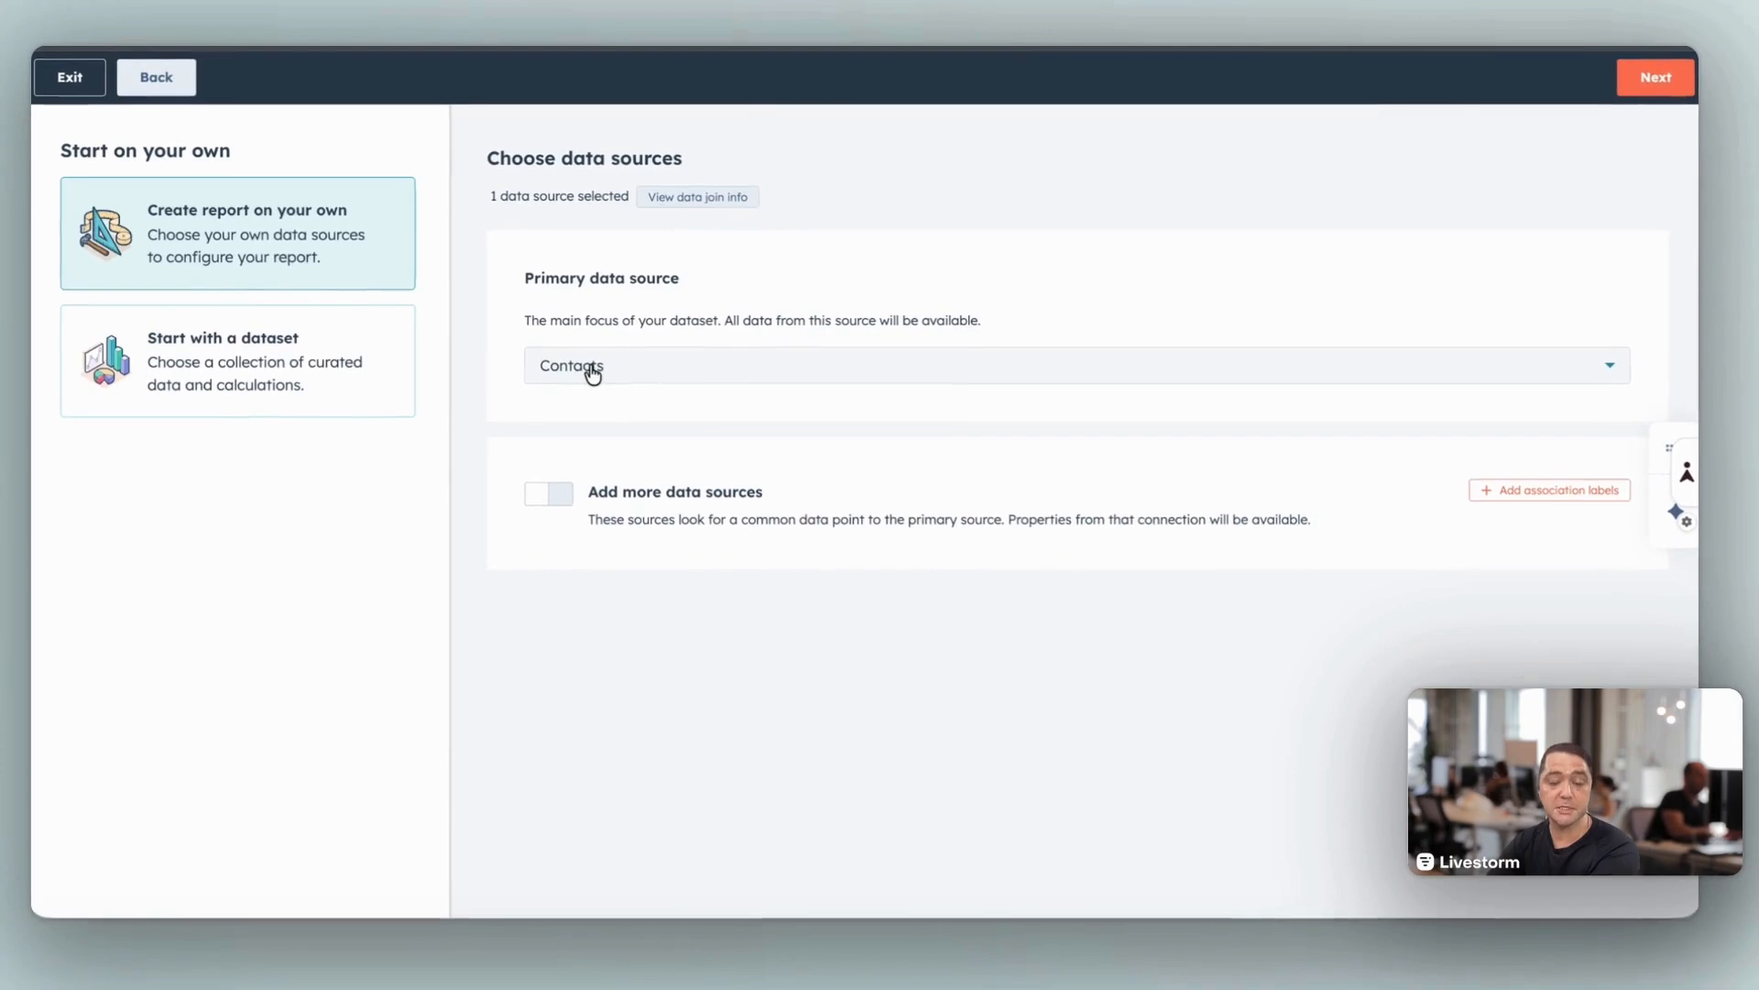
# Step: Keep Contacts as primary data source, add Marketing events and Marketing event participations as further sources, and continue to the report builder
pyautogui.click(562, 503)
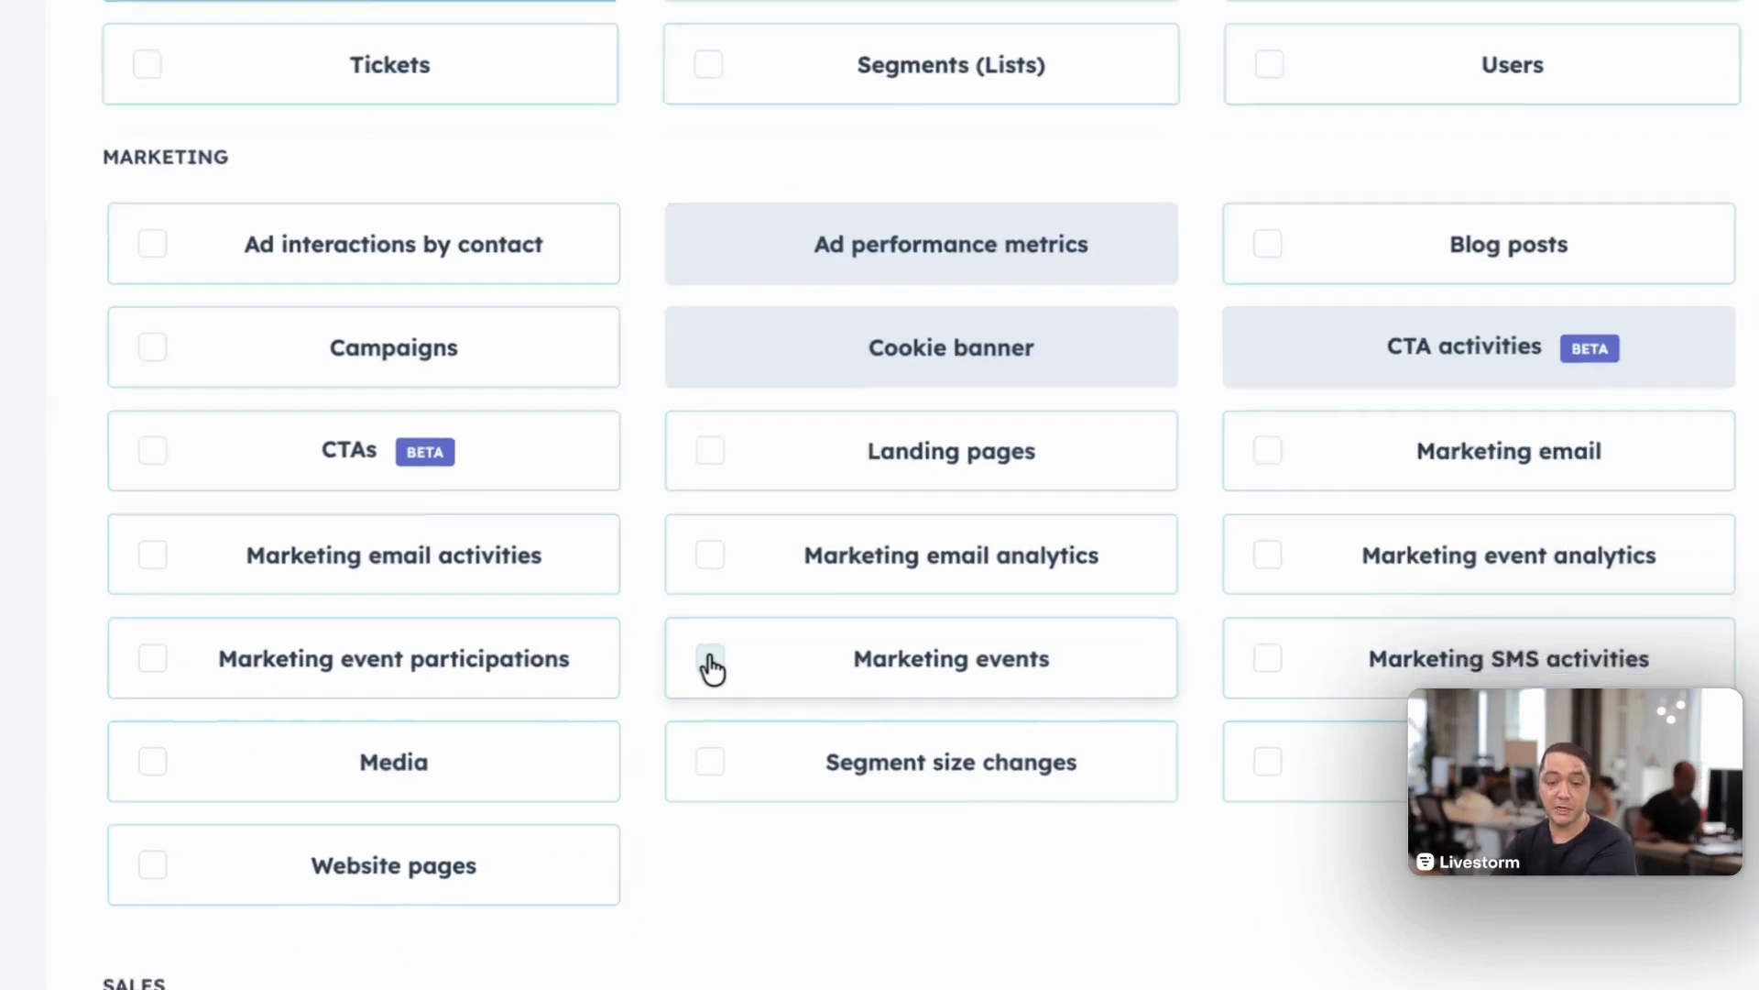
pyautogui.click(694, 692)
pyautogui.moveTo(278, 706)
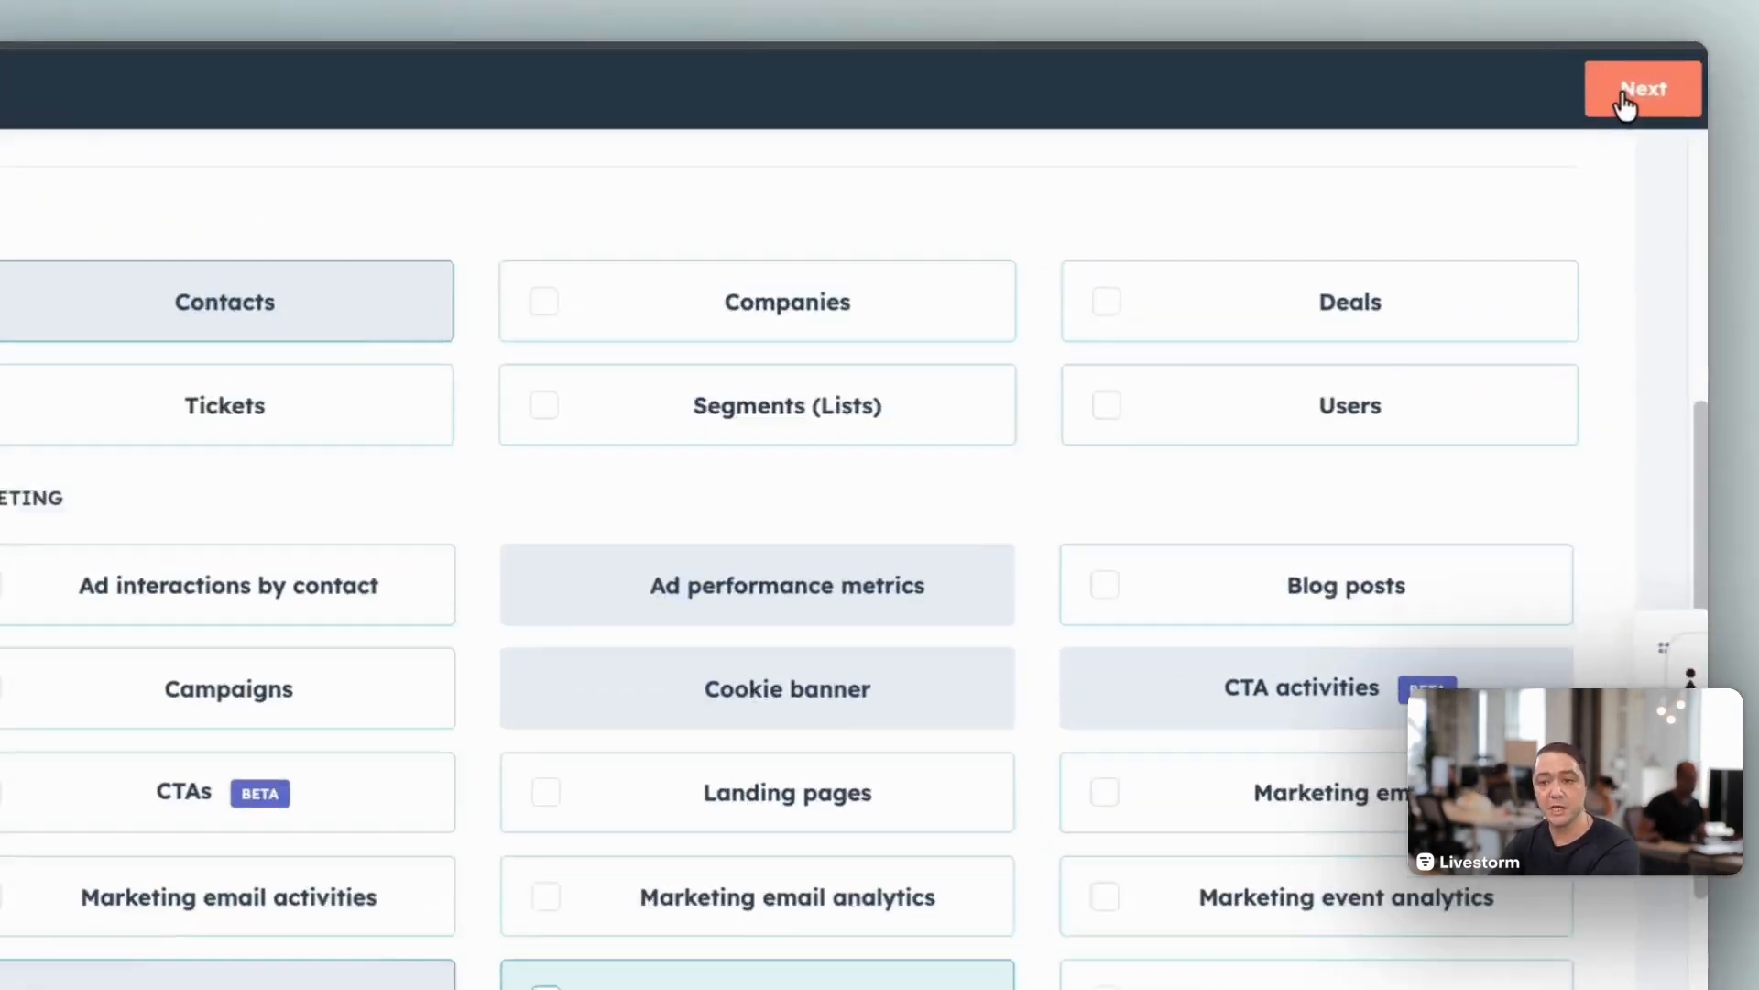
pyautogui.click(1624, 96)
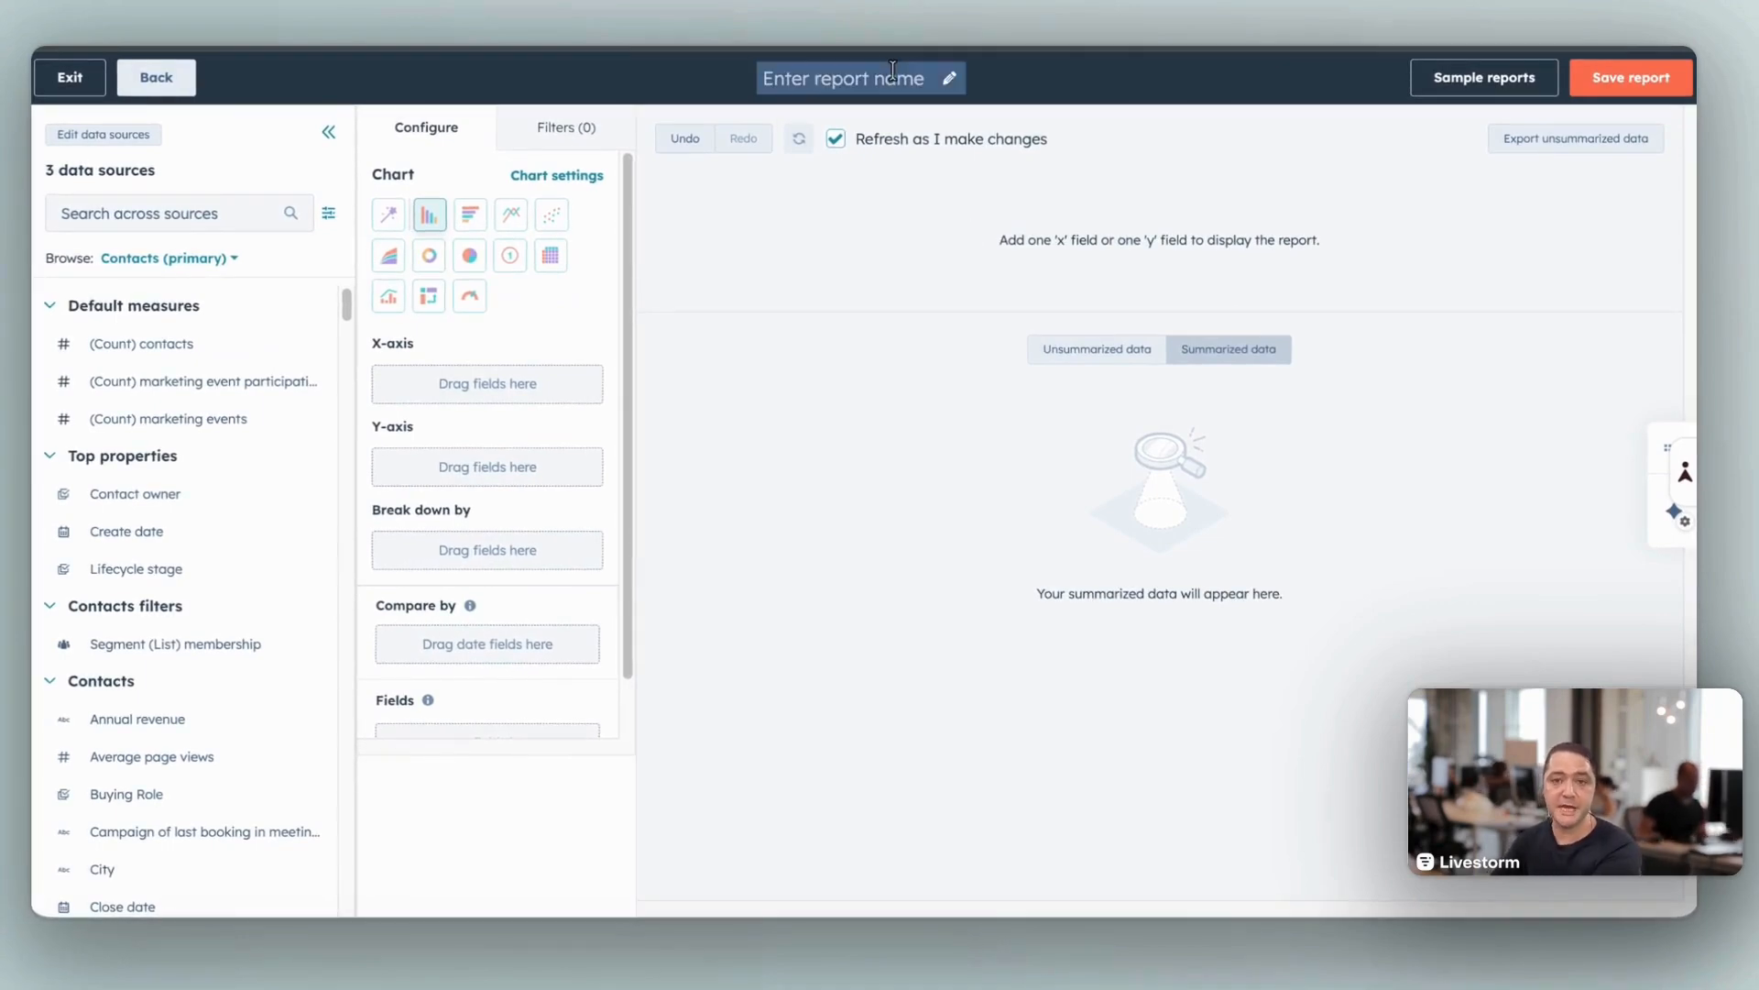
# Step: Name the report "Livestorm Event Session - Popularity"
pyautogui.click(893, 77)
pyautogui.write('Live')
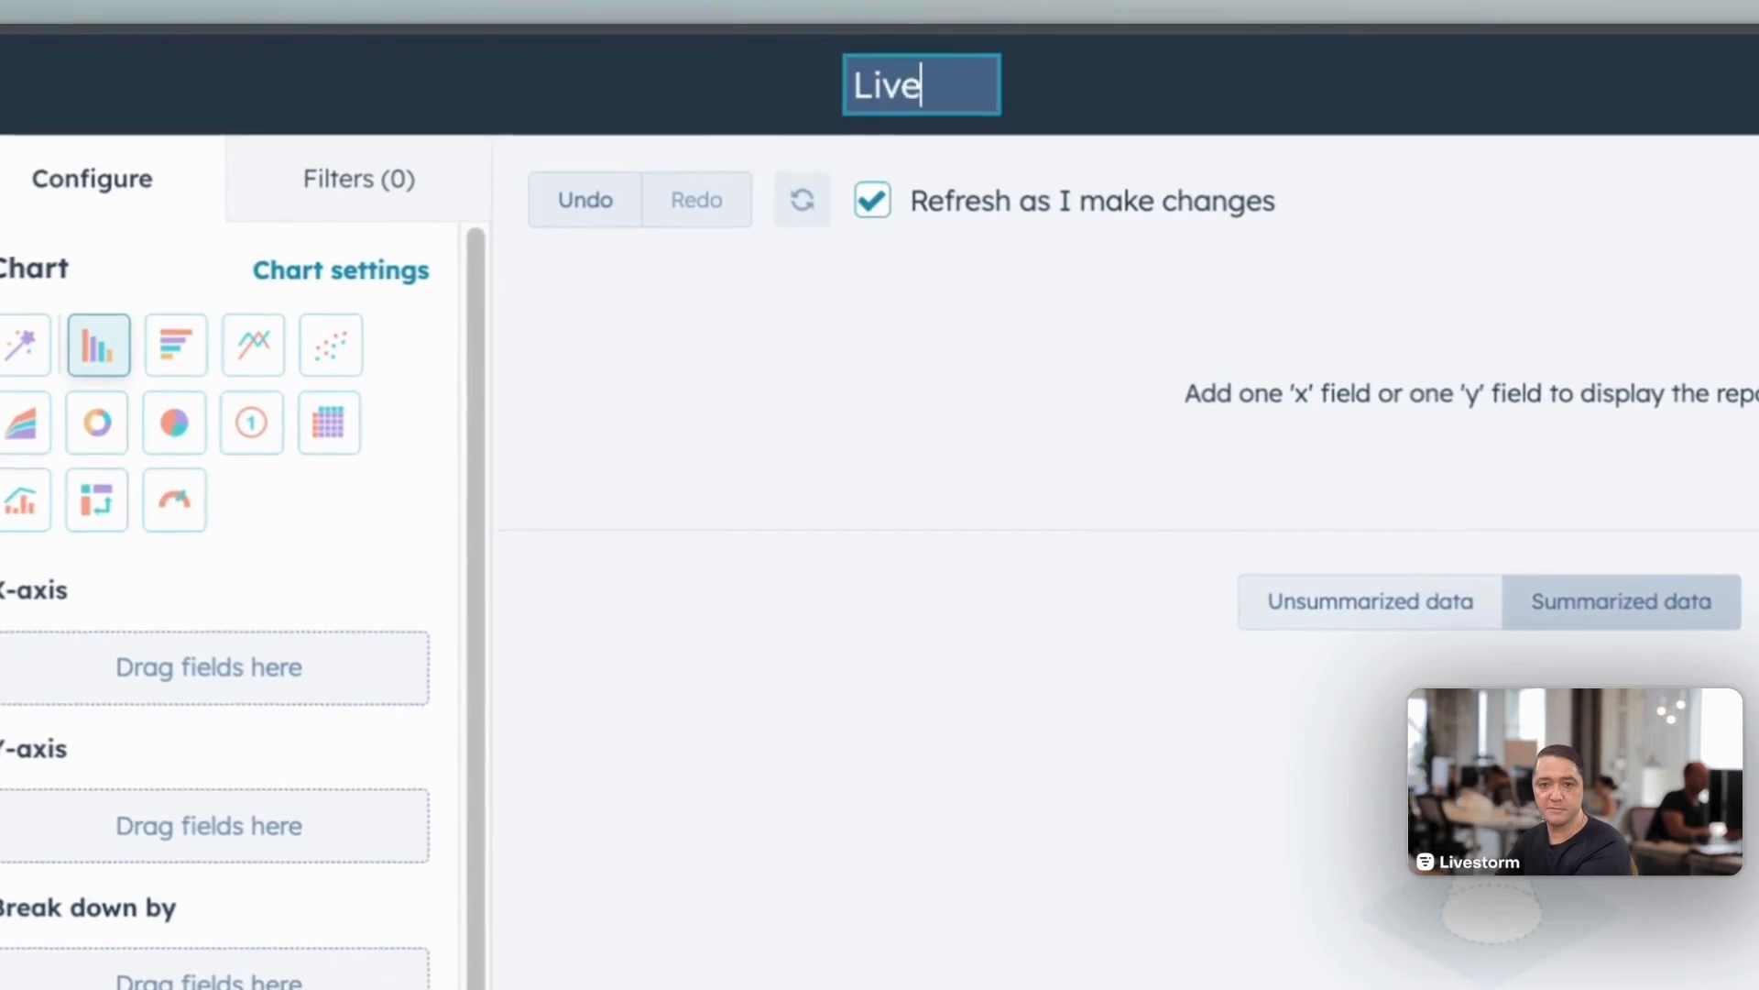
pyautogui.write('storm Event Session - Popl')
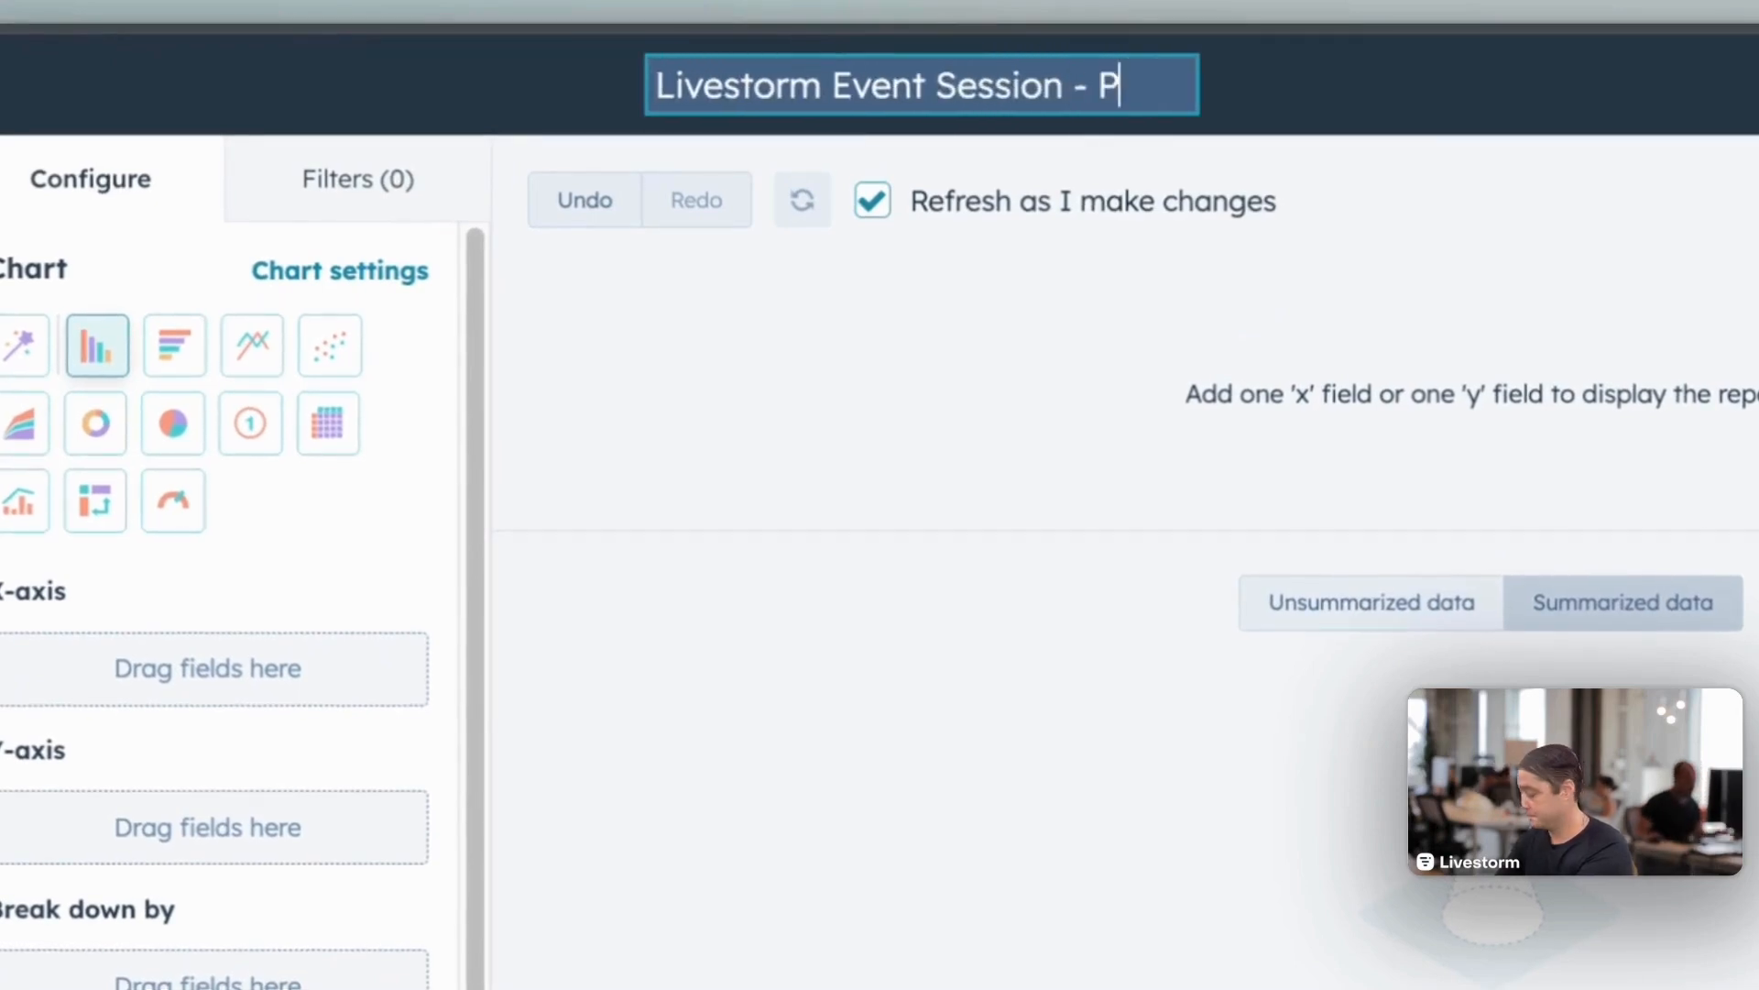
pyautogui.write('larity')
pyautogui.press('Return')
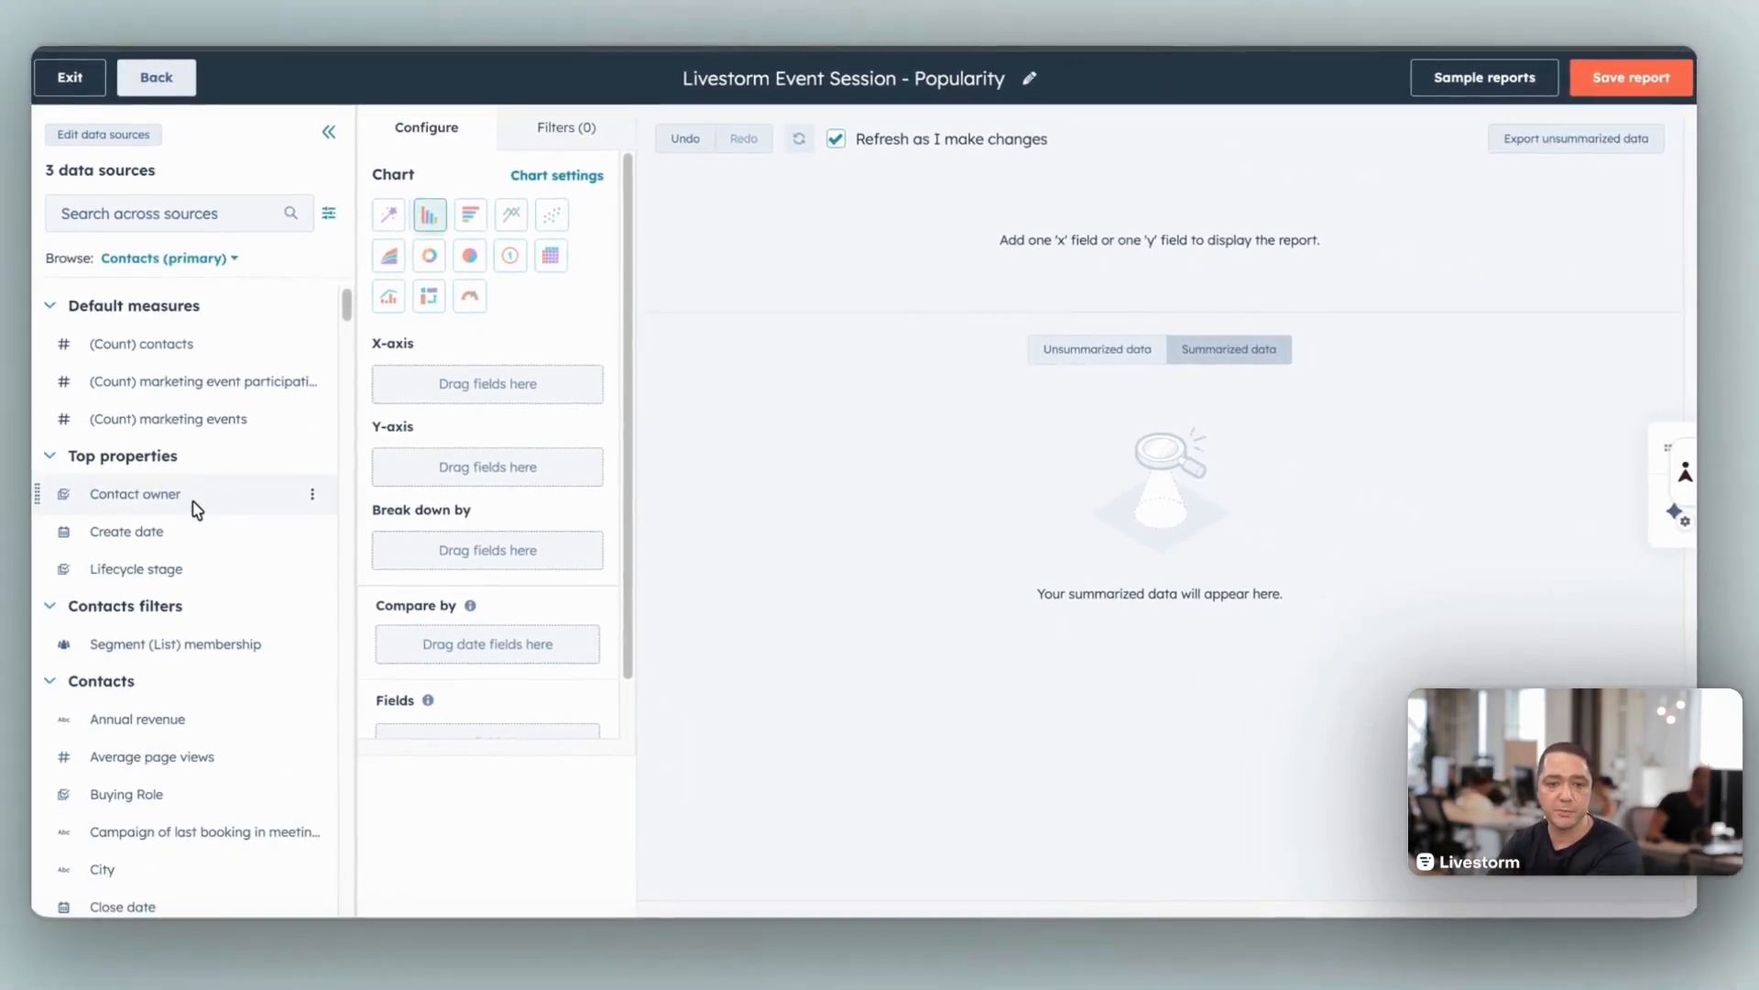
pyautogui.moveTo(372, 344); pyautogui.dragTo(411, 347)
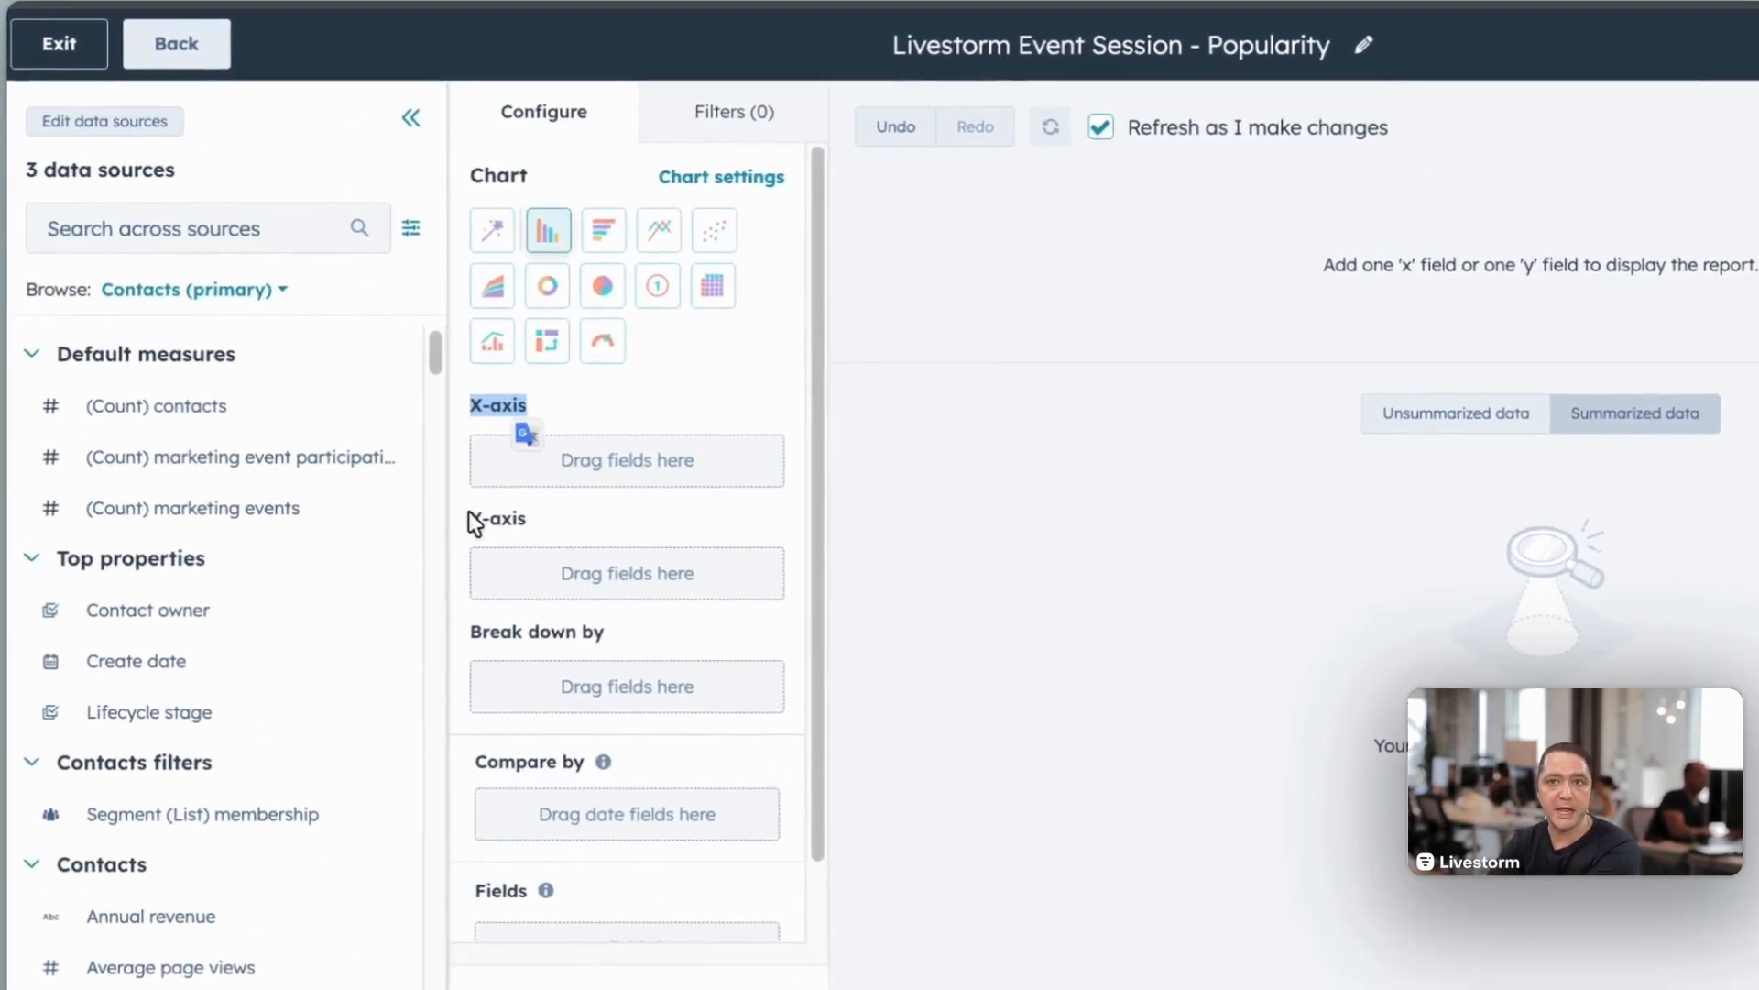
pyautogui.click(519, 511)
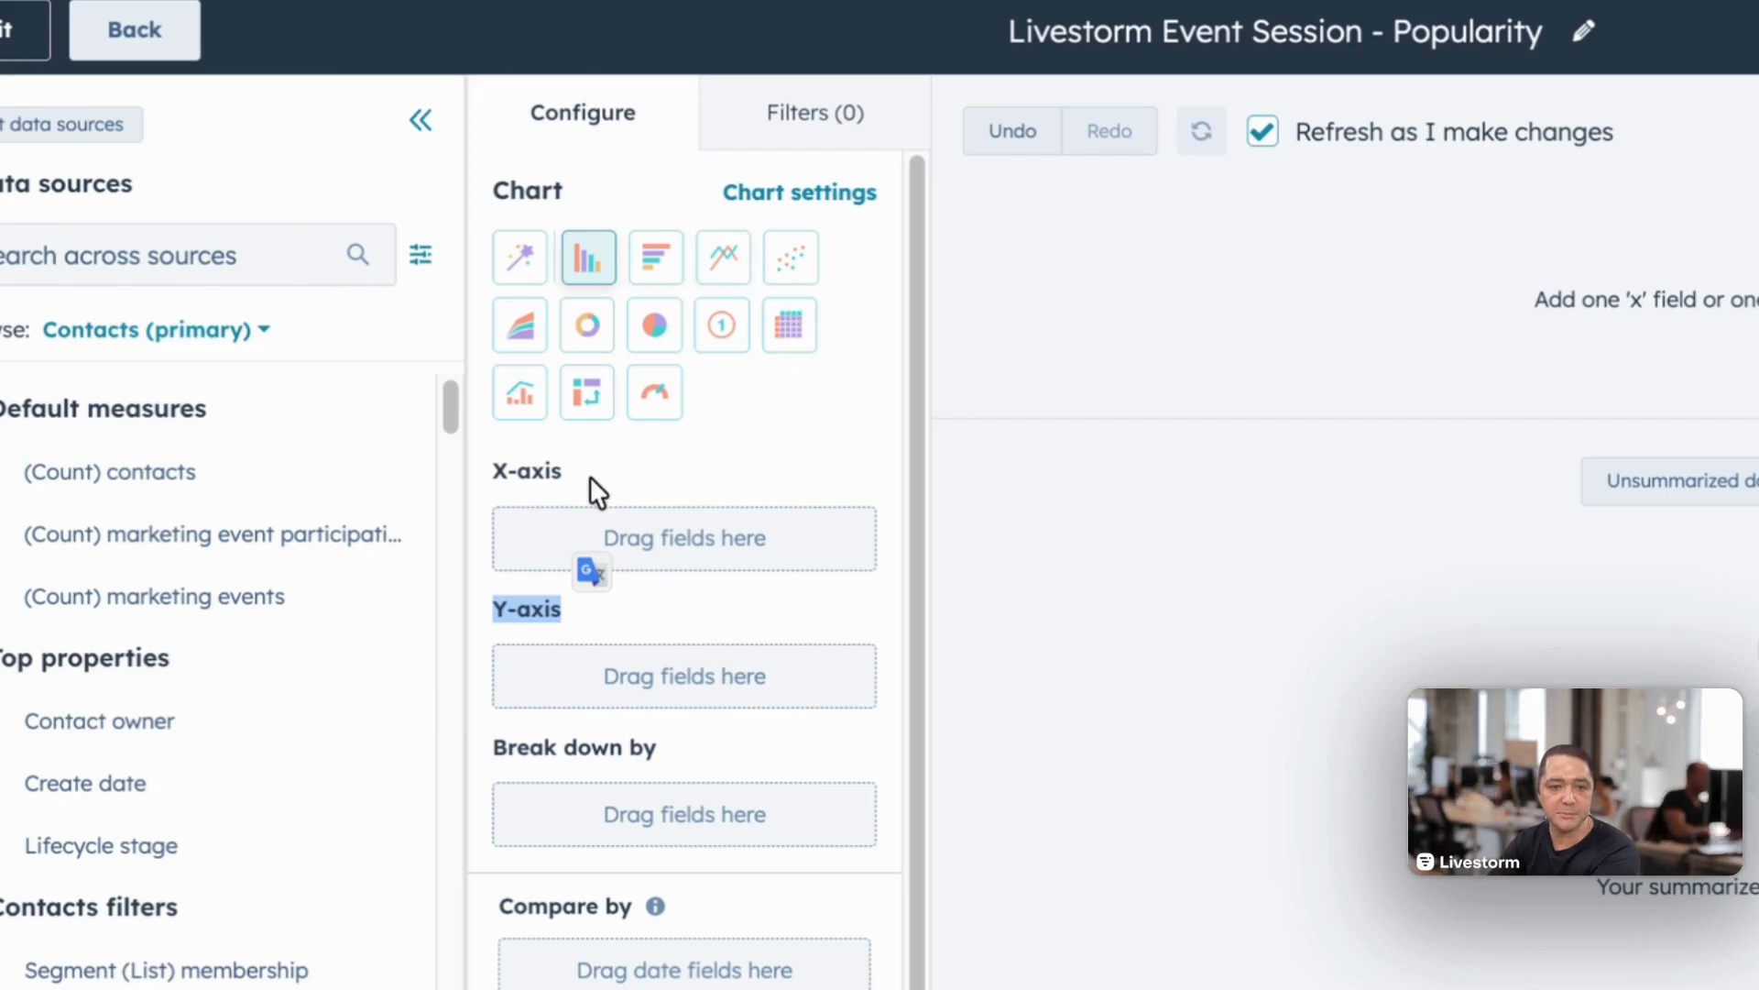
pyautogui.click(591, 284)
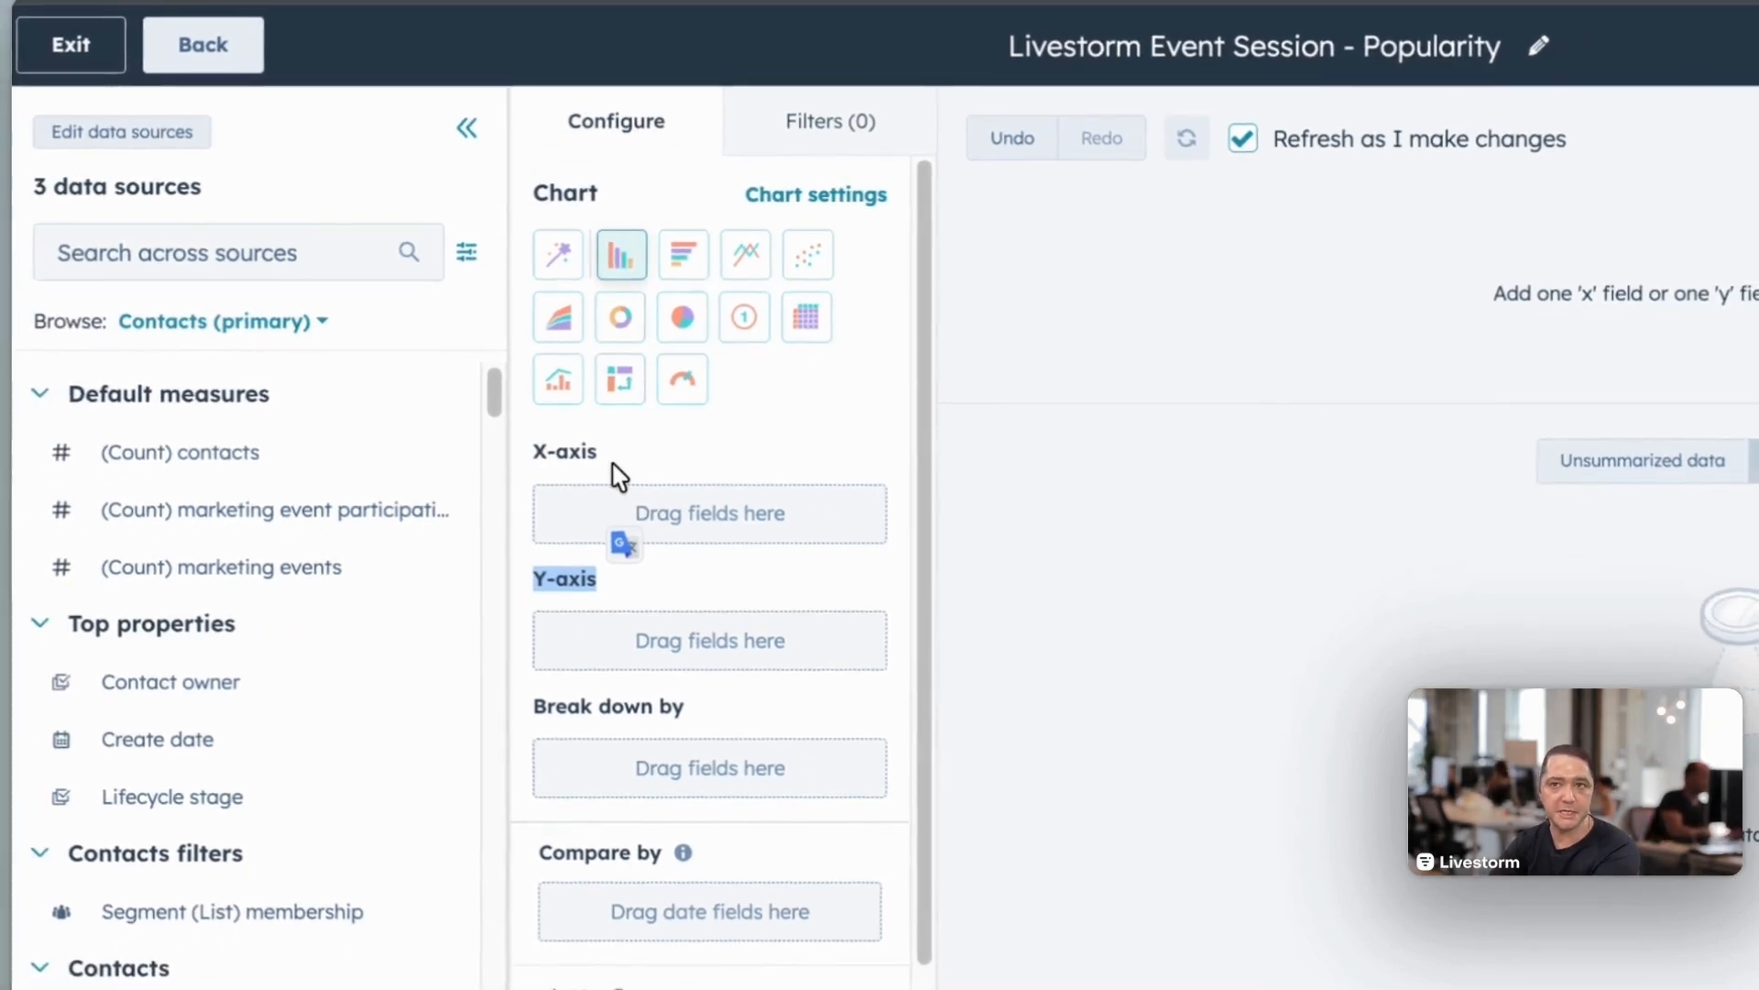
# Step: Search the data sources for the marketing event name and assign the Name field to the X-axis
pyautogui.click(187, 246)
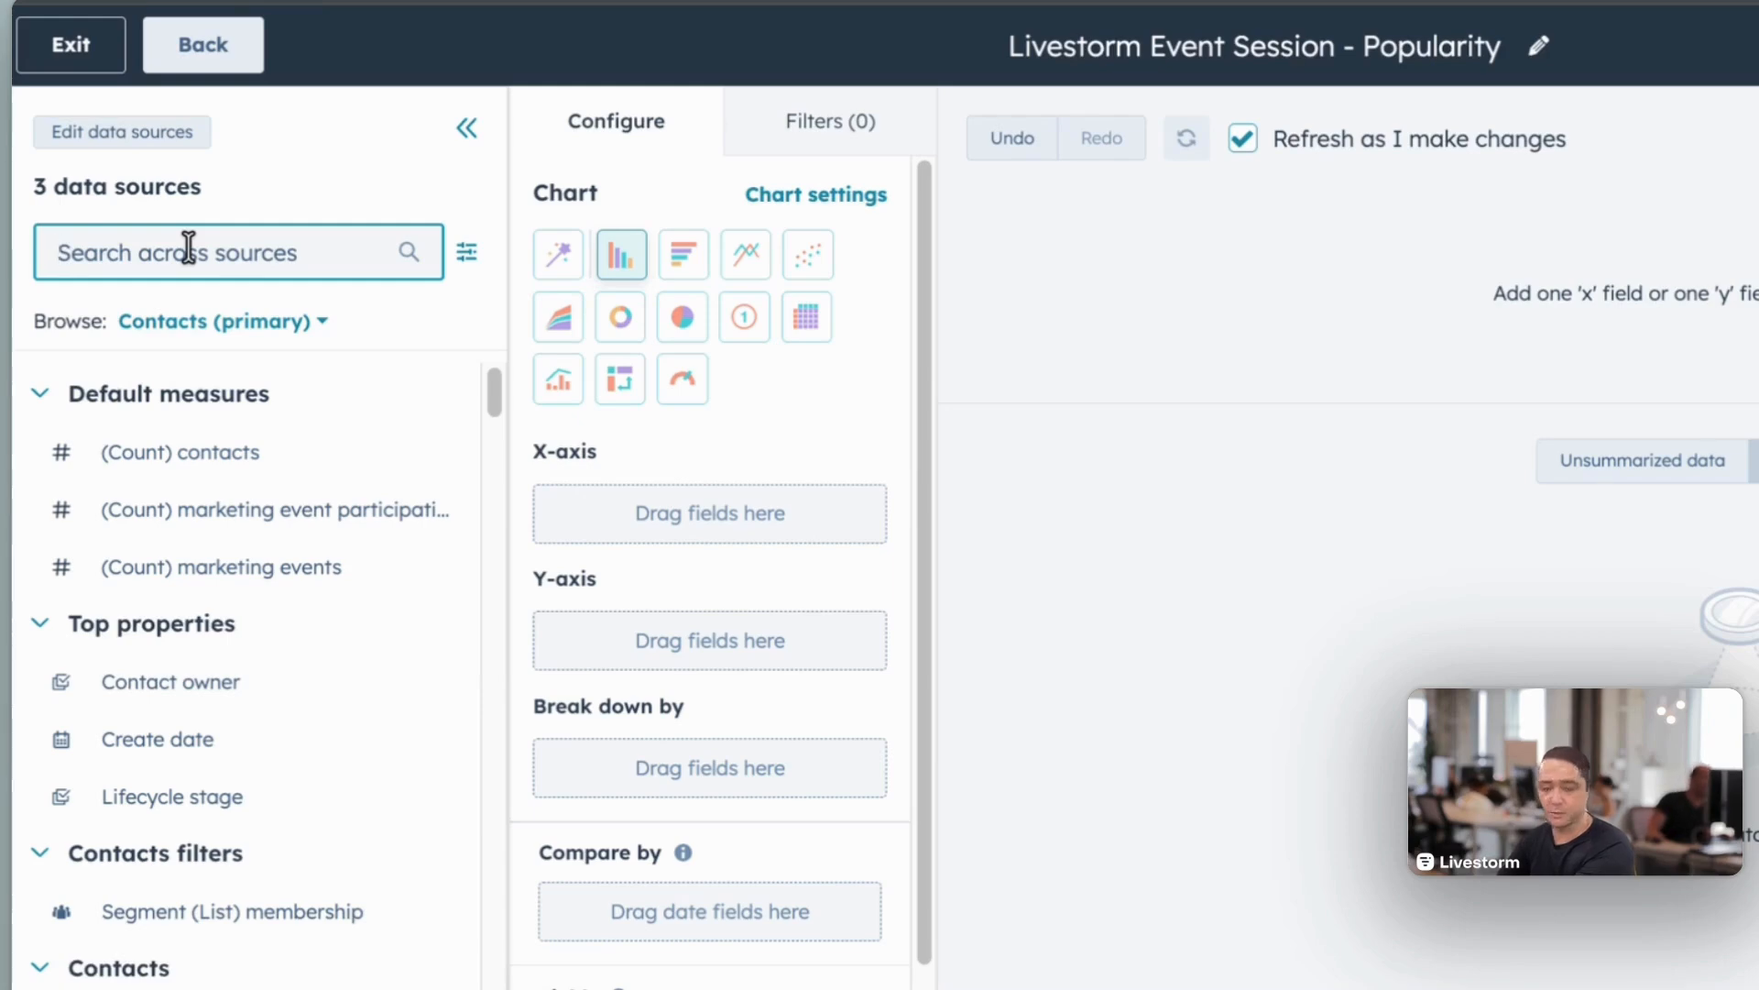
pyautogui.write('marketing')
pyautogui.write('event name')
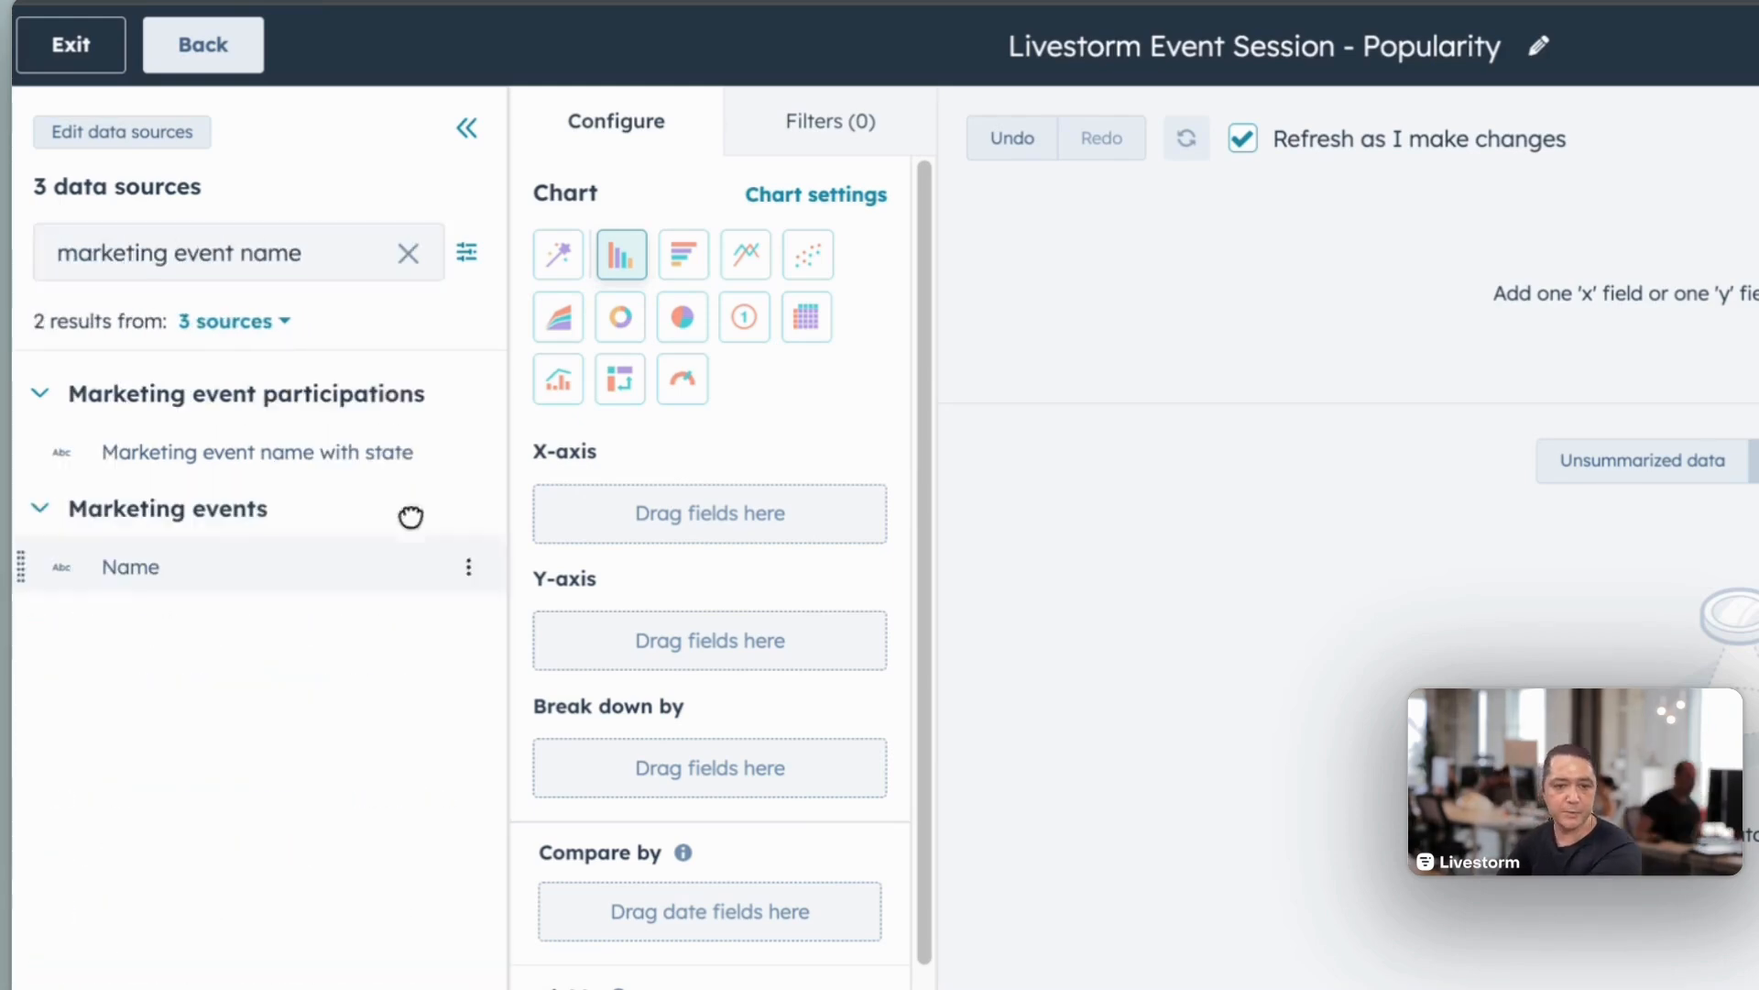
pyautogui.moveTo(404, 549); pyautogui.dragTo(608, 521)
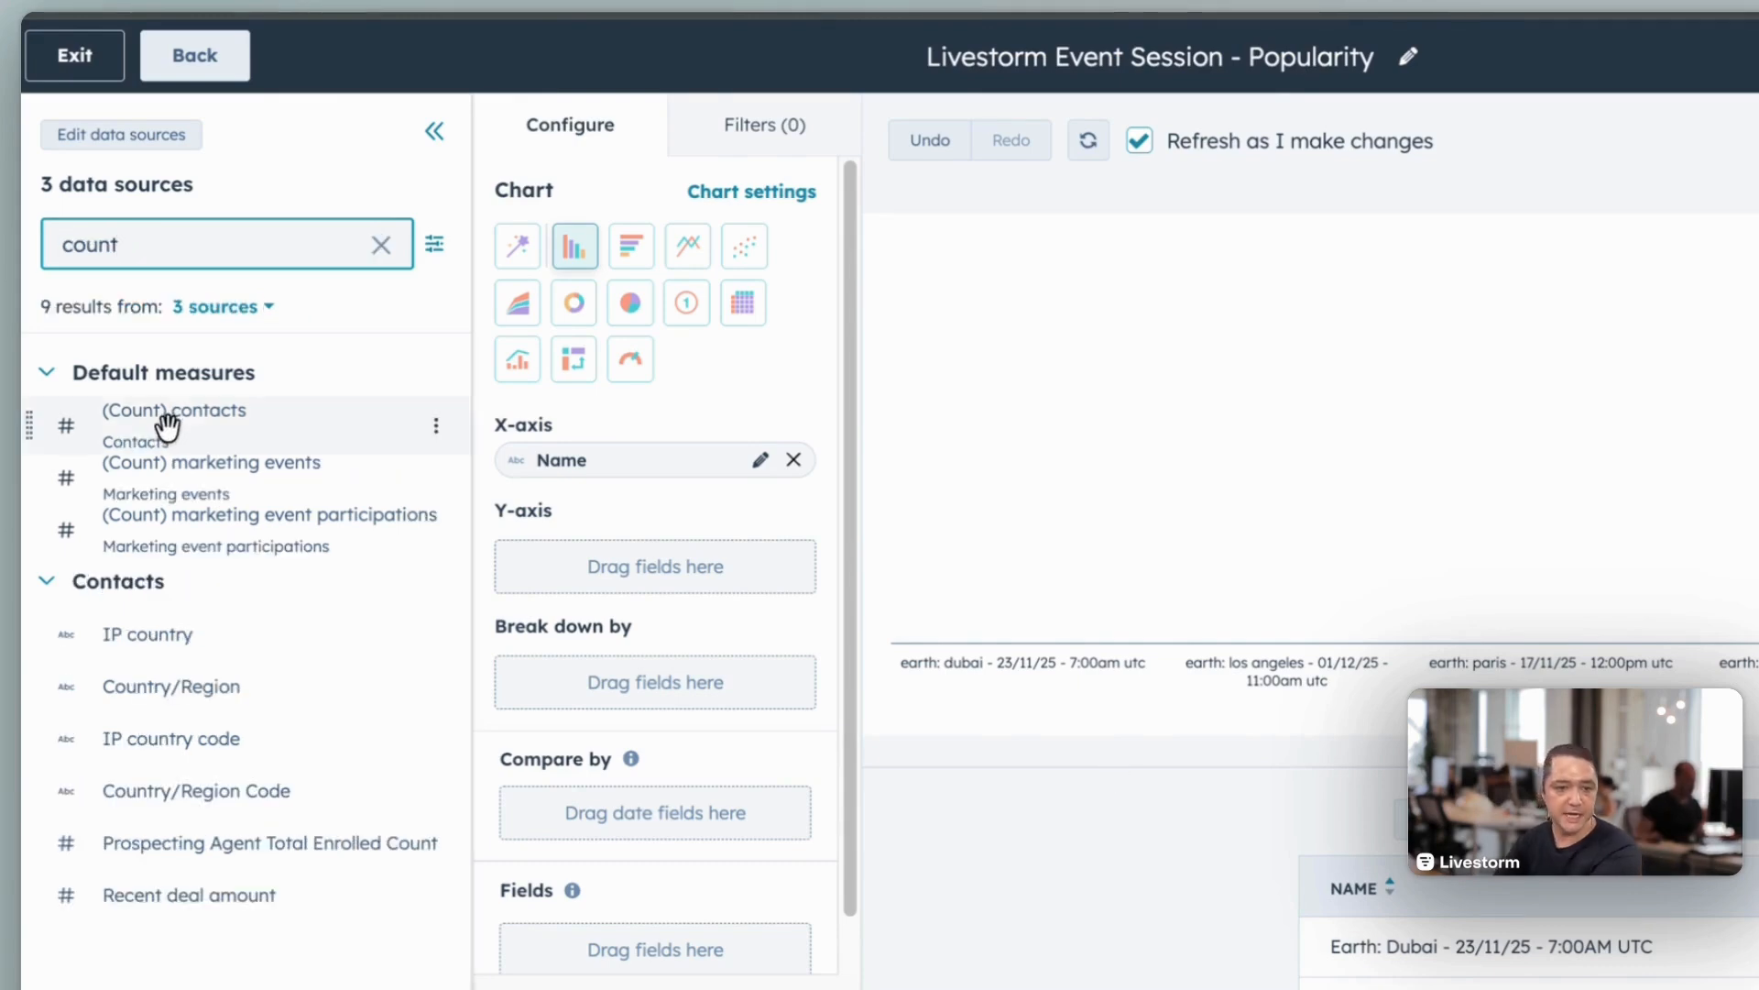
# Step: Assign the (Count) contacts measure to the Y-axis and inspect the bars for each event session
pyautogui.moveTo(149, 408); pyautogui.dragTo(604, 576)
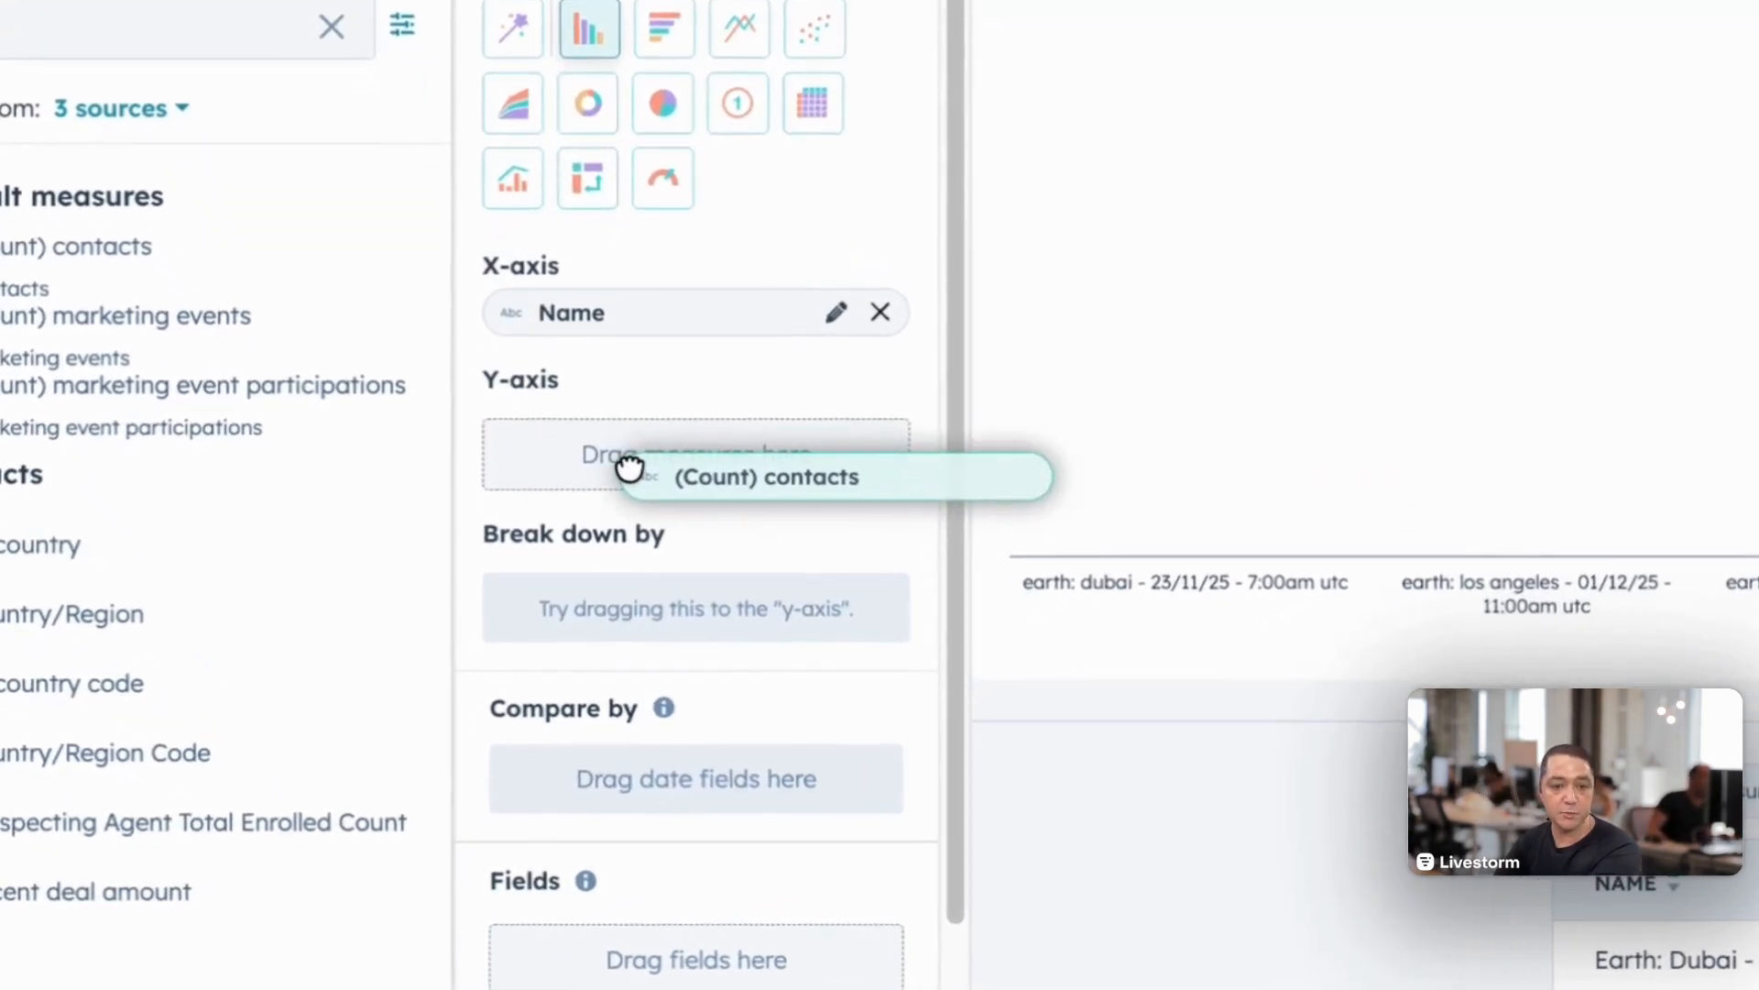
pyautogui.moveTo(630, 468); pyautogui.dragTo(628, 460)
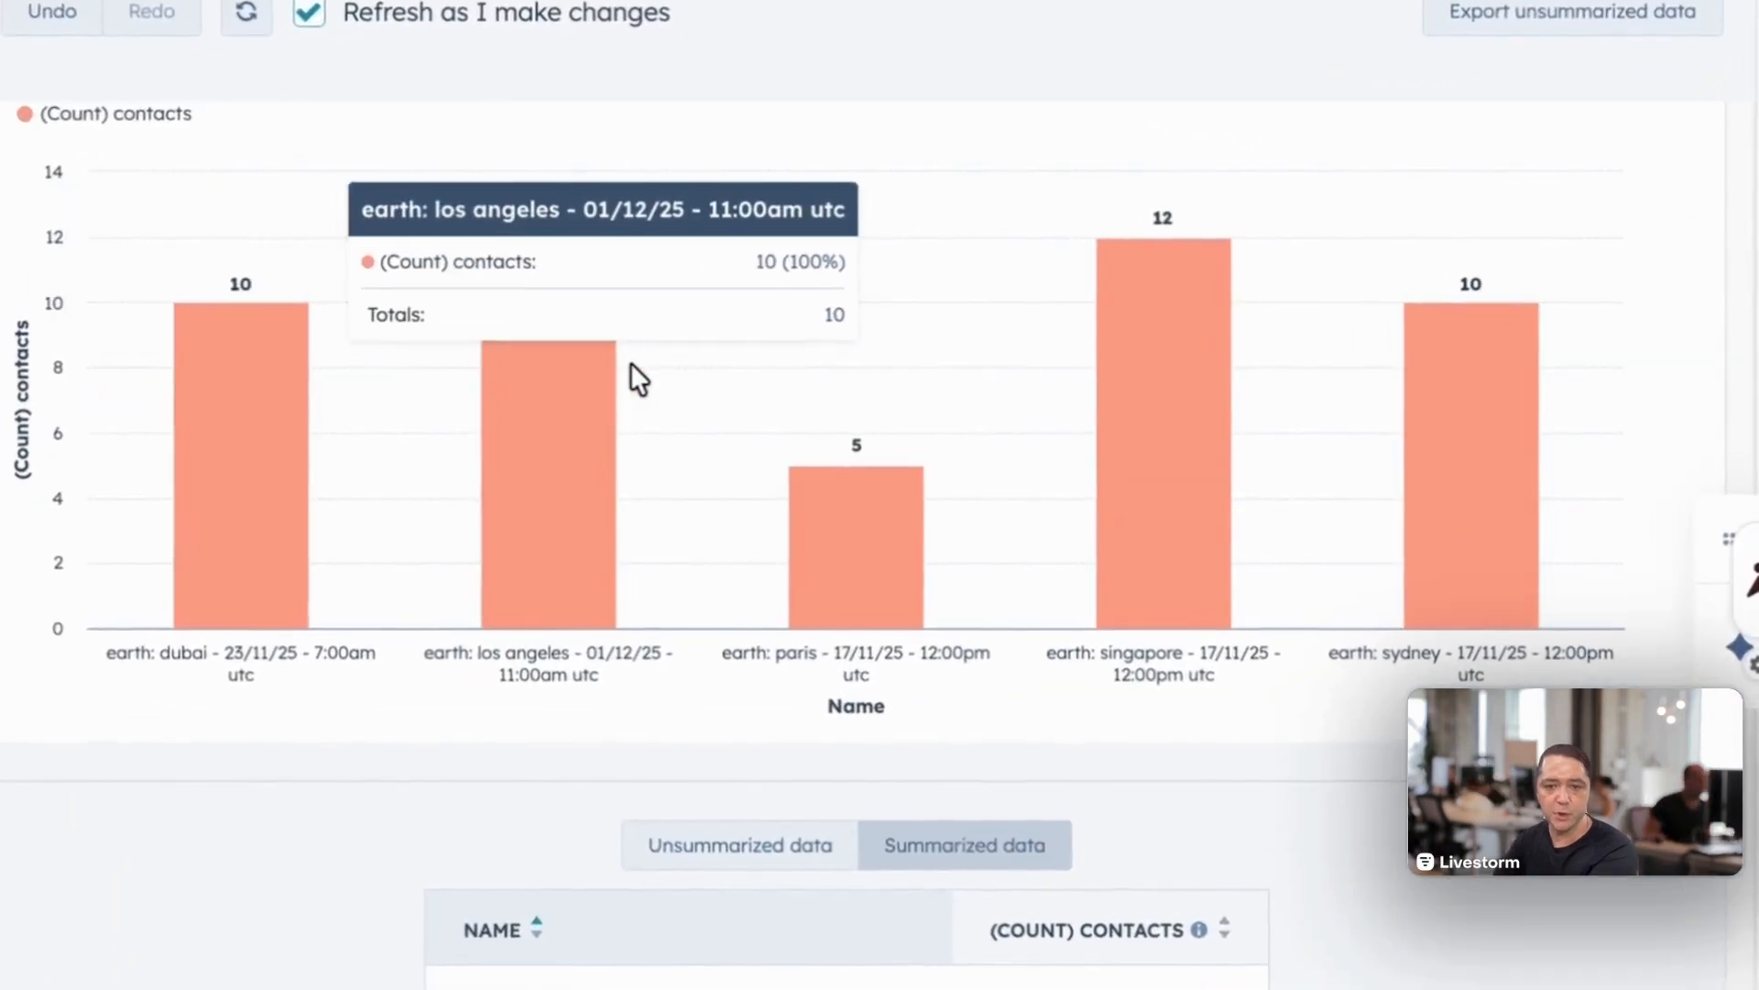
pyautogui.moveTo(1287, 387)
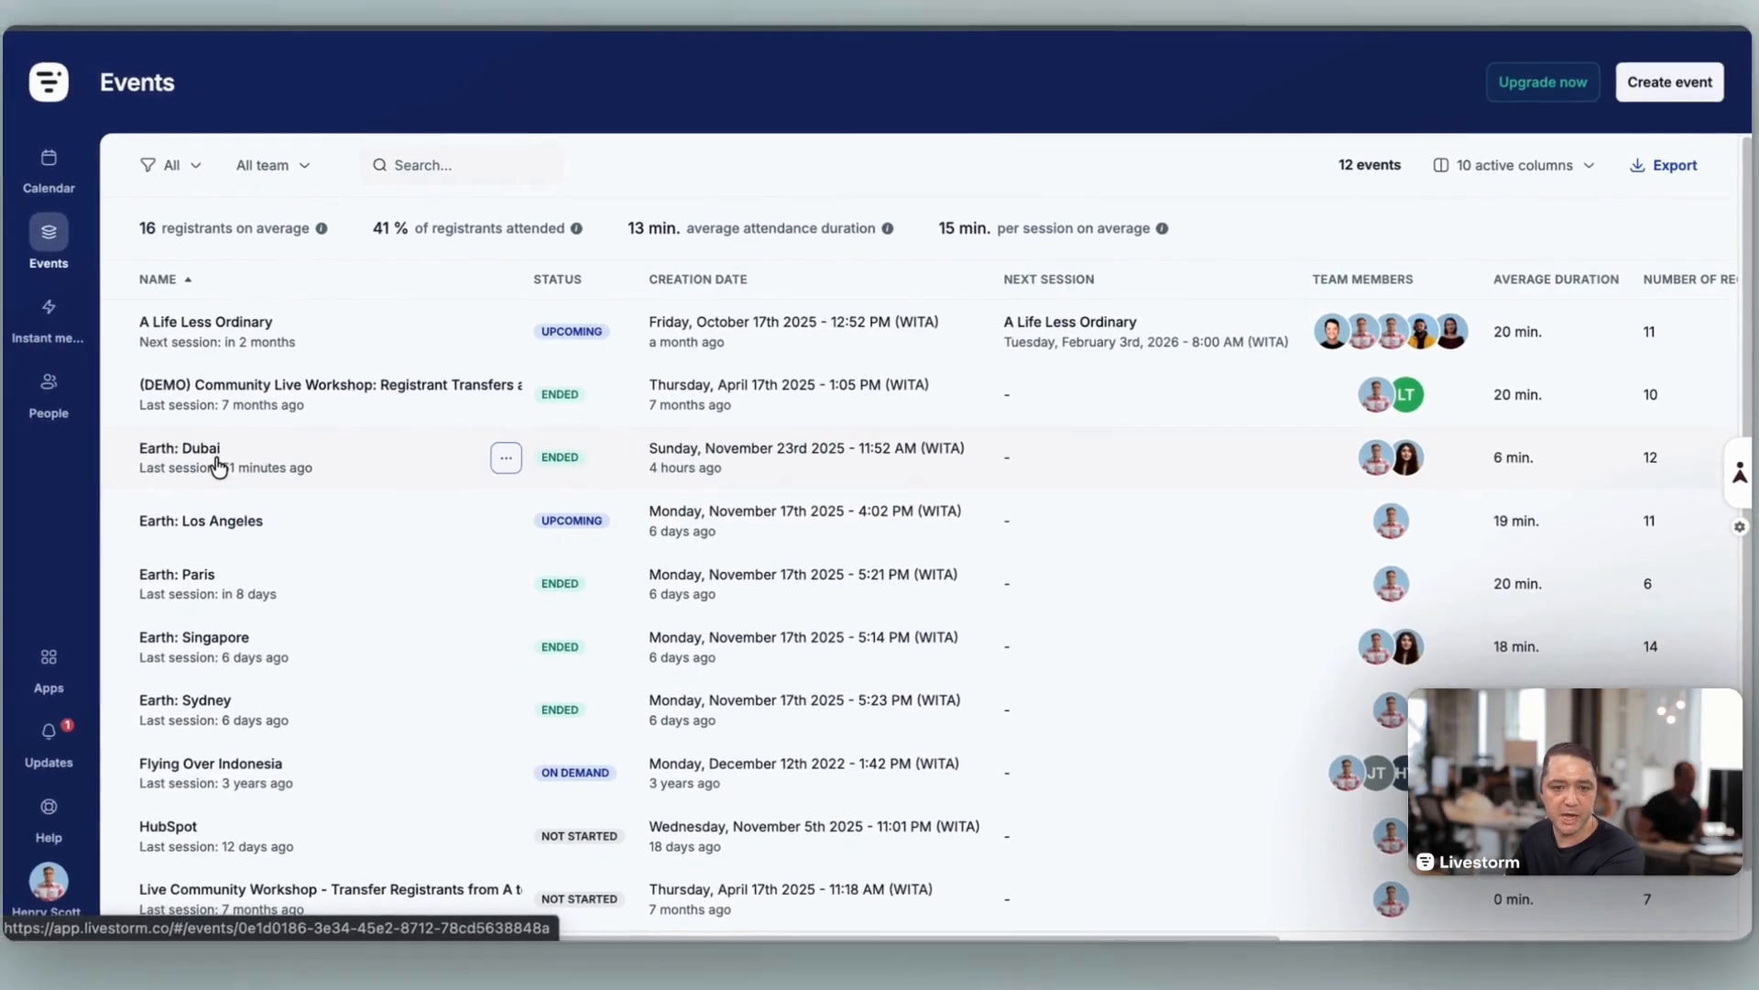
# Step: Switch to Livestorm and examine the attendee list of the Earth: Dubai event to compare its registrants with the report
pyautogui.click(196, 454)
pyautogui.click(742, 275)
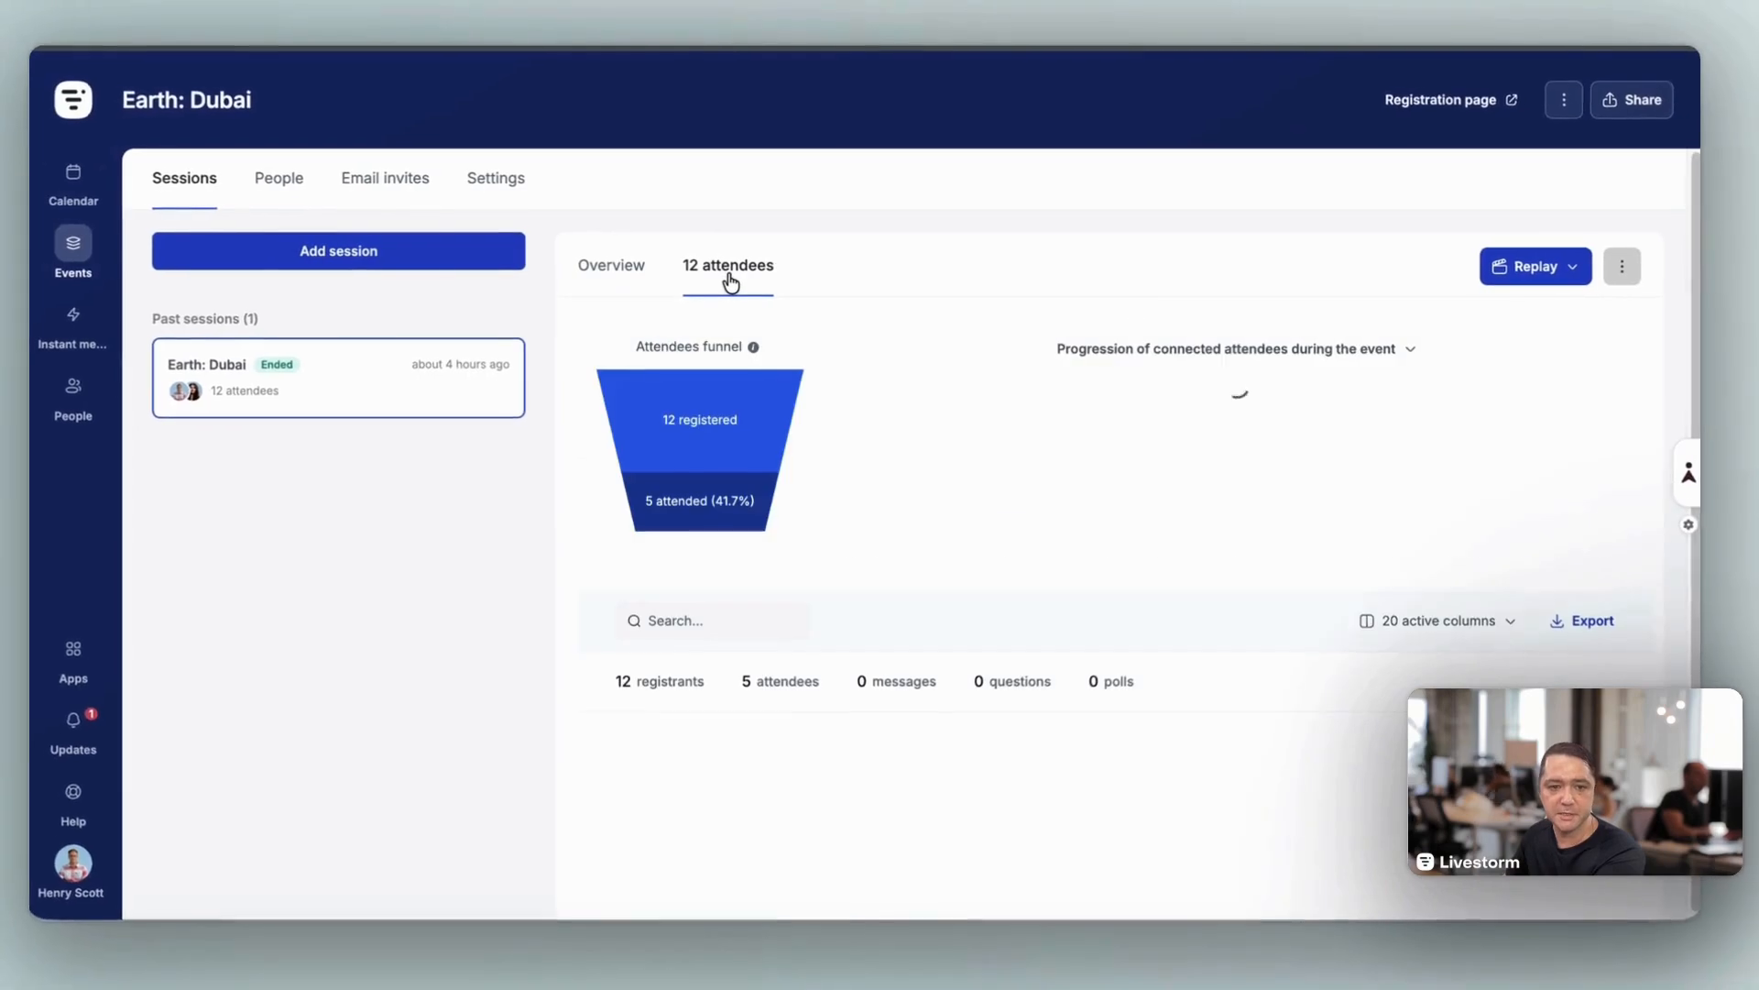
pyautogui.scroll(-2, 197, 220)
pyautogui.scroll(-3, 871, 760)
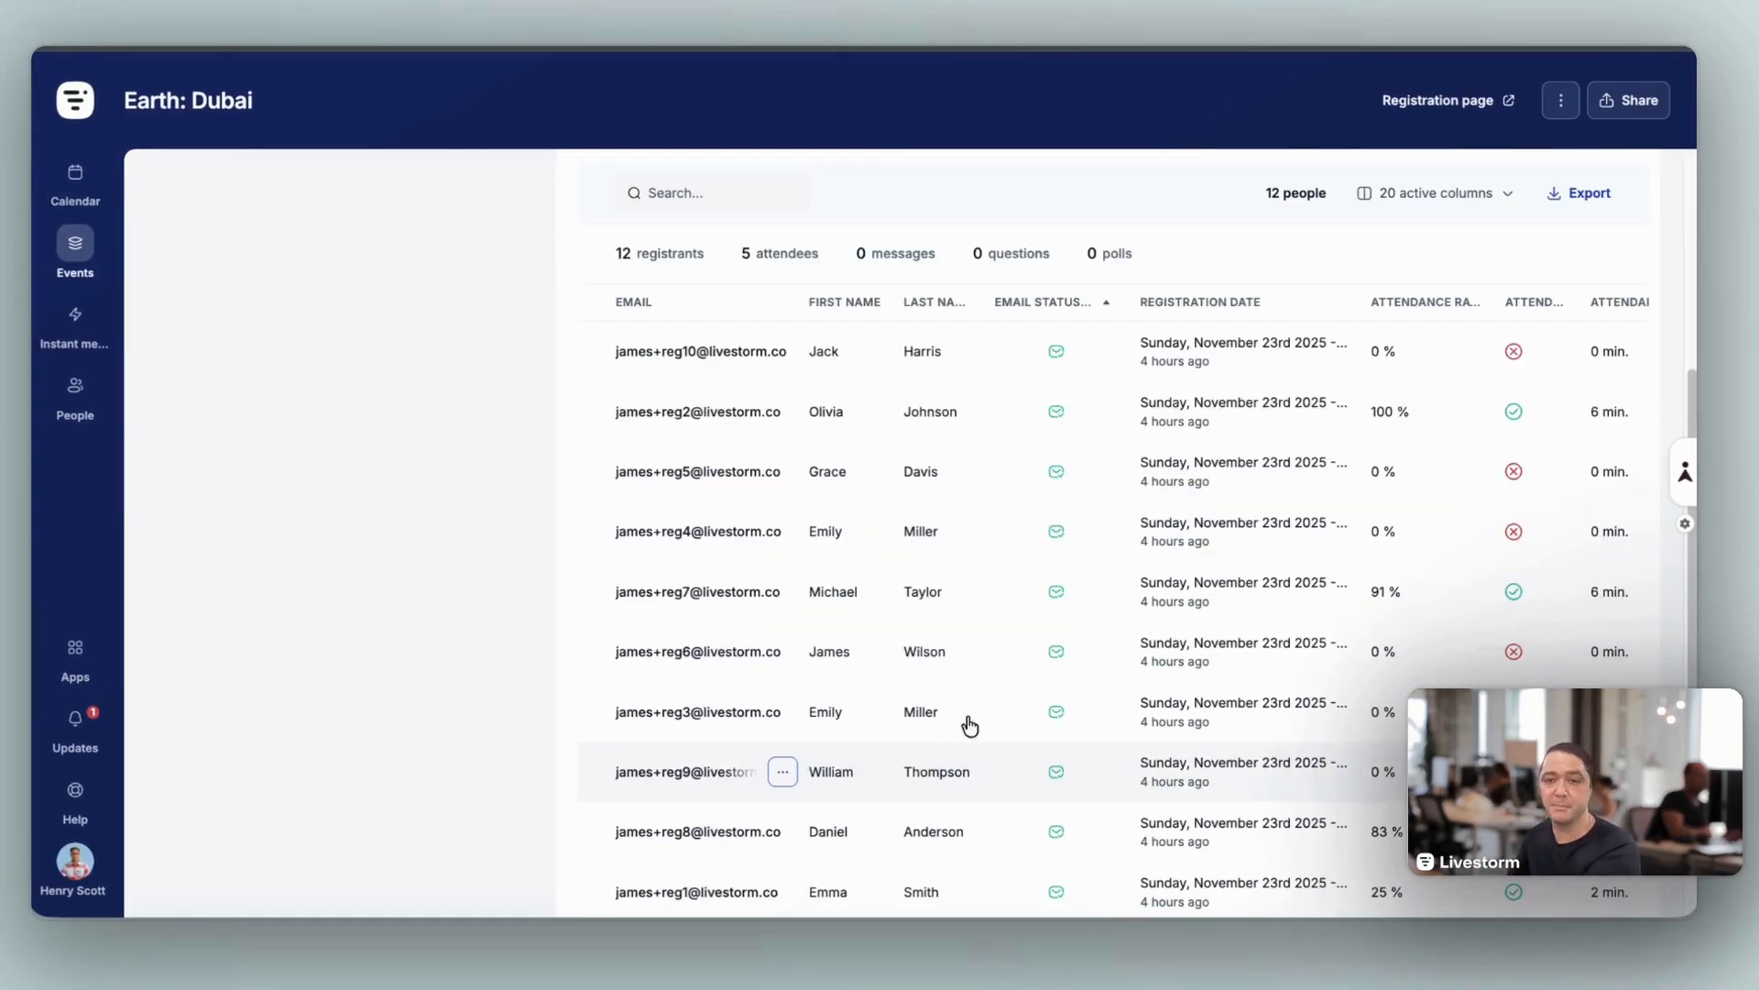
pyautogui.scroll(1, 889, 577)
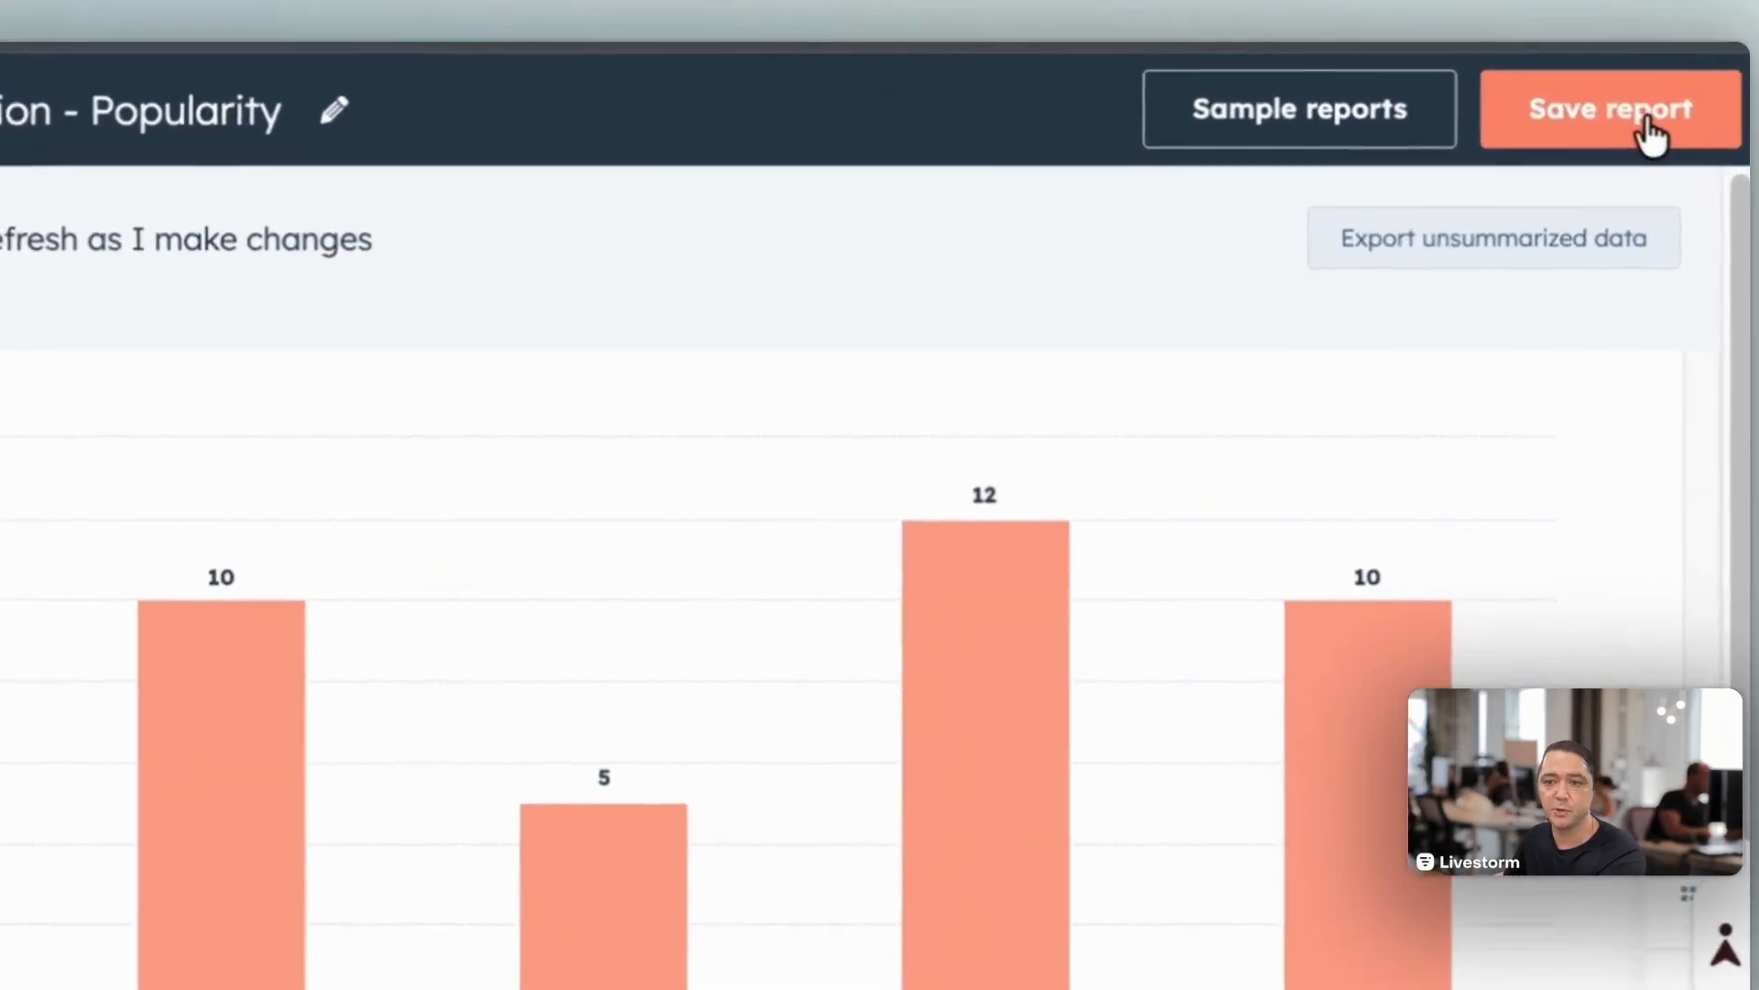
# Step: Save the popularity report to a new dashboard named "Reports - Livestorm"
pyautogui.click(1633, 78)
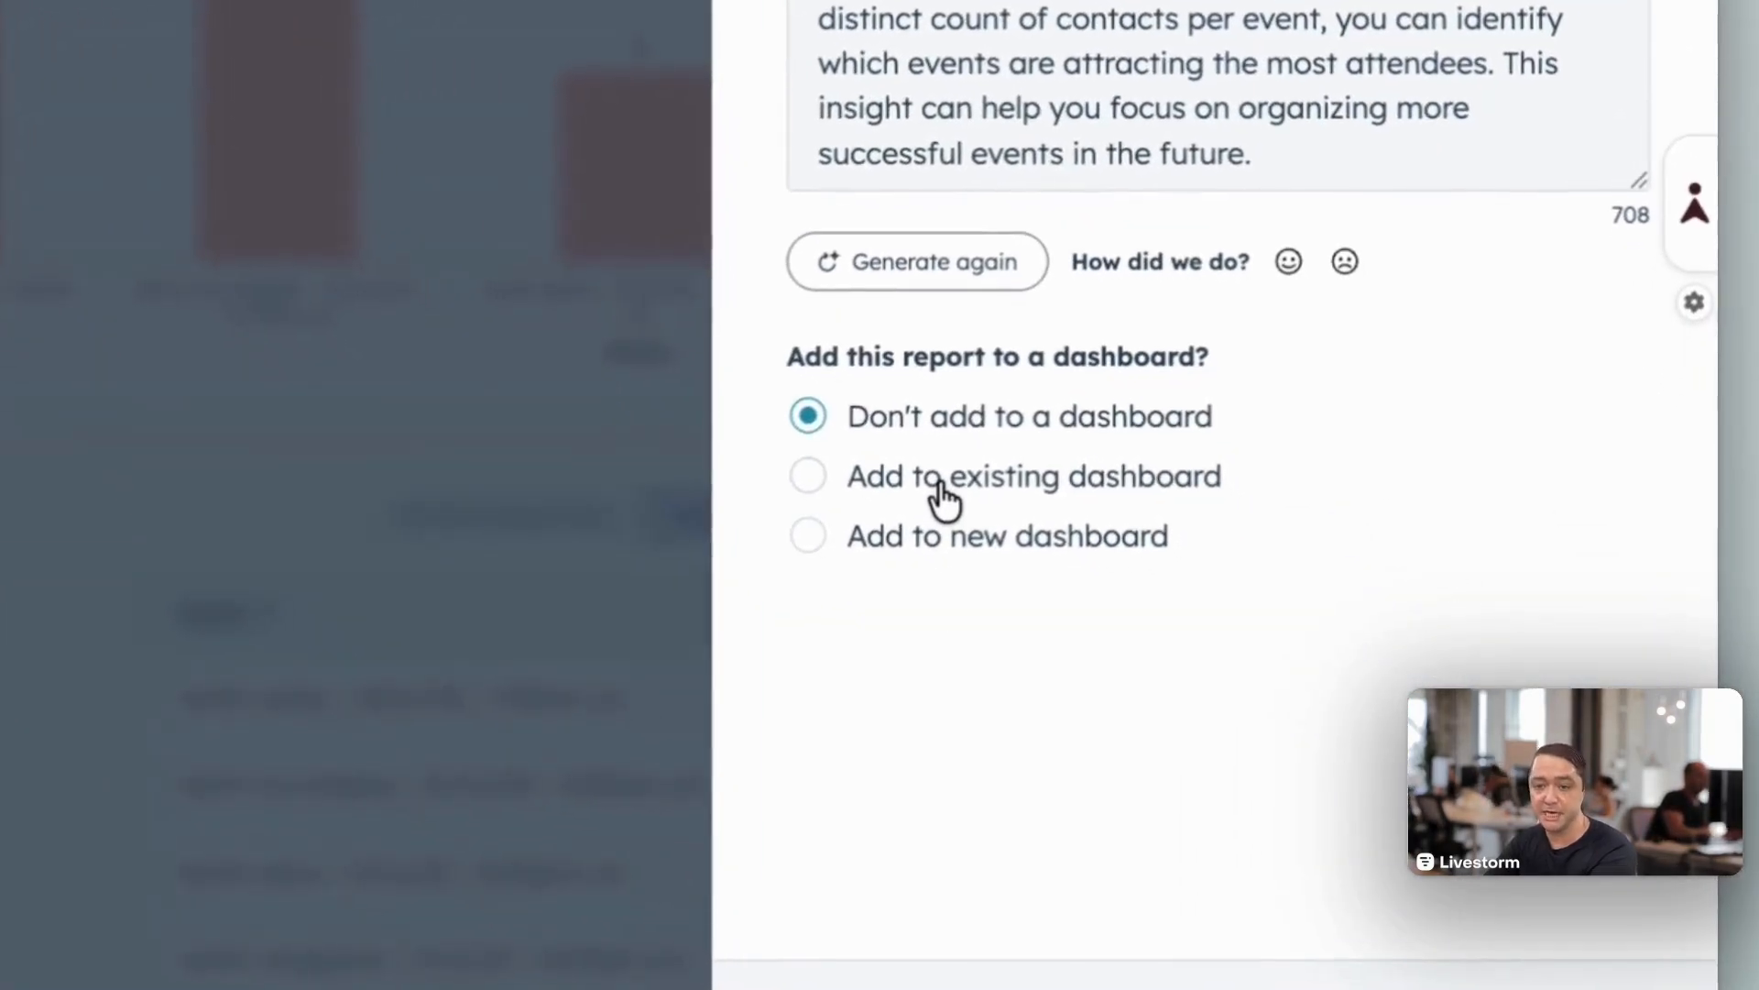
pyautogui.click(912, 540)
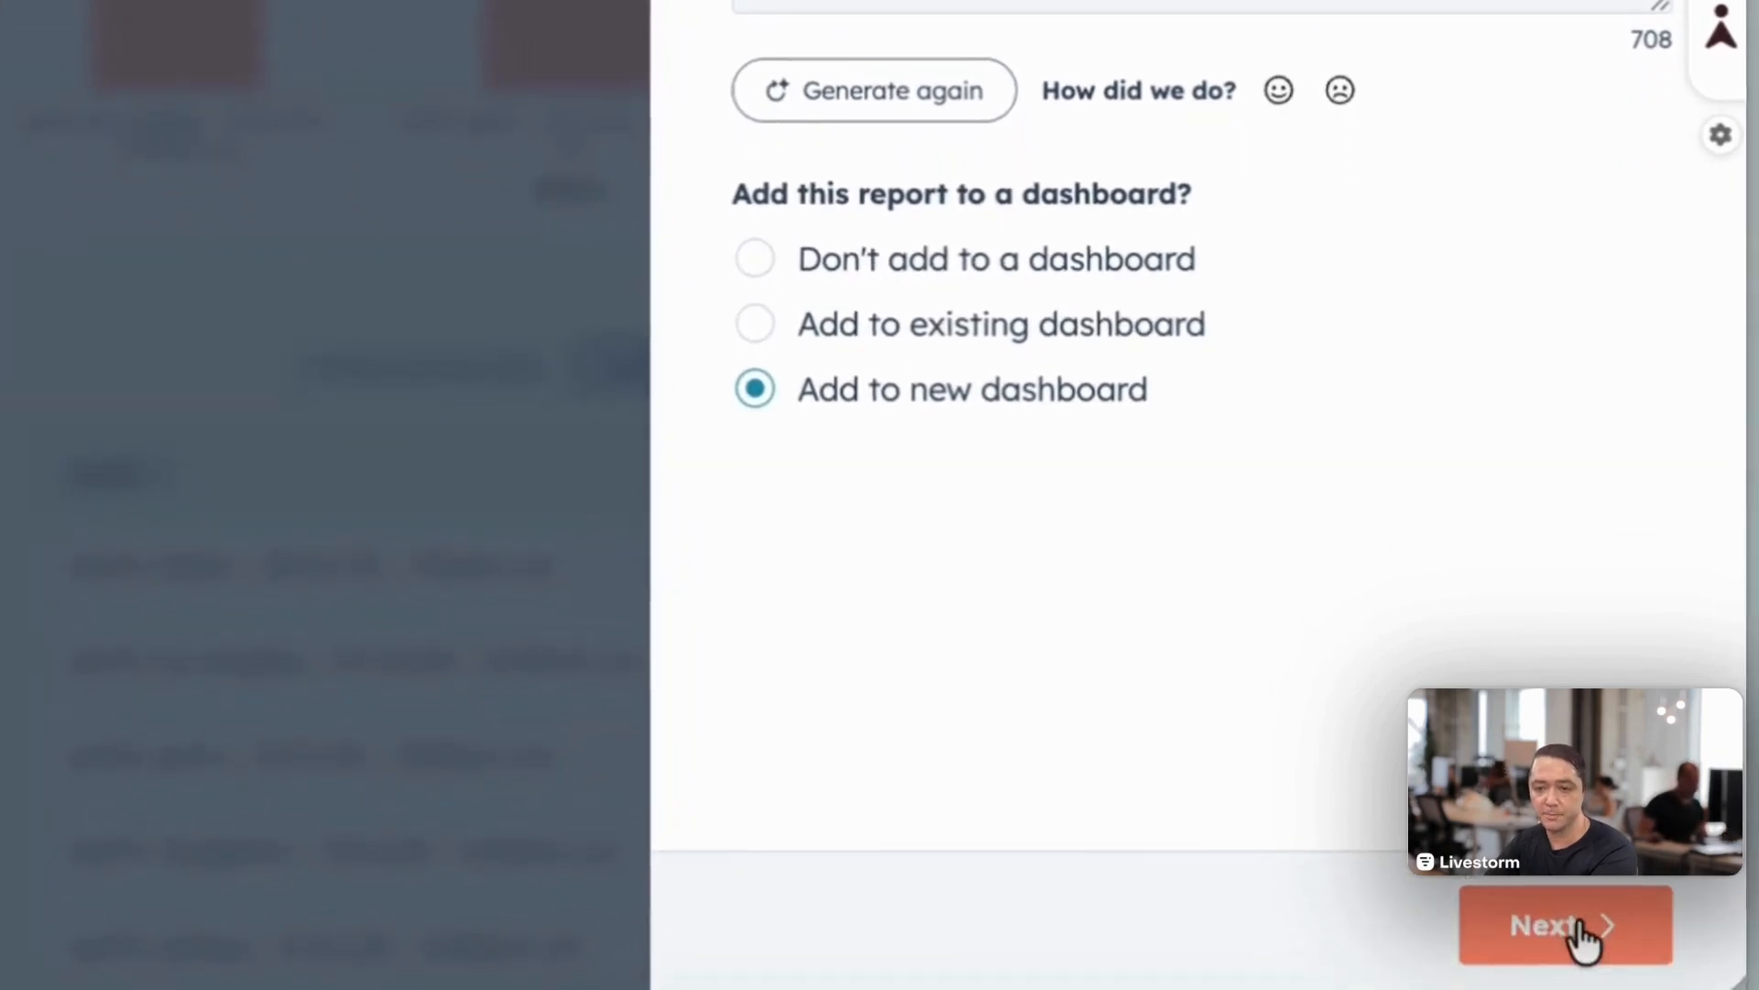
pyautogui.click(1582, 935)
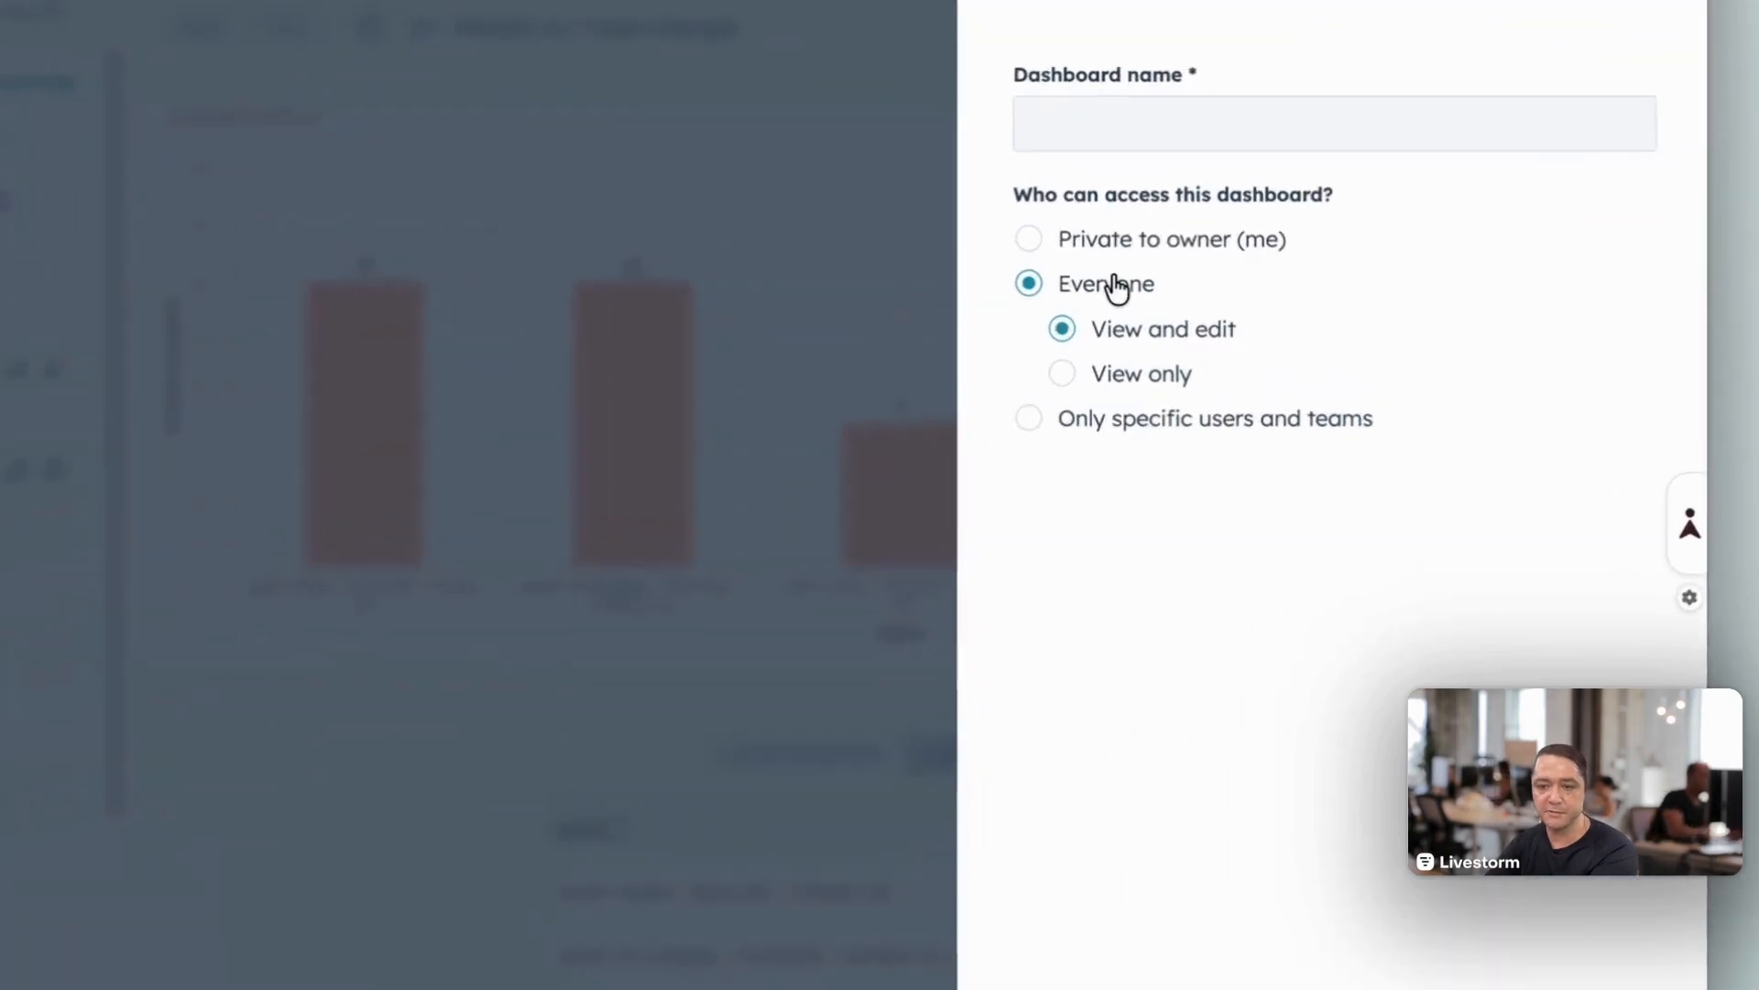
pyautogui.write('Reports')
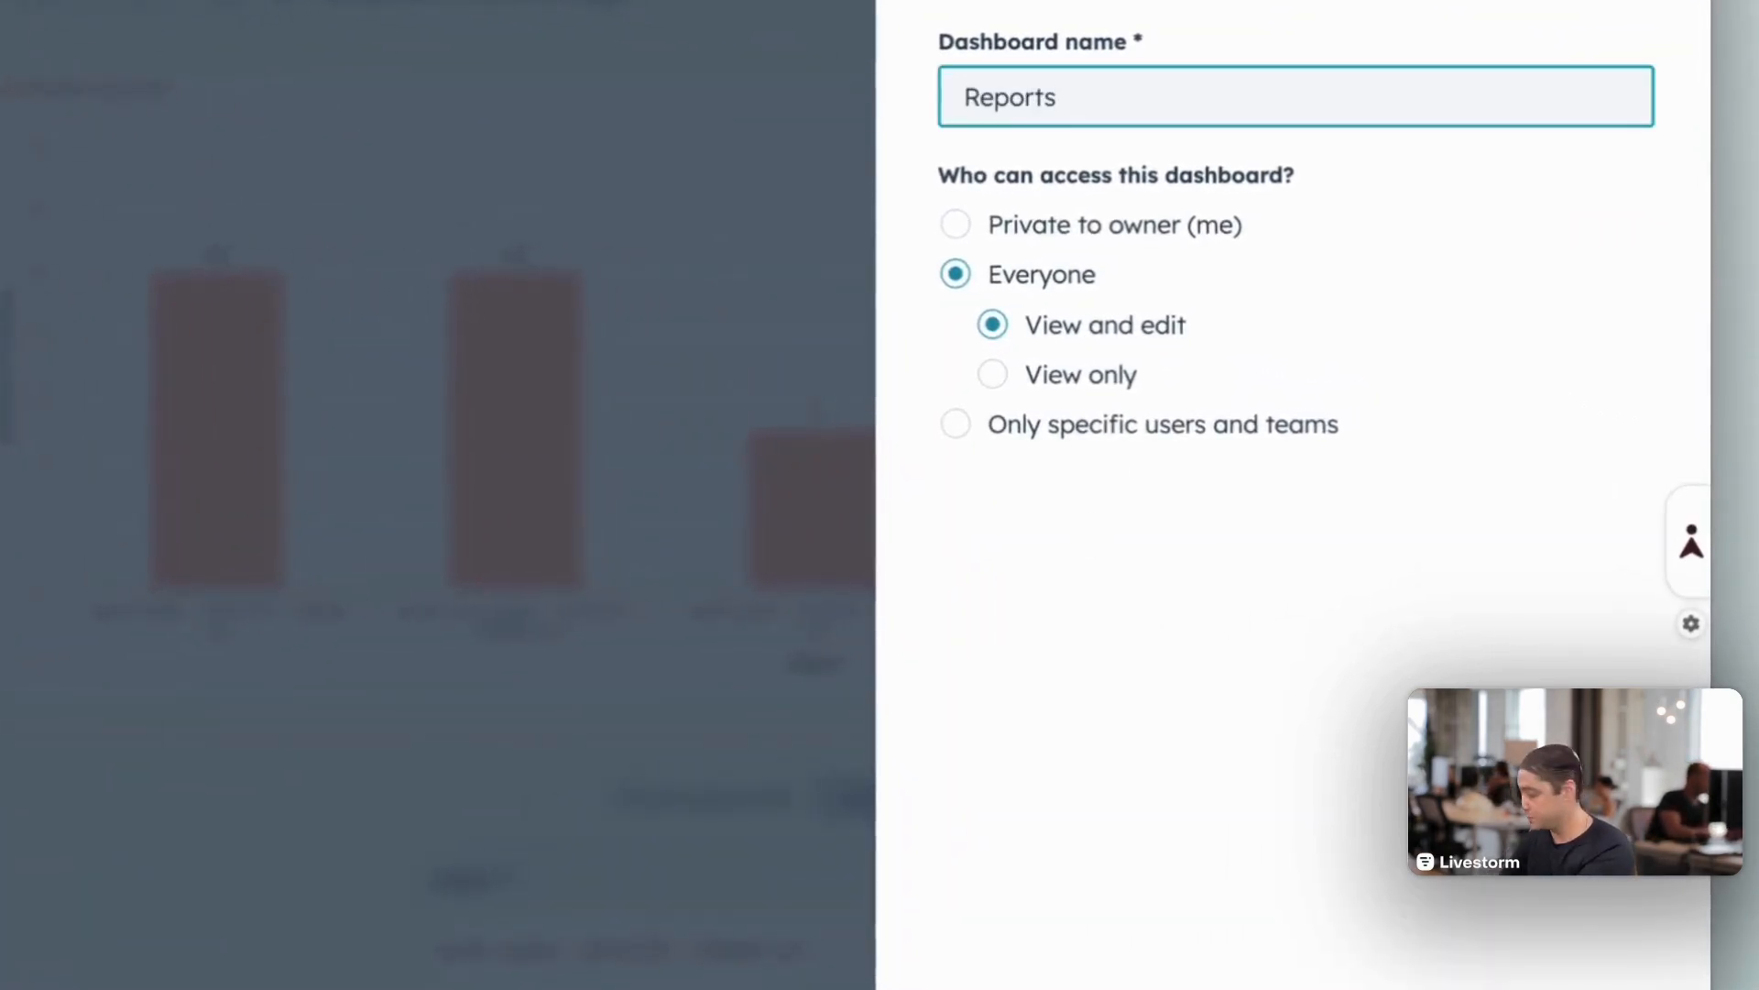
pyautogui.write(' - Livestorm')
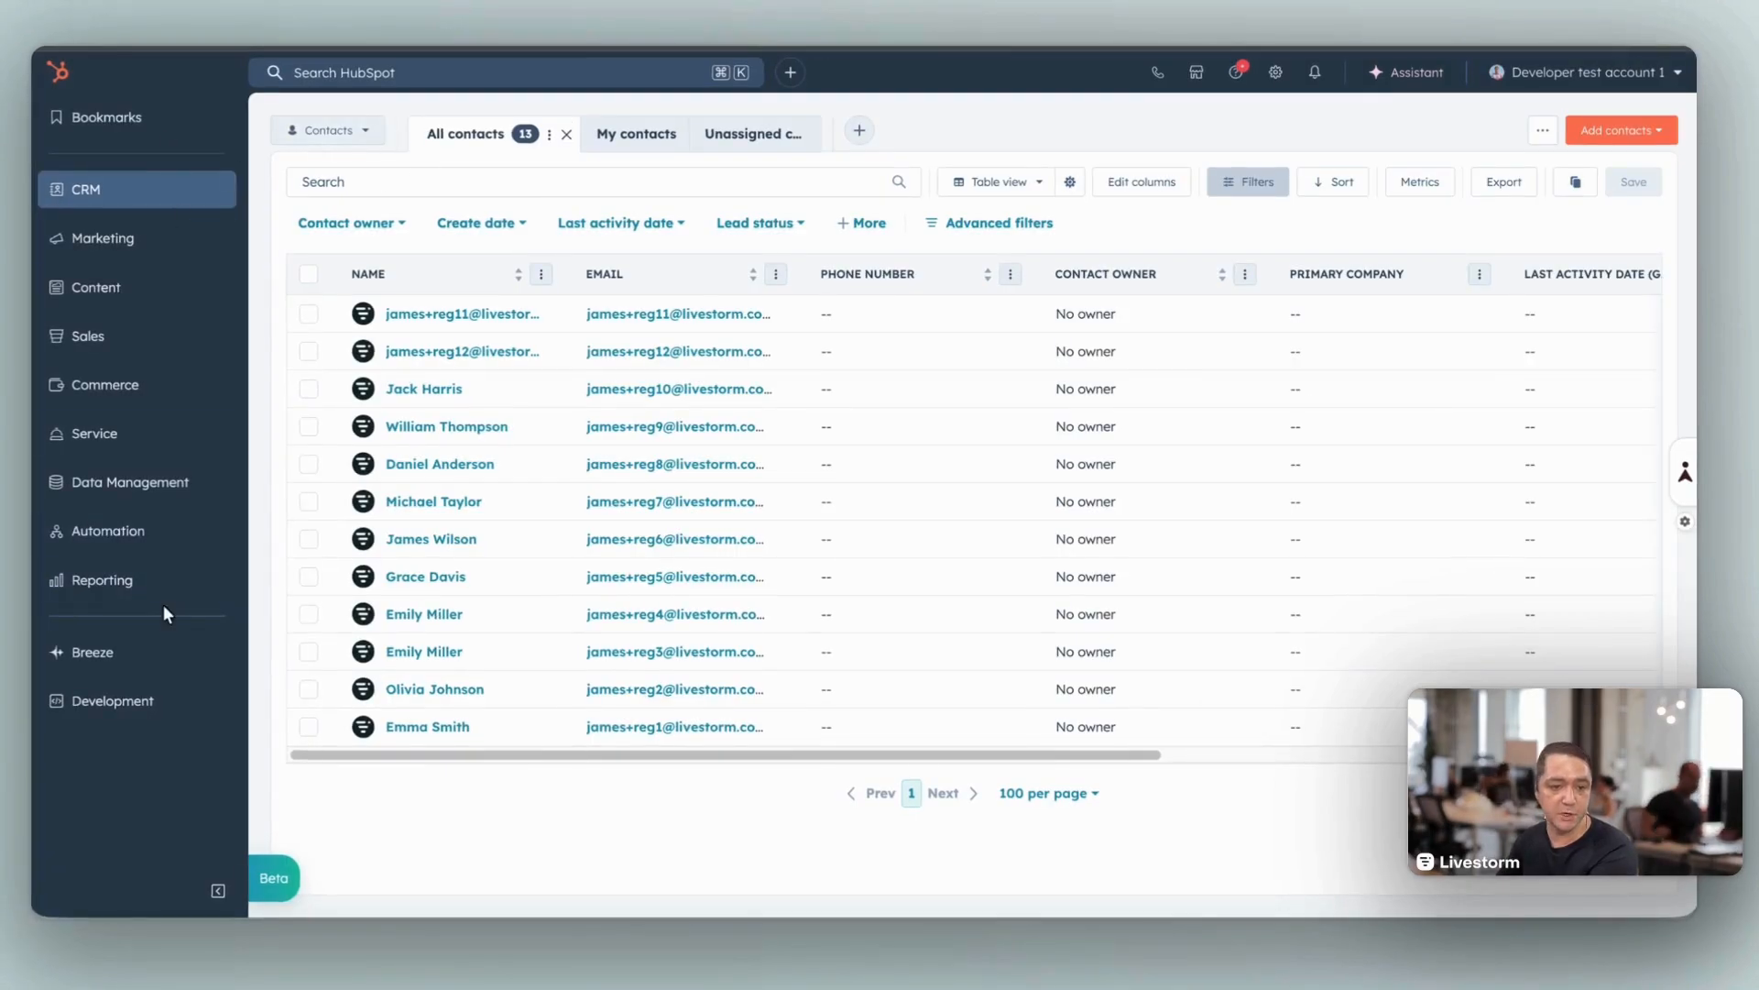
# Step: Go to the Reports - Livestorm dashboard and open the Livestorm Event Session - Popularity report for editing
pyautogui.moveTo(136, 593)
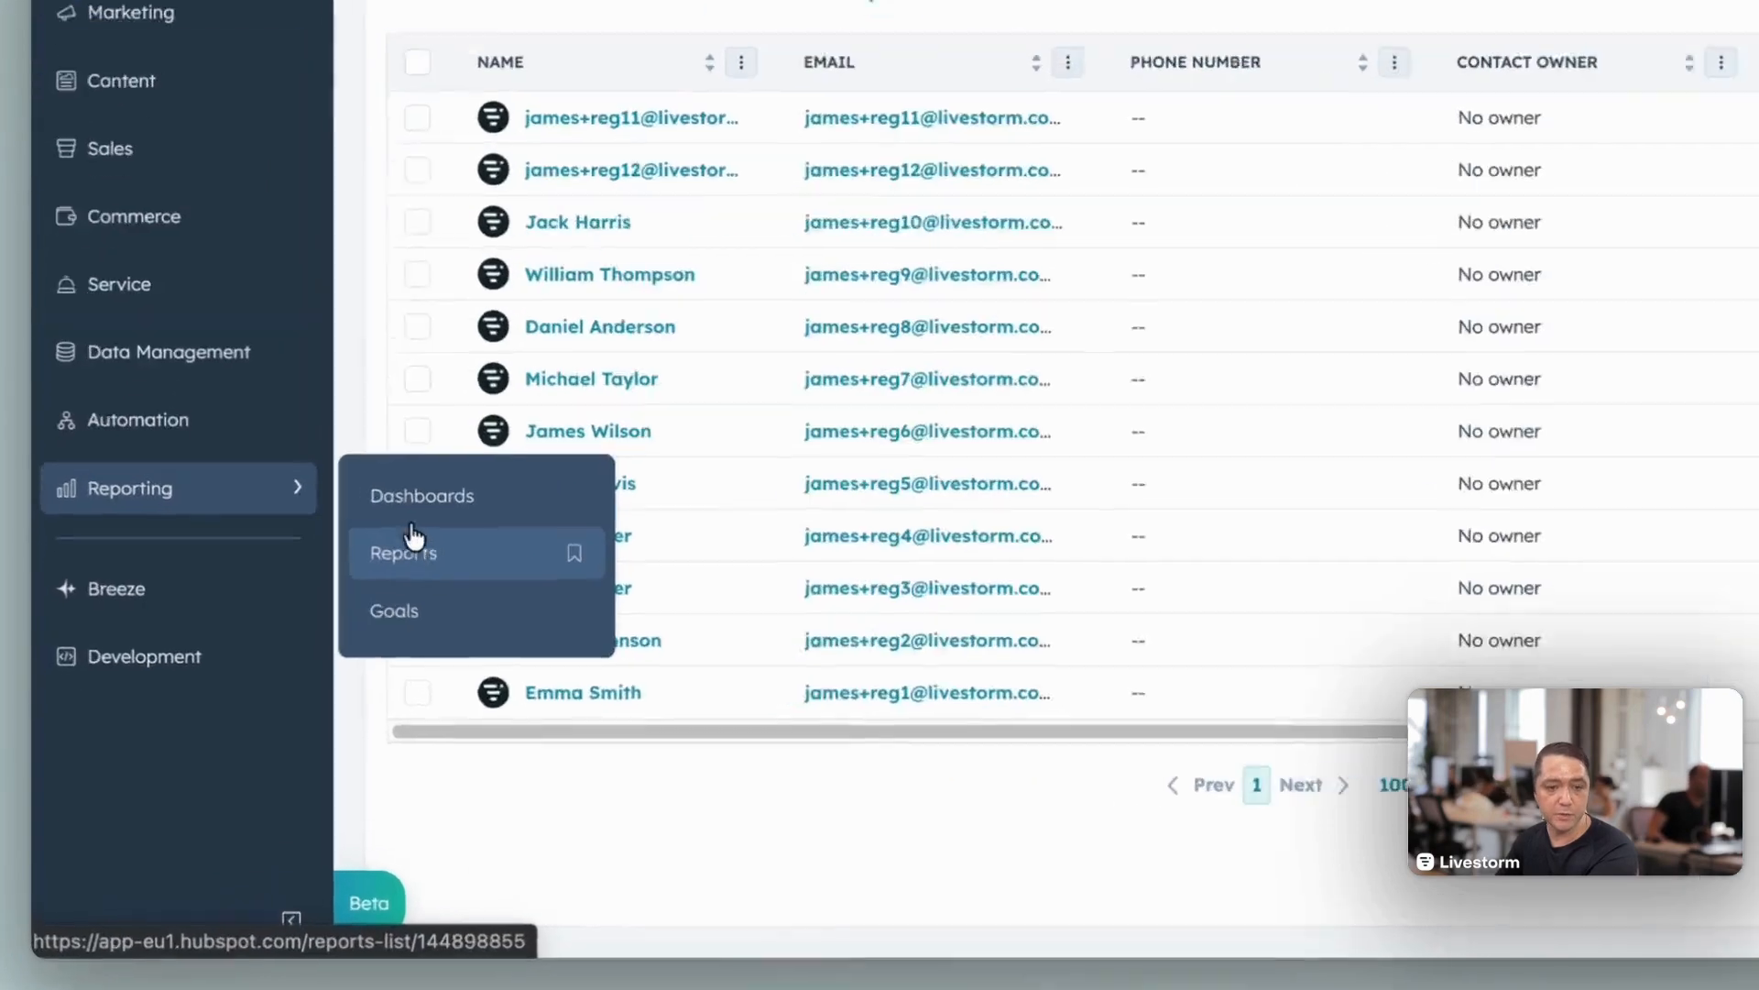
pyautogui.click(307, 586)
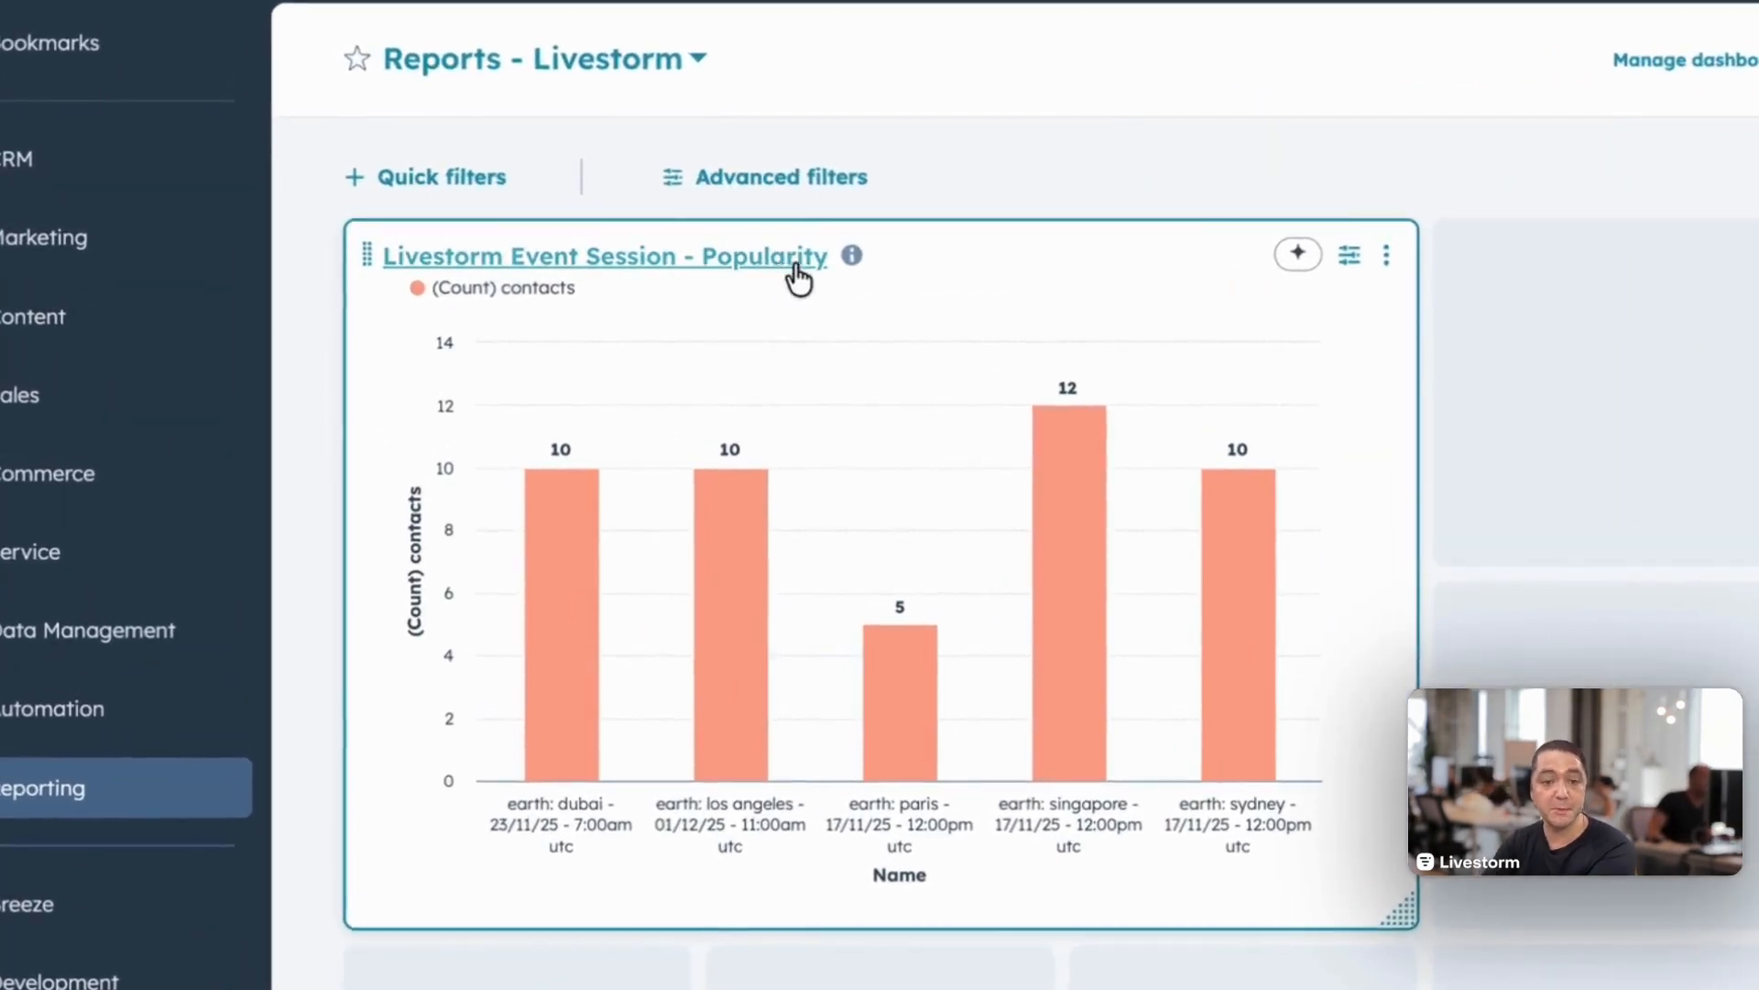
pyautogui.click(785, 265)
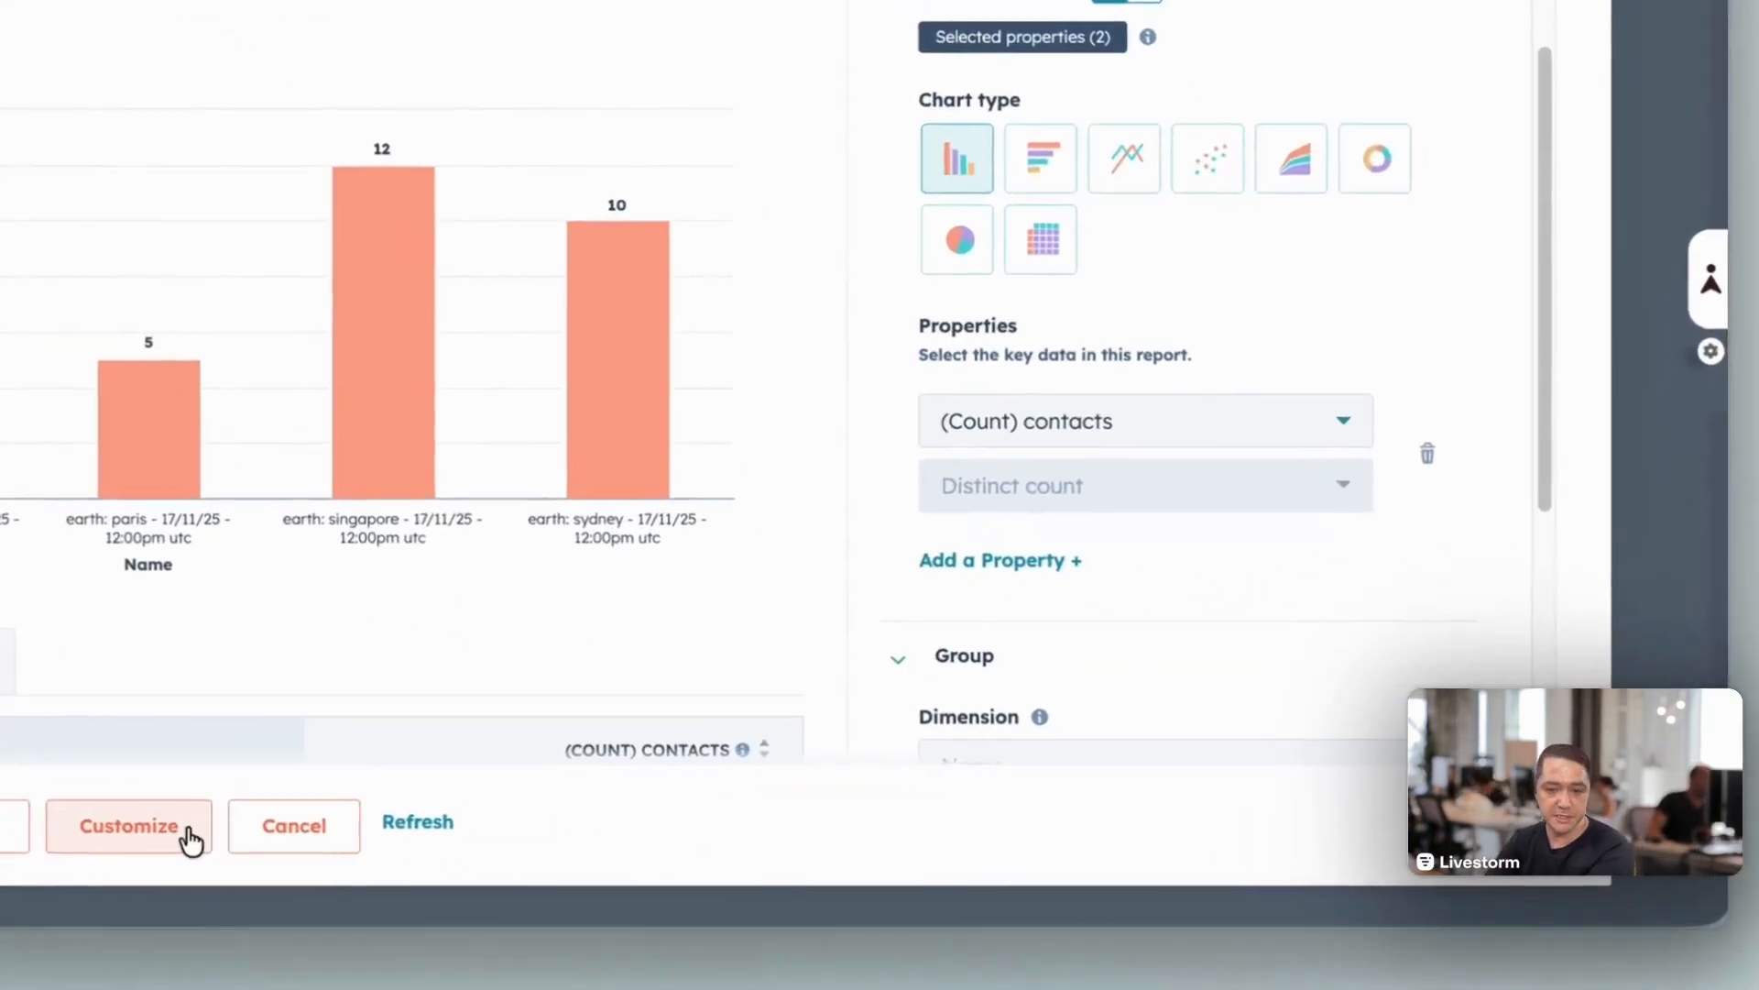
# Step: Sort the popularity report by (Count) contacts in descending order and update the existing report
pyautogui.scroll(-5, 1311, 649)
pyautogui.click(942, 453)
pyautogui.scroll(-2, 986, 558)
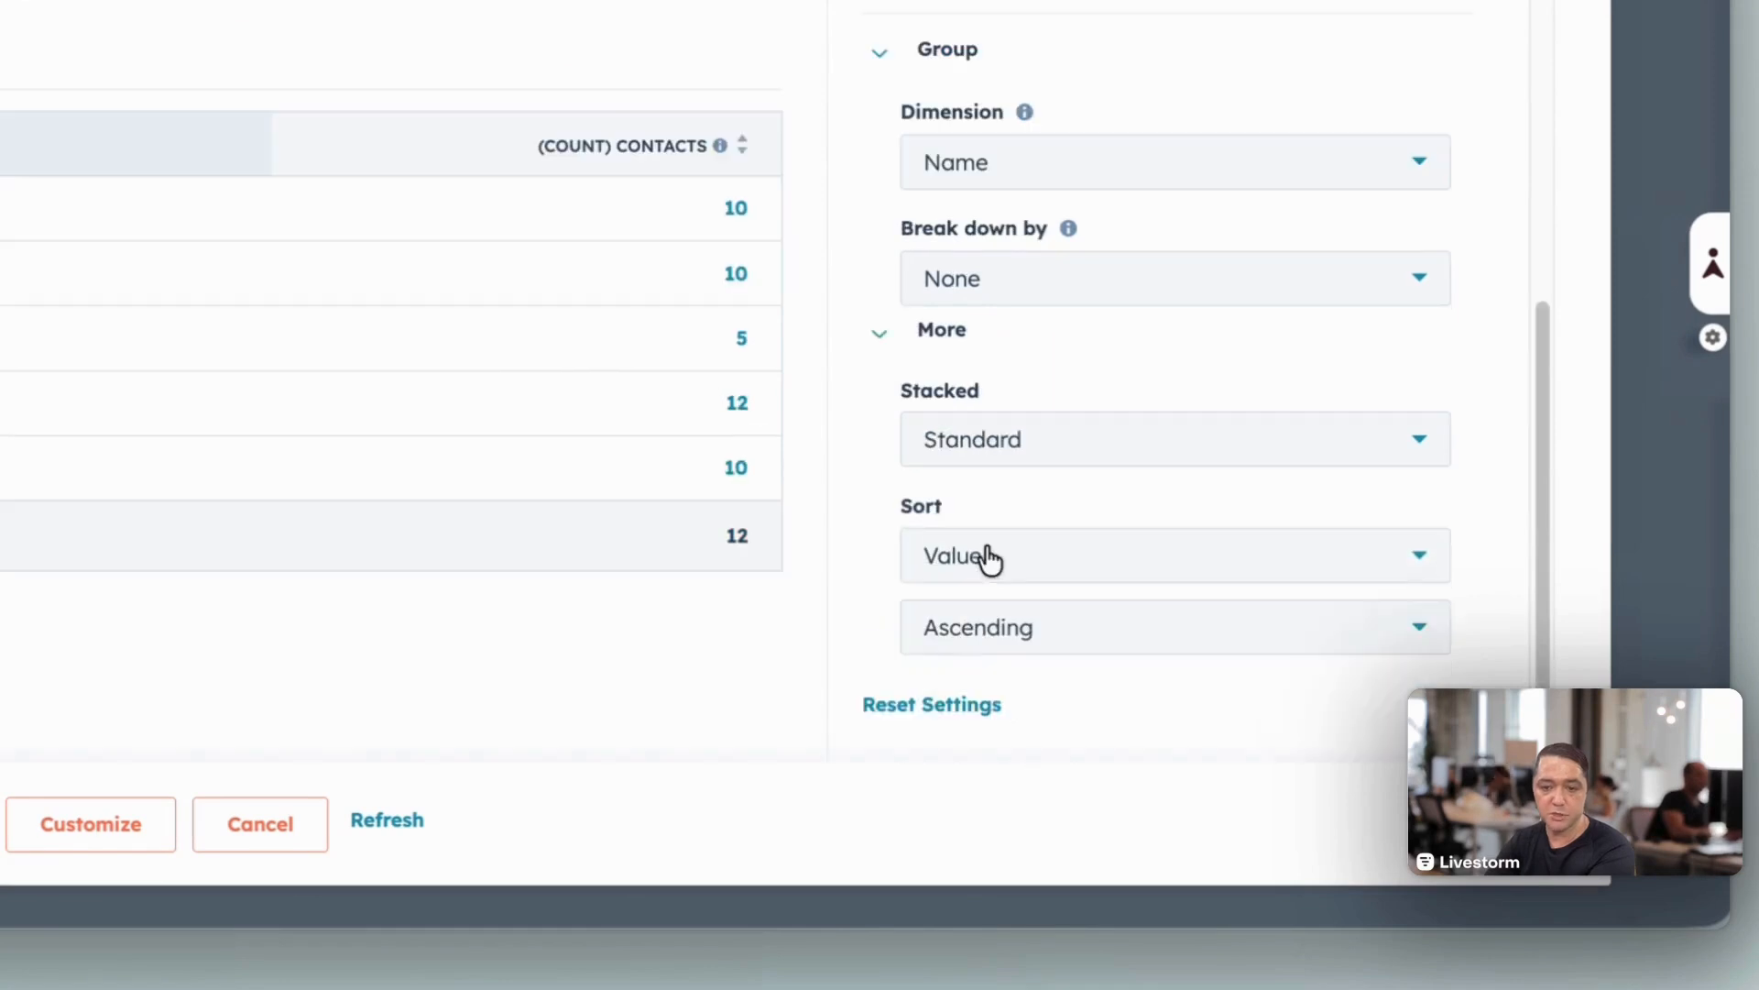
pyautogui.click(987, 557)
pyautogui.click(1020, 687)
pyautogui.click(1015, 699)
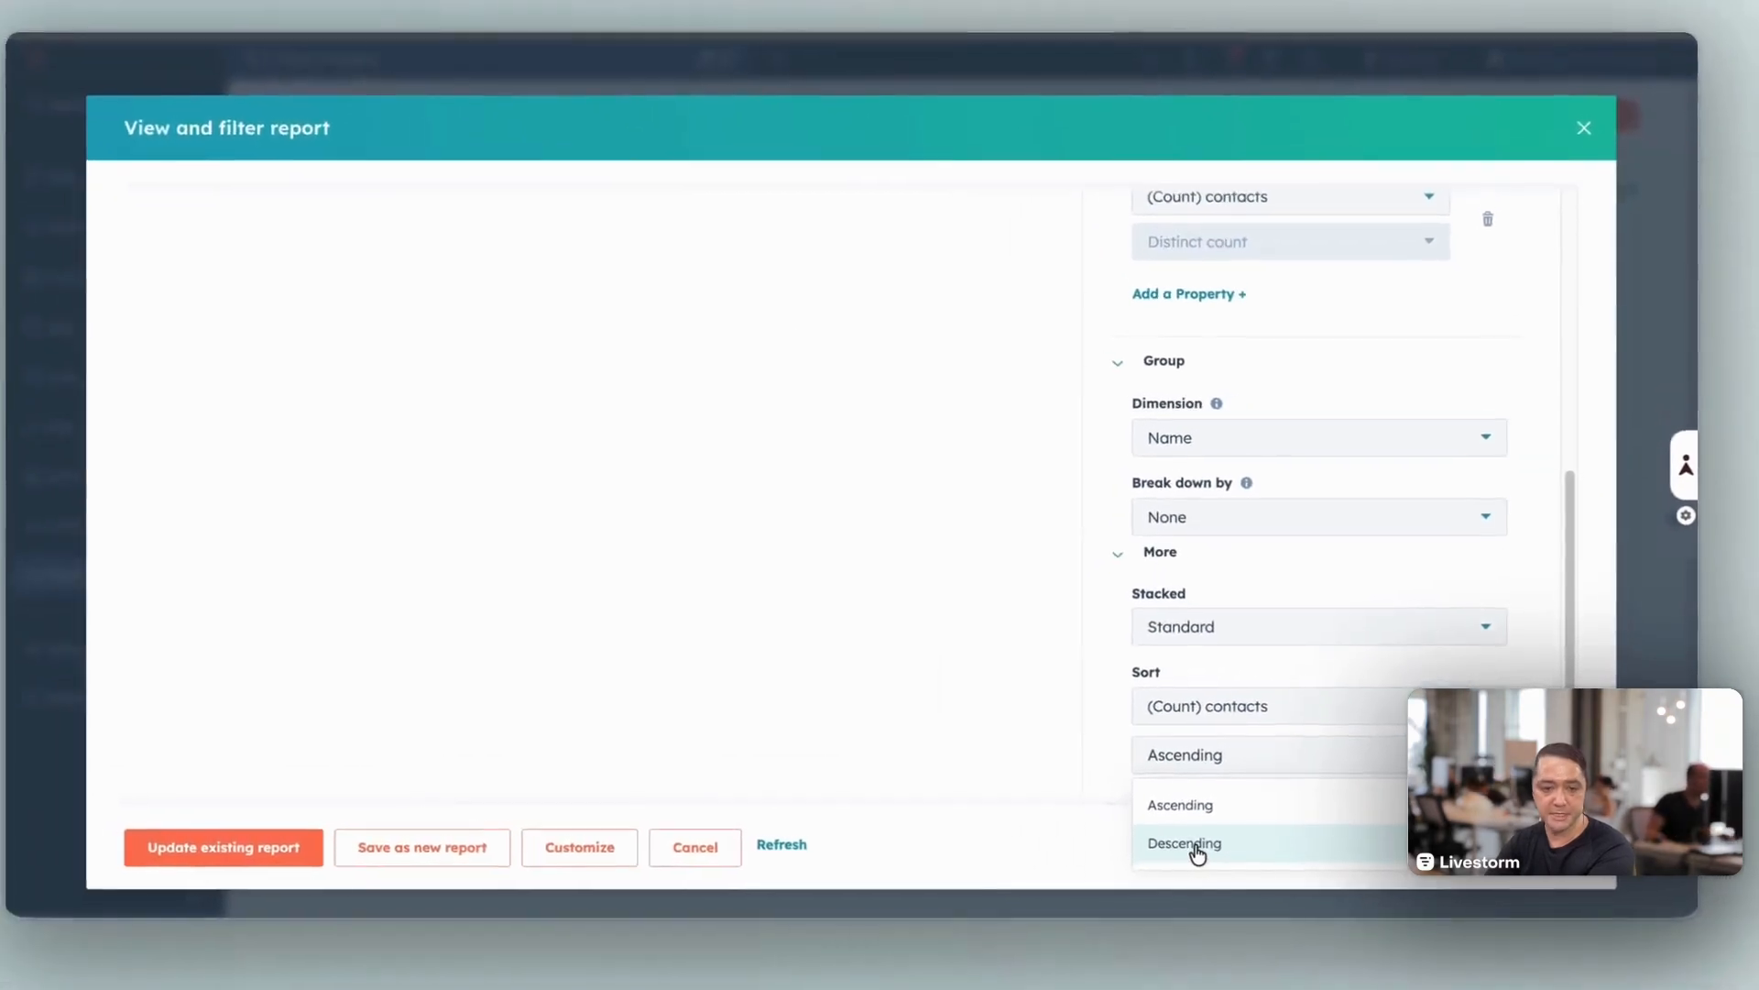
pyautogui.click(998, 822)
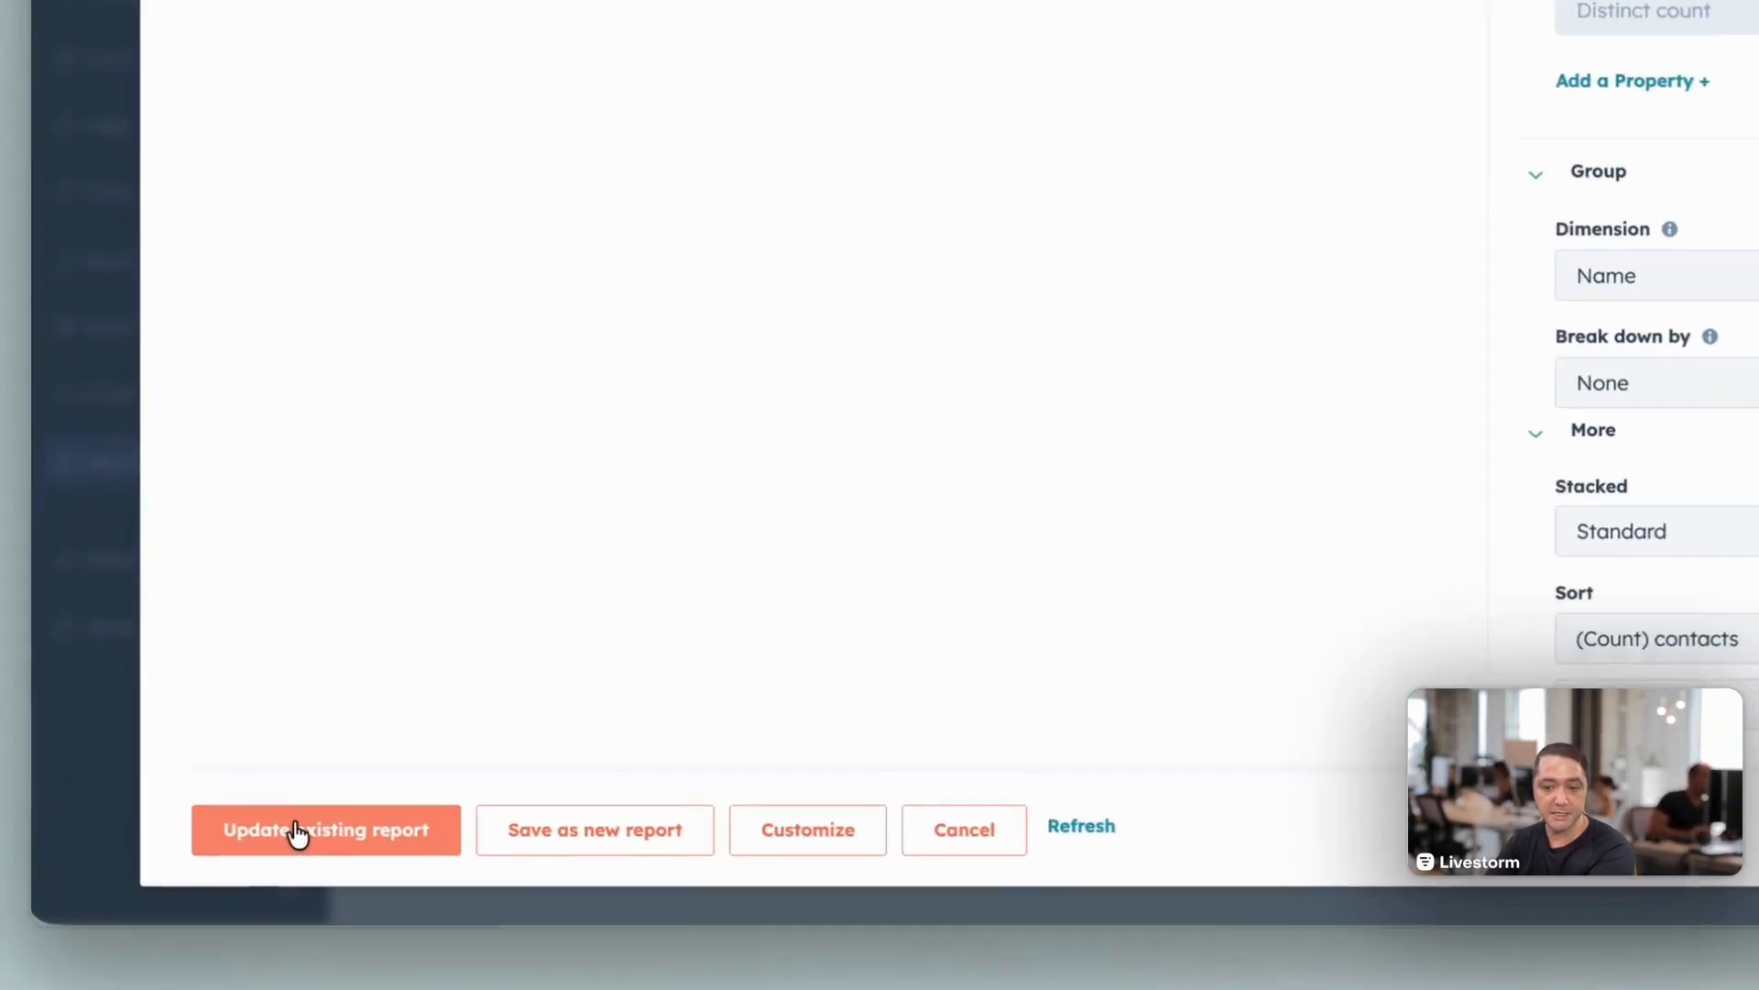
pyautogui.click(298, 832)
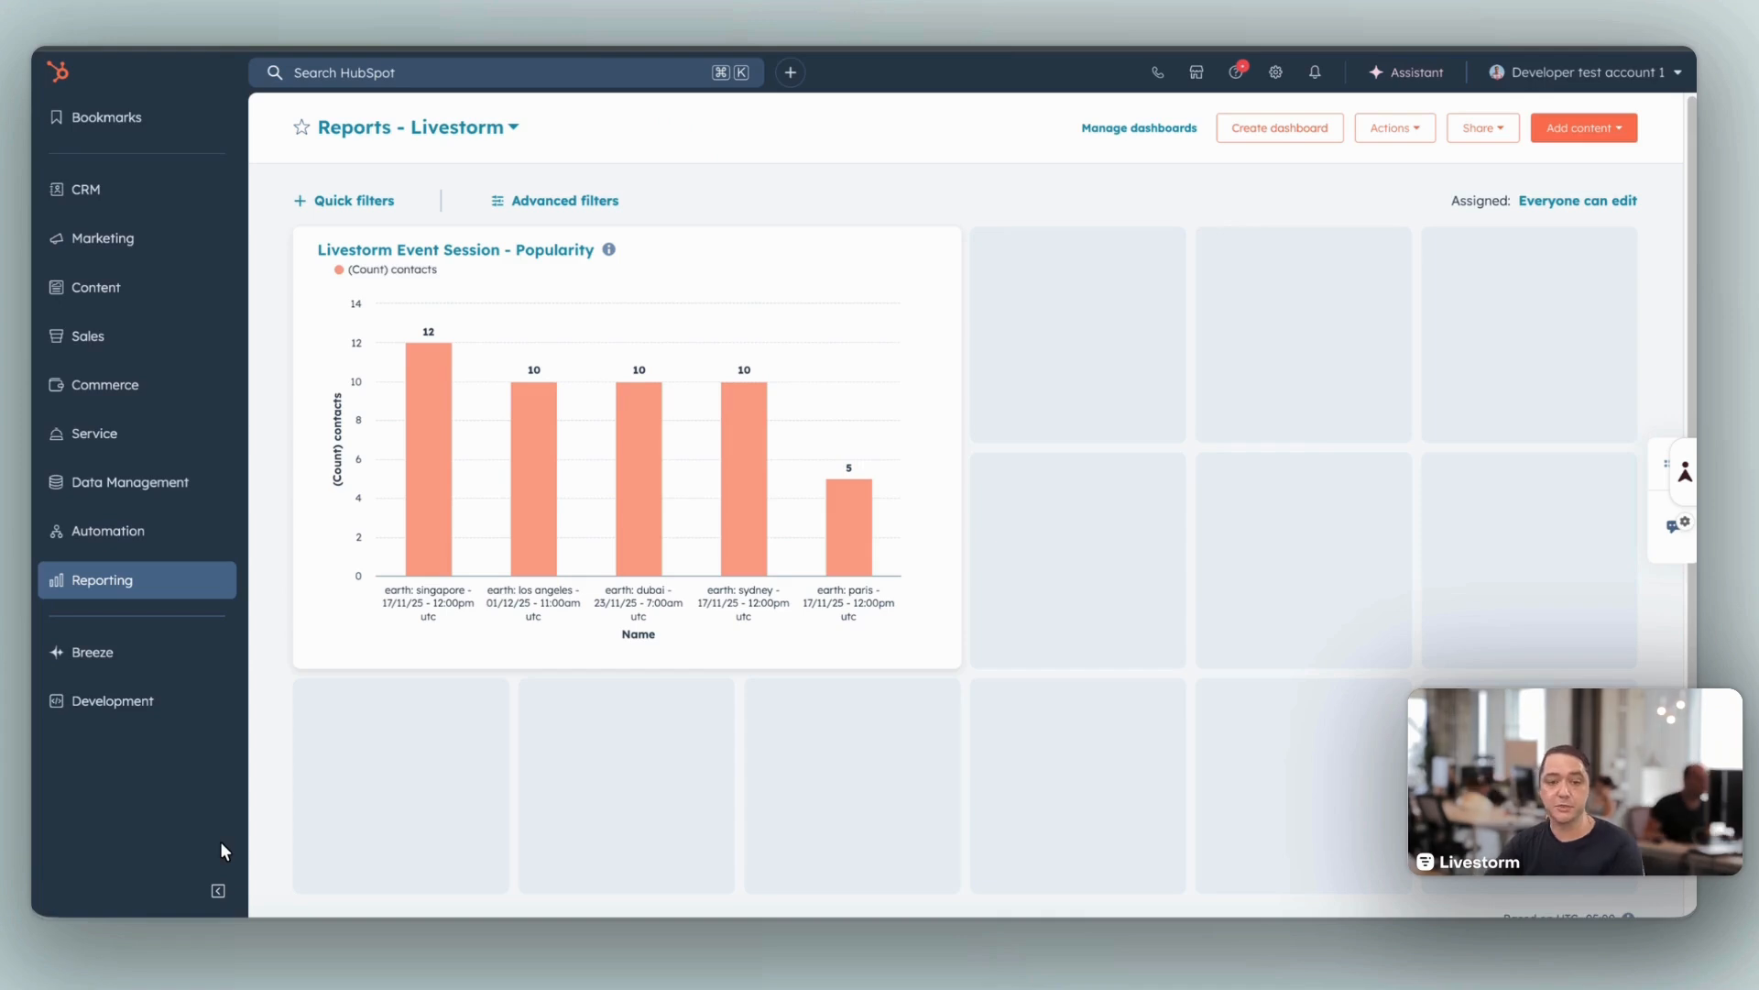
# Step: Open the popularity report from the dashboard and examine its contact counts per event session
pyautogui.click(499, 340)
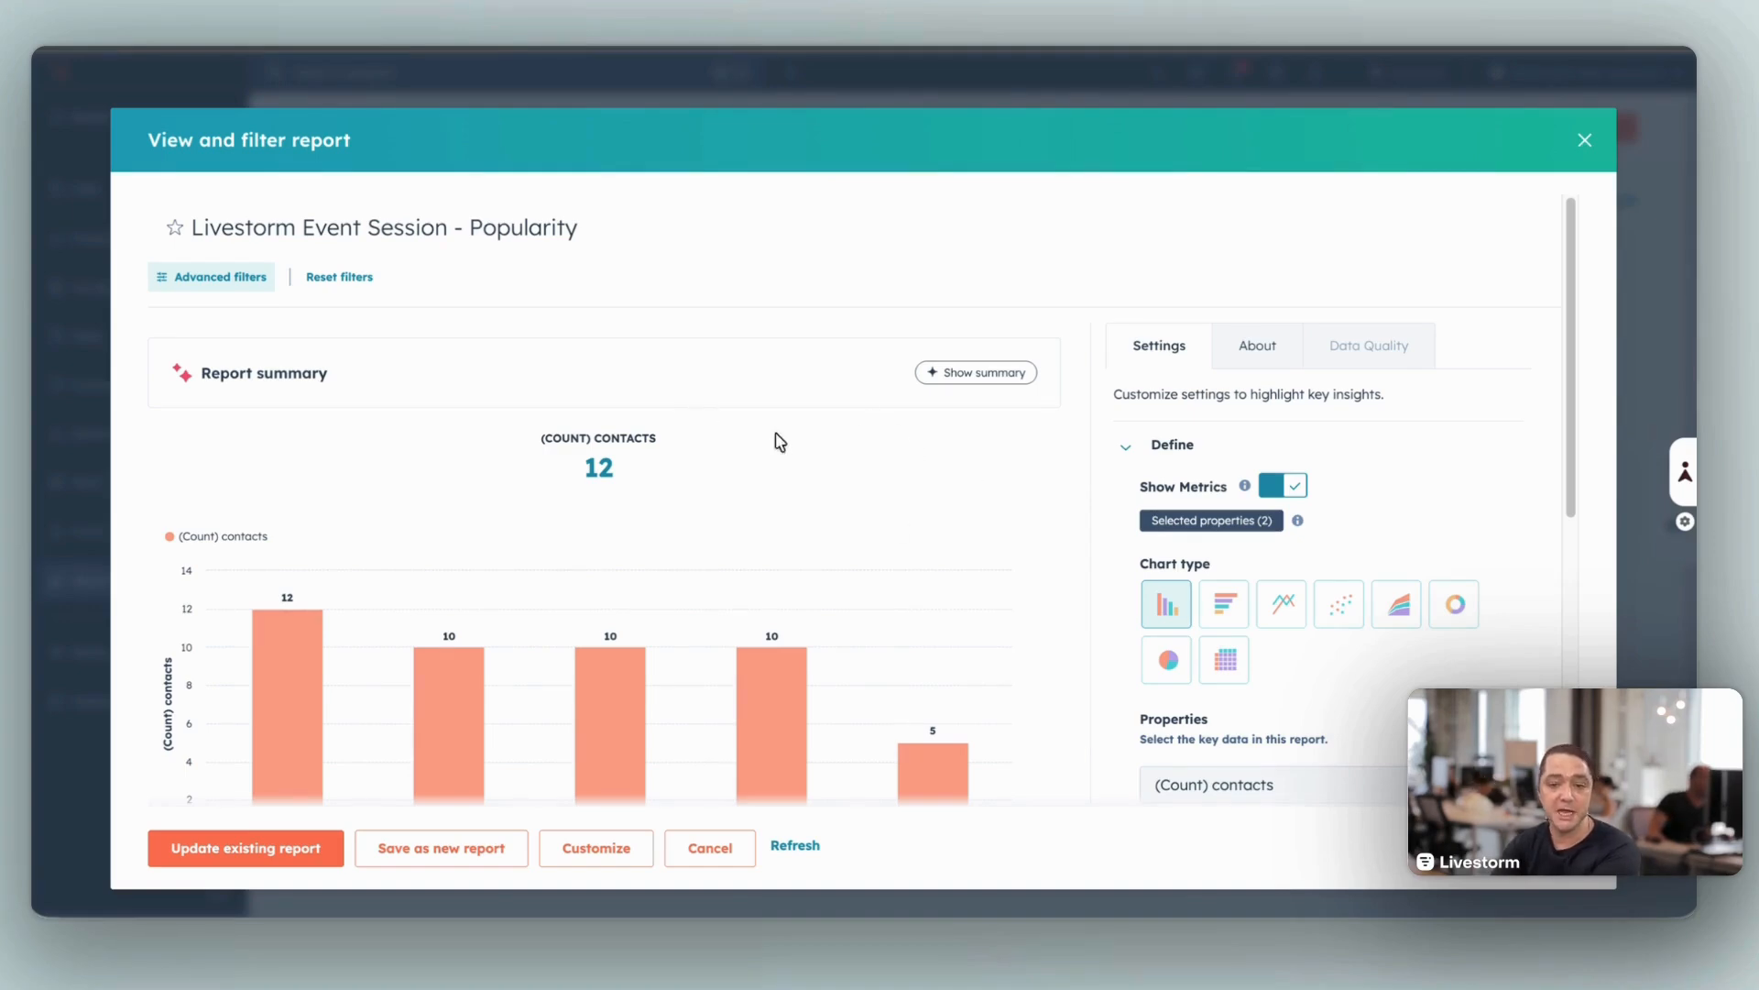
pyautogui.scroll(-2, 902, 591)
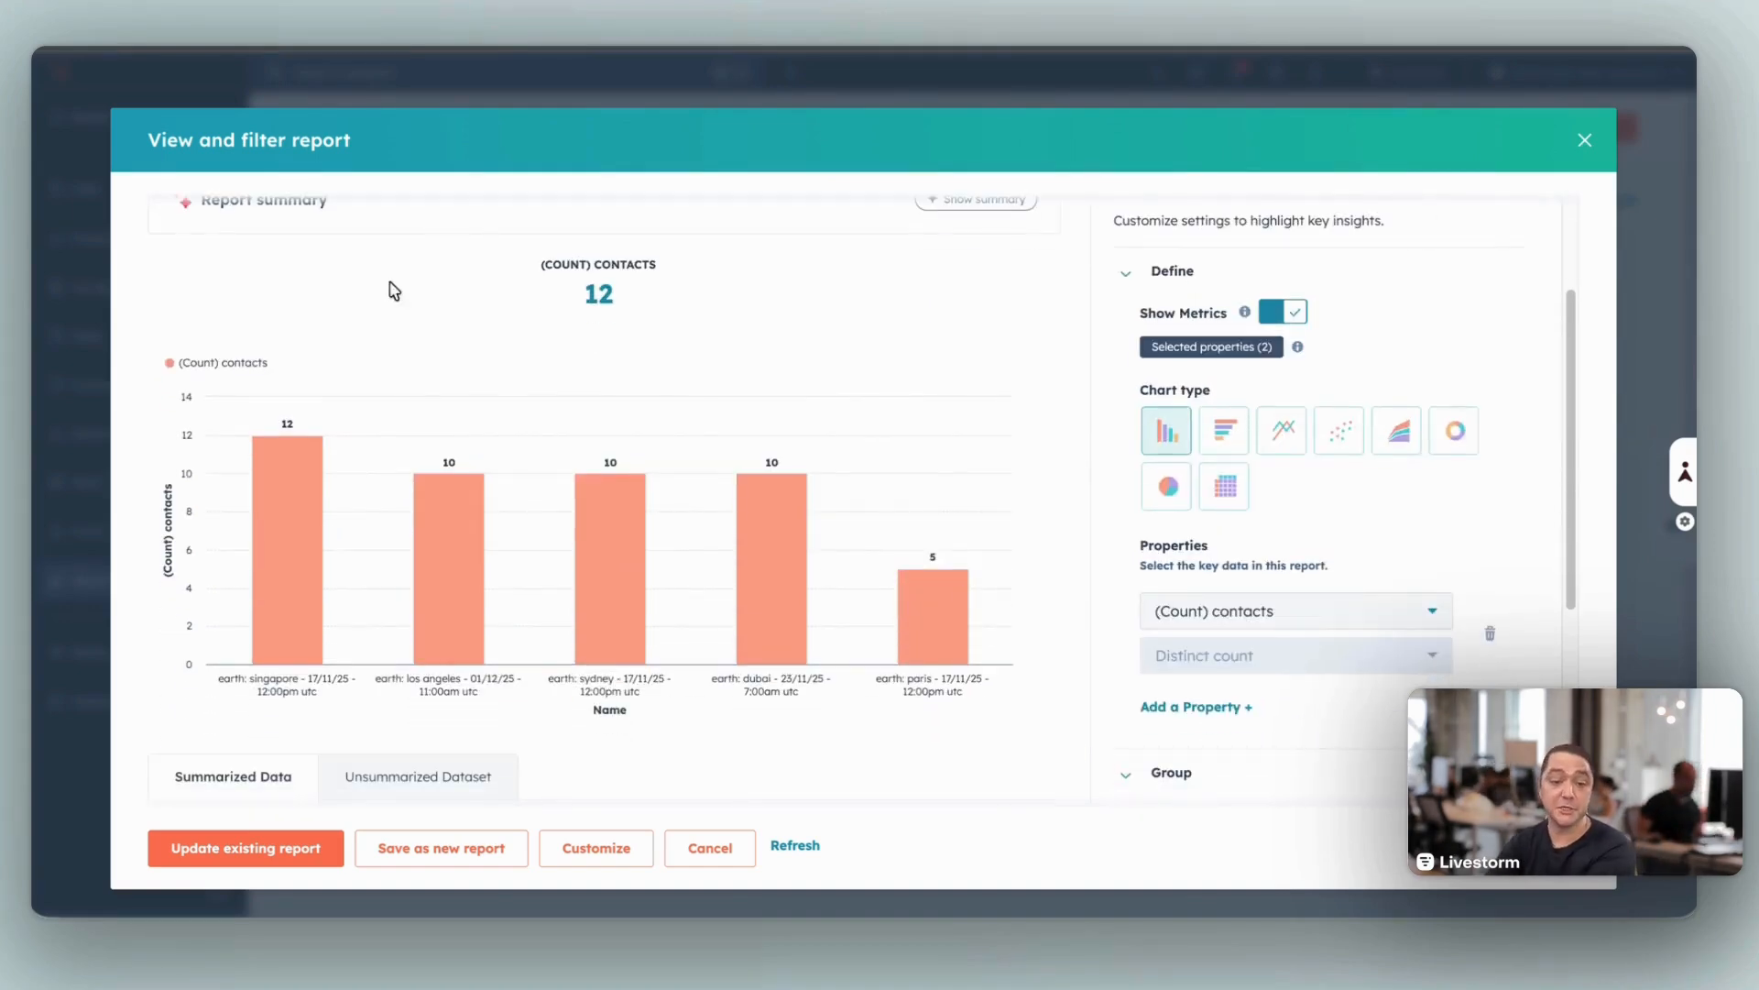
pyautogui.click(285, 515)
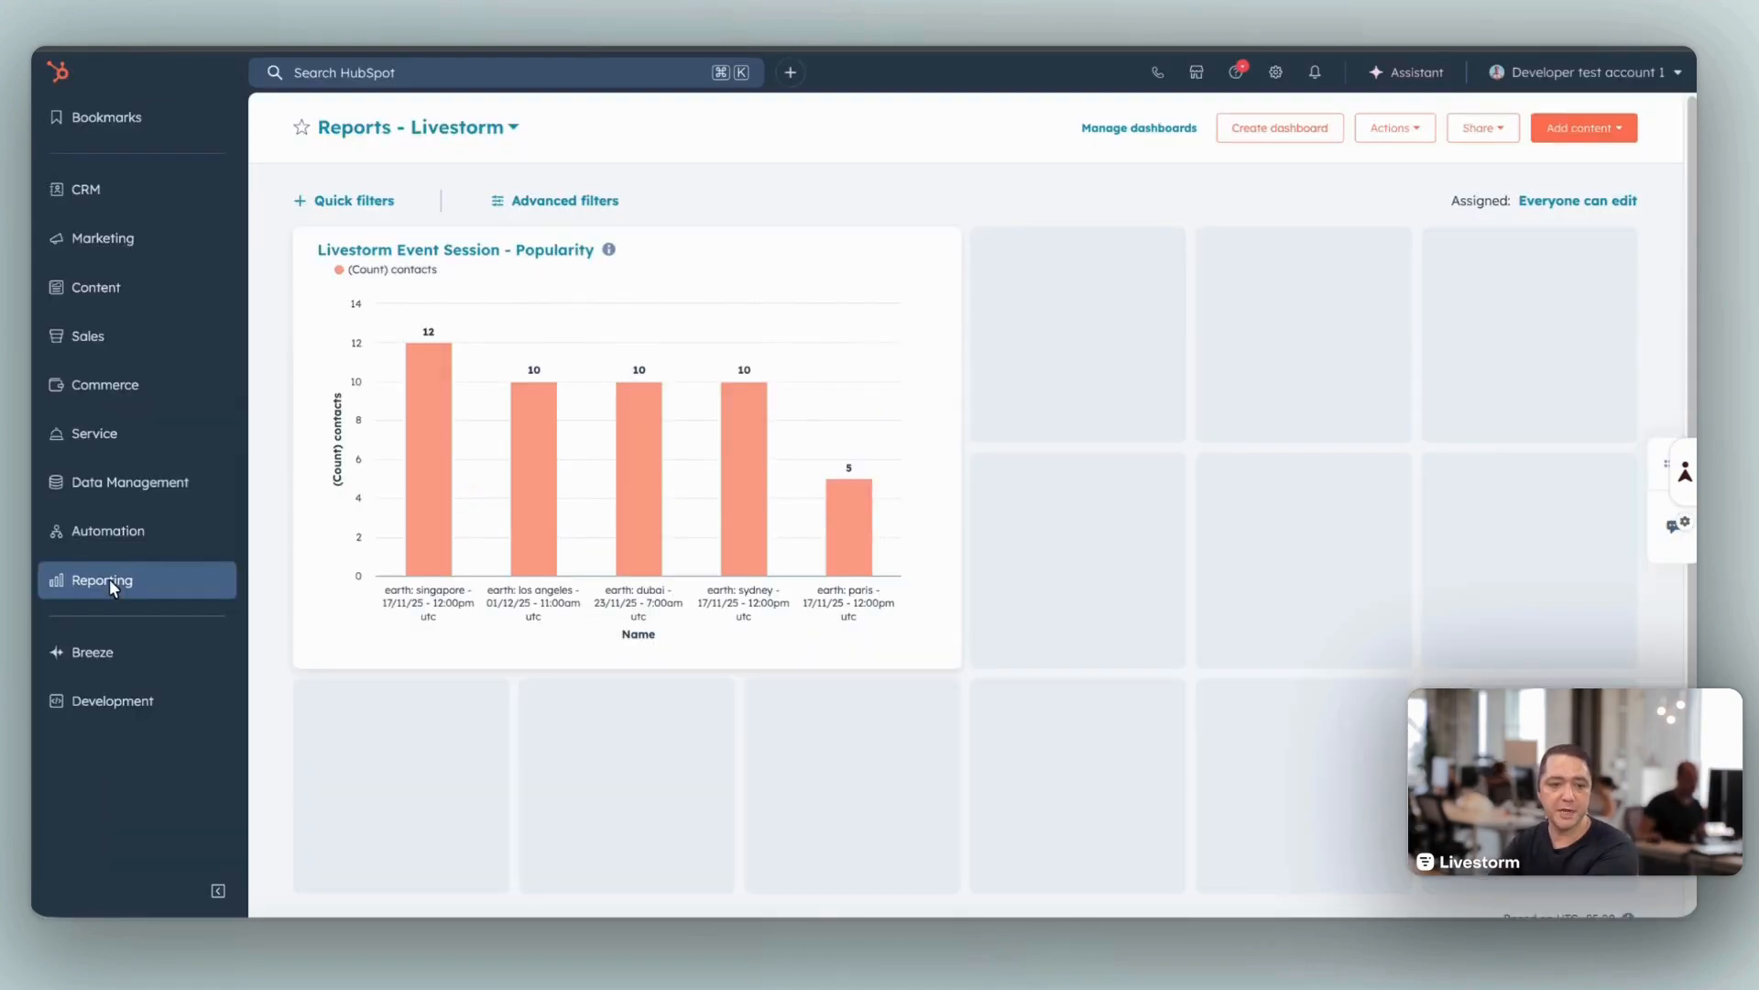
# Step: Create another report with Contacts as the primary data source and Marketing events as an additional source
pyautogui.moveTo(109, 581)
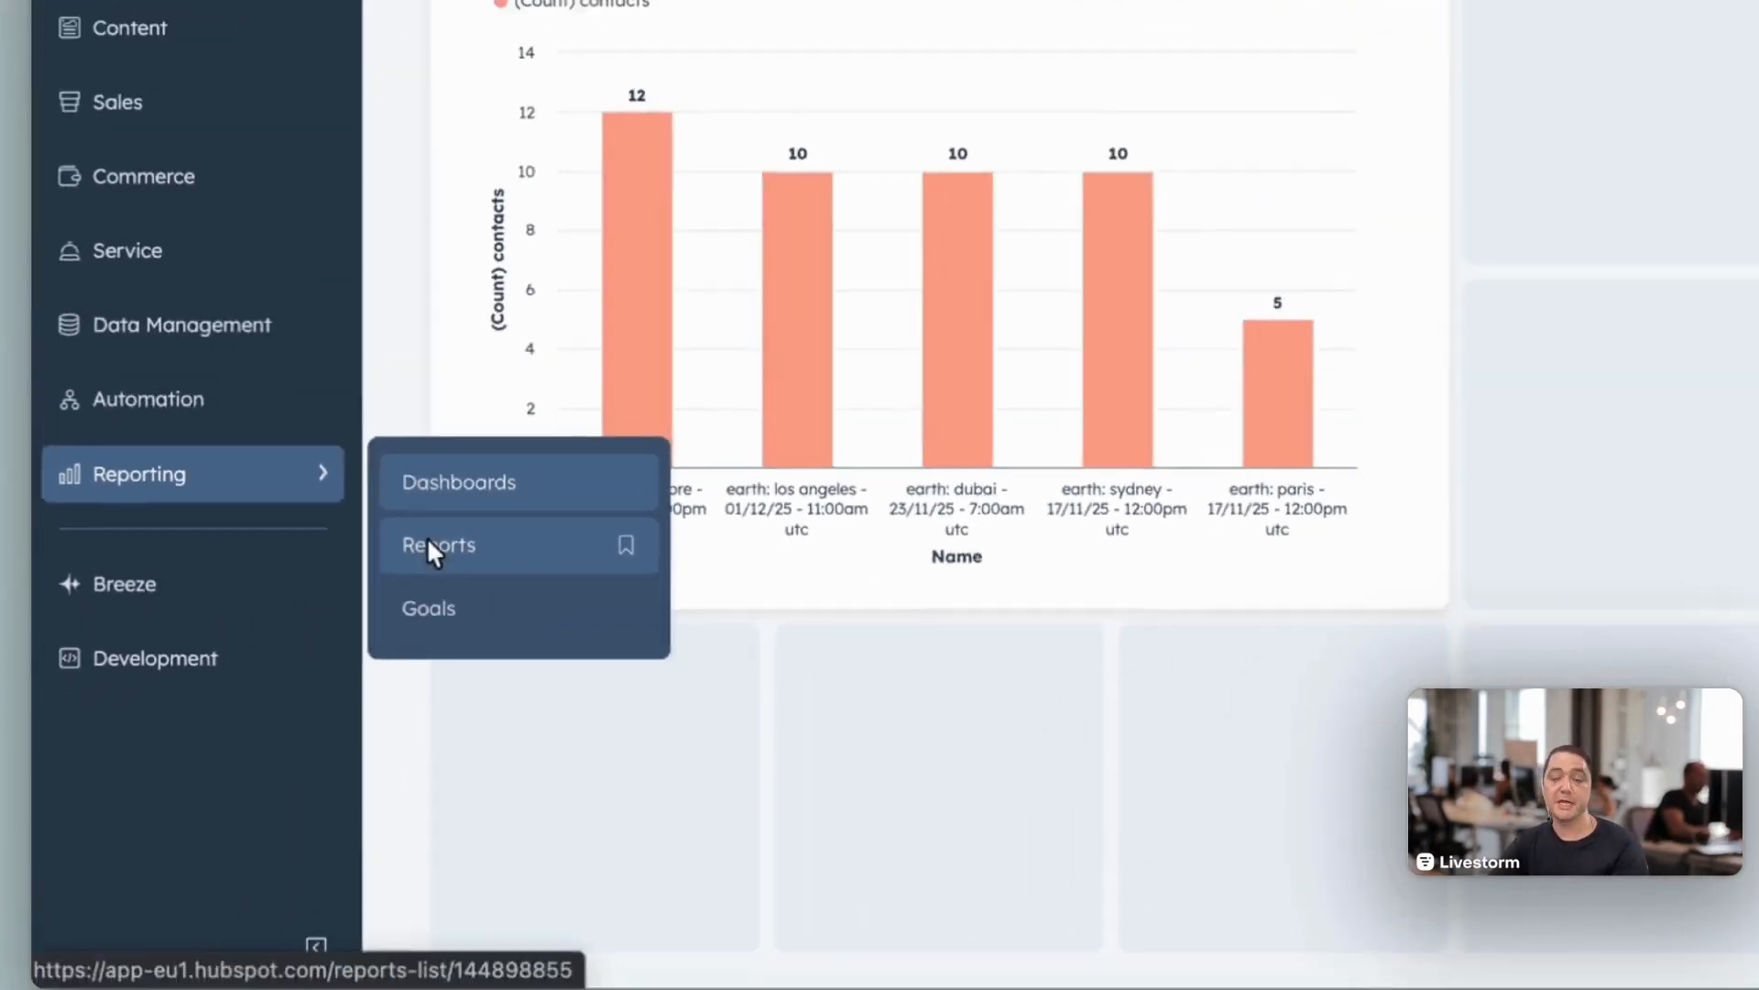
pyautogui.click(516, 504)
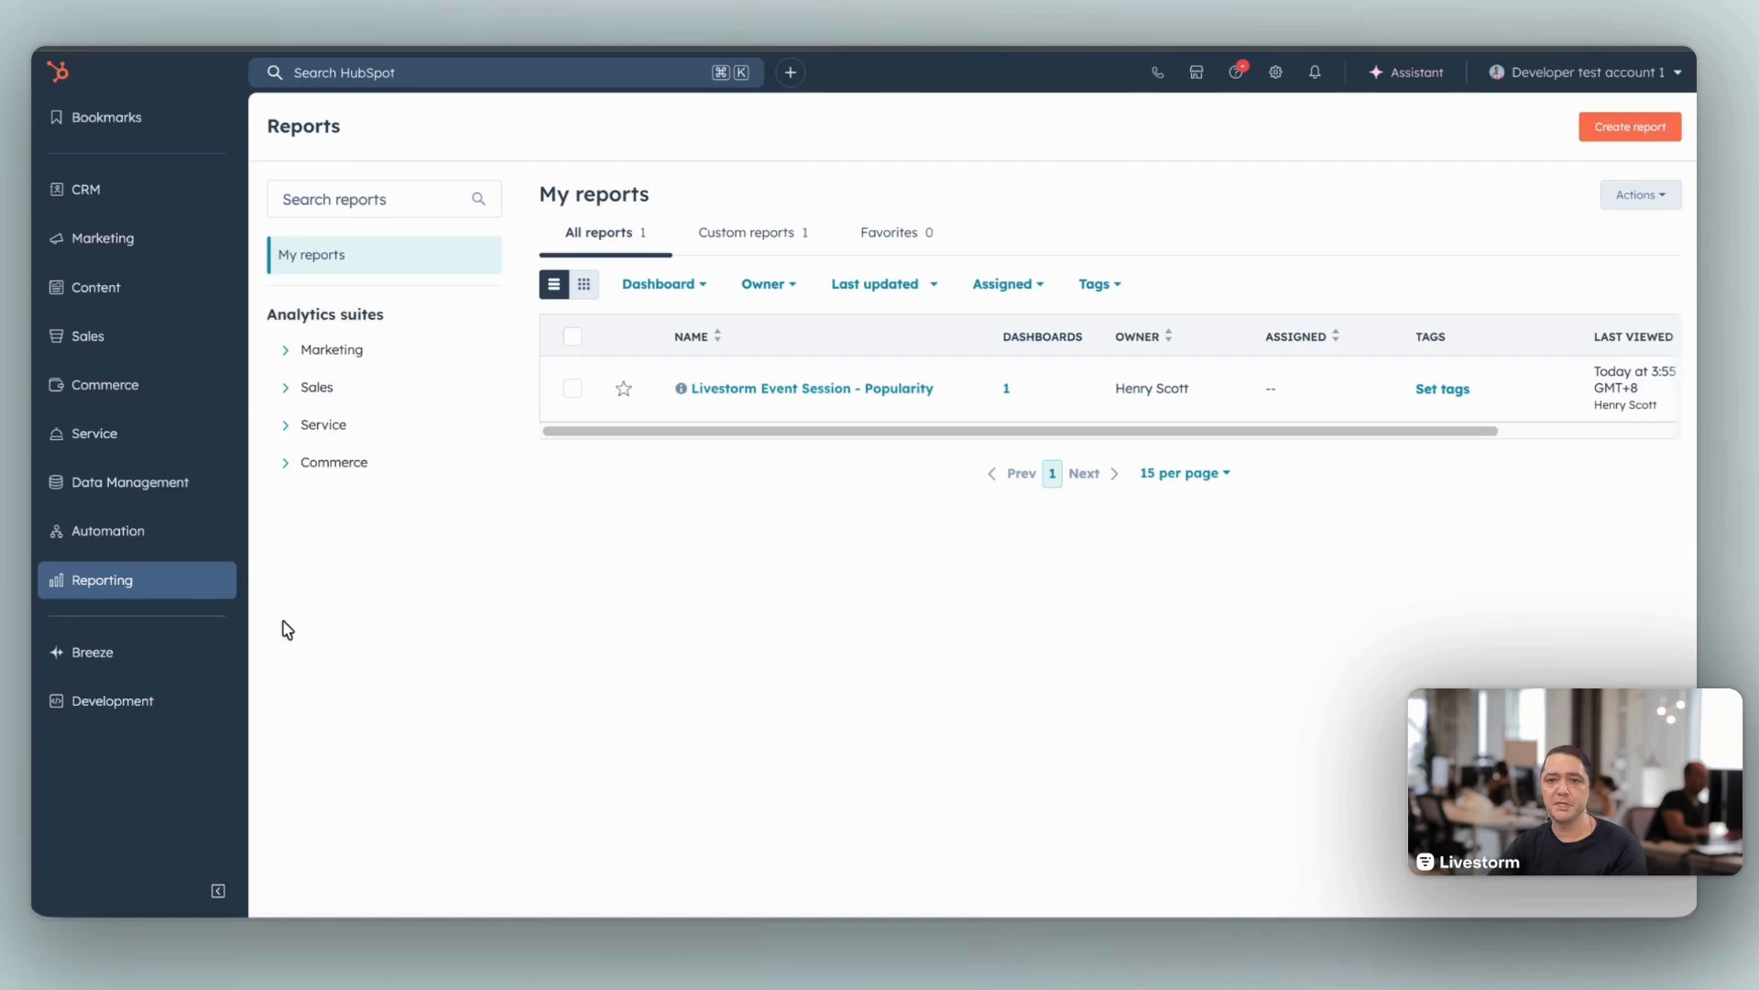
pyautogui.click(1614, 133)
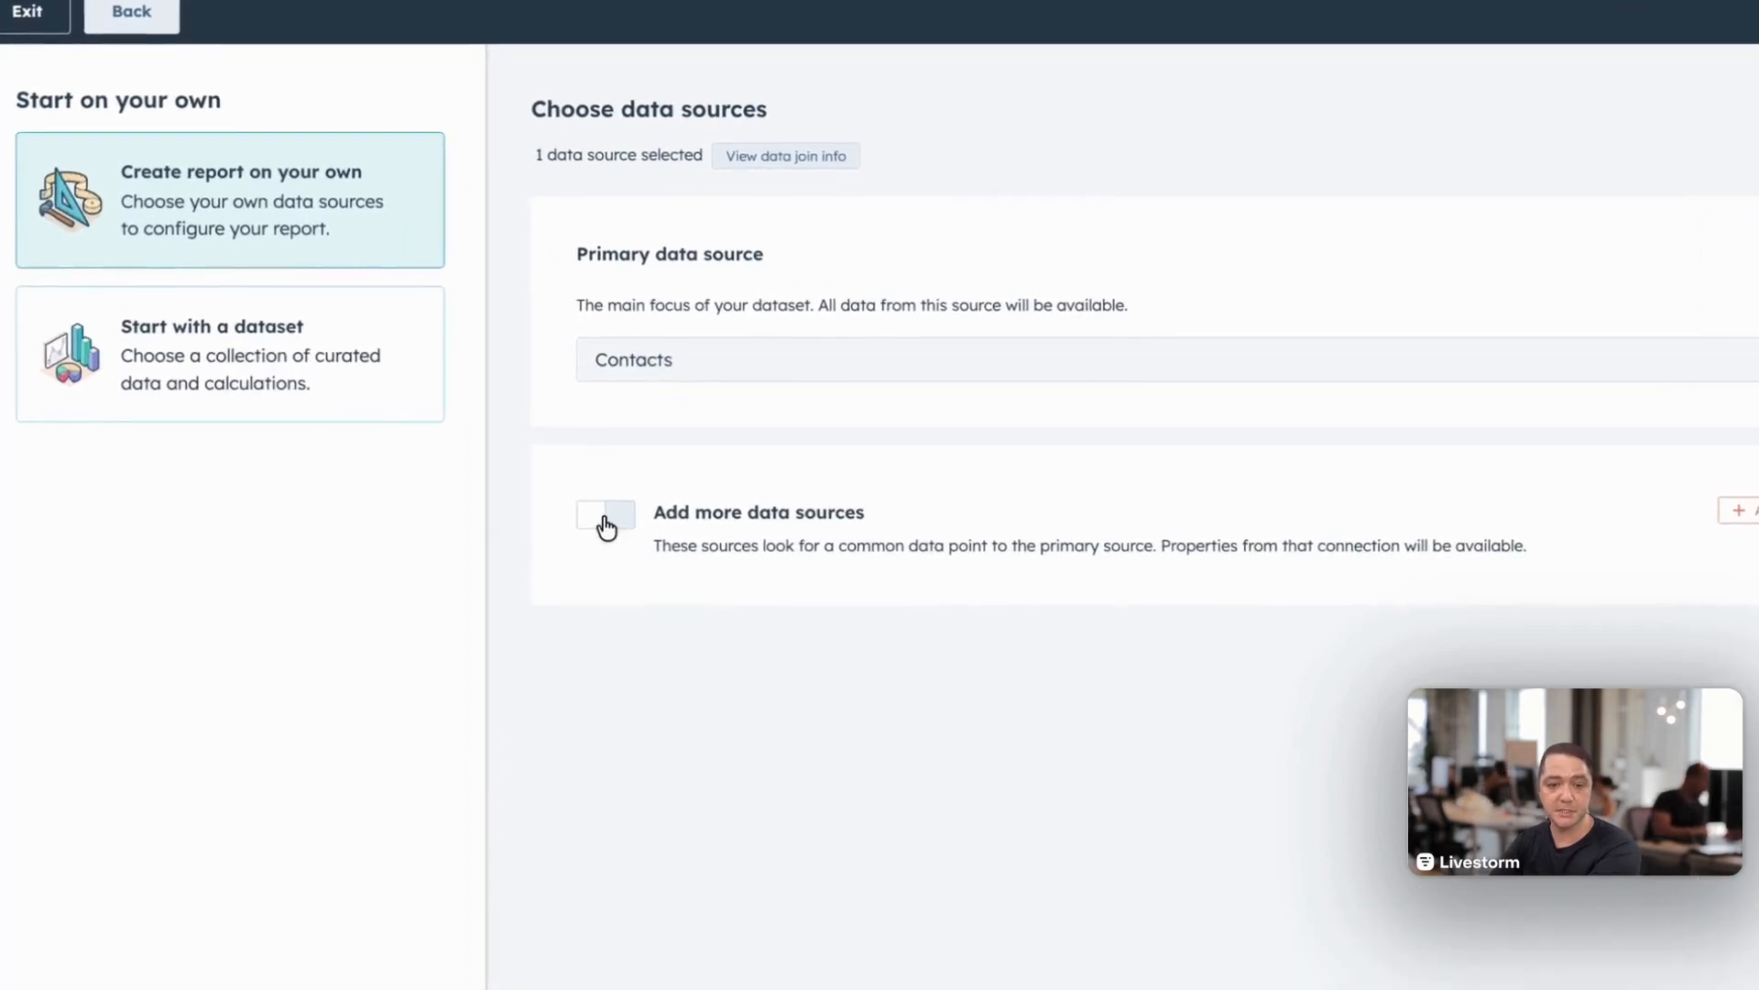
pyautogui.click(642, 504)
pyautogui.scroll(-5, 1054, 747)
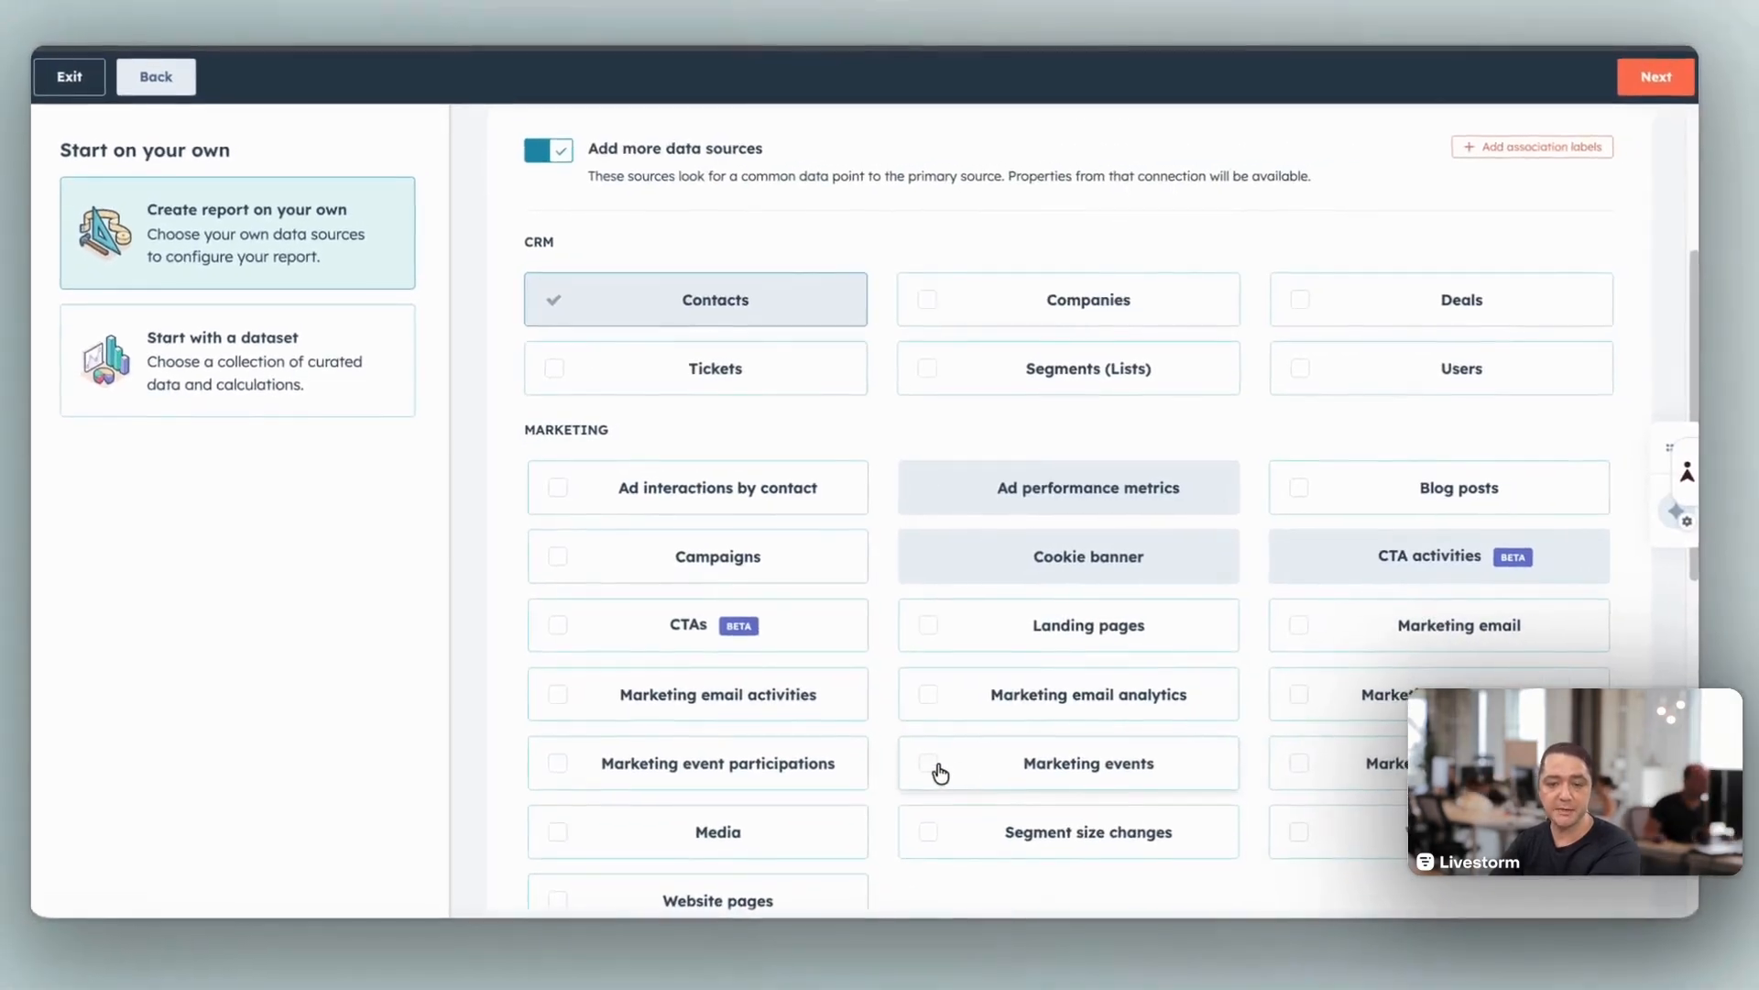
pyautogui.click(940, 772)
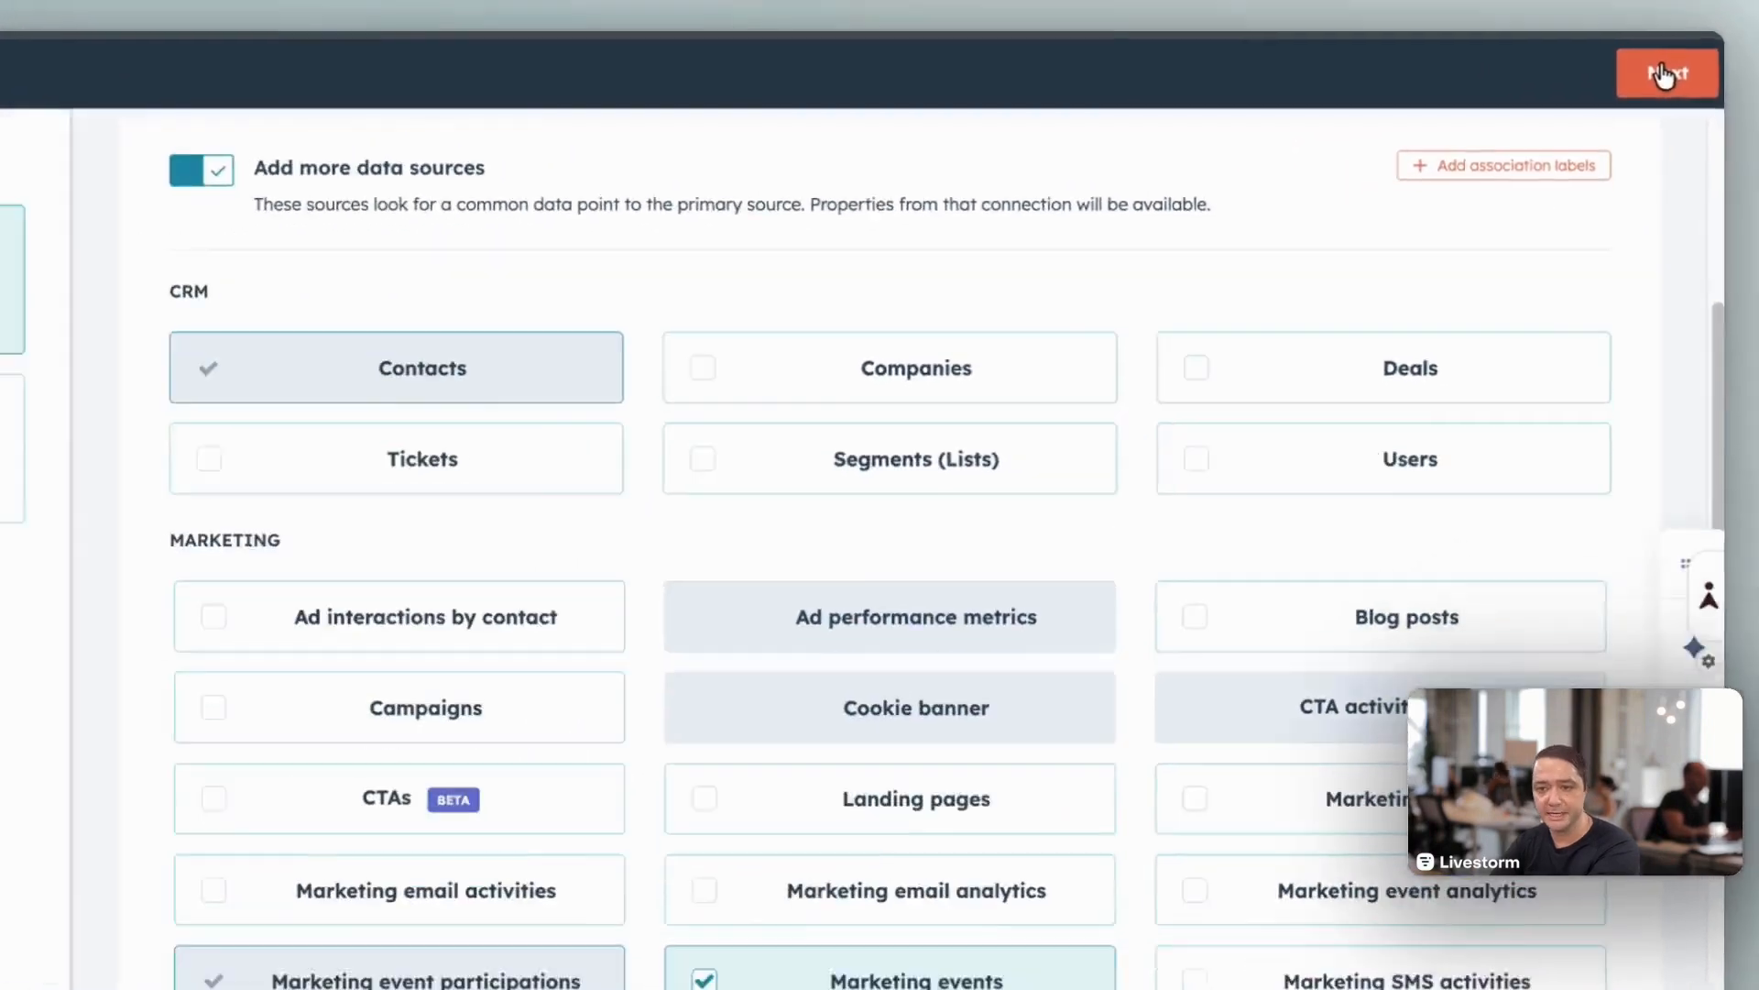
pyautogui.click(1672, 71)
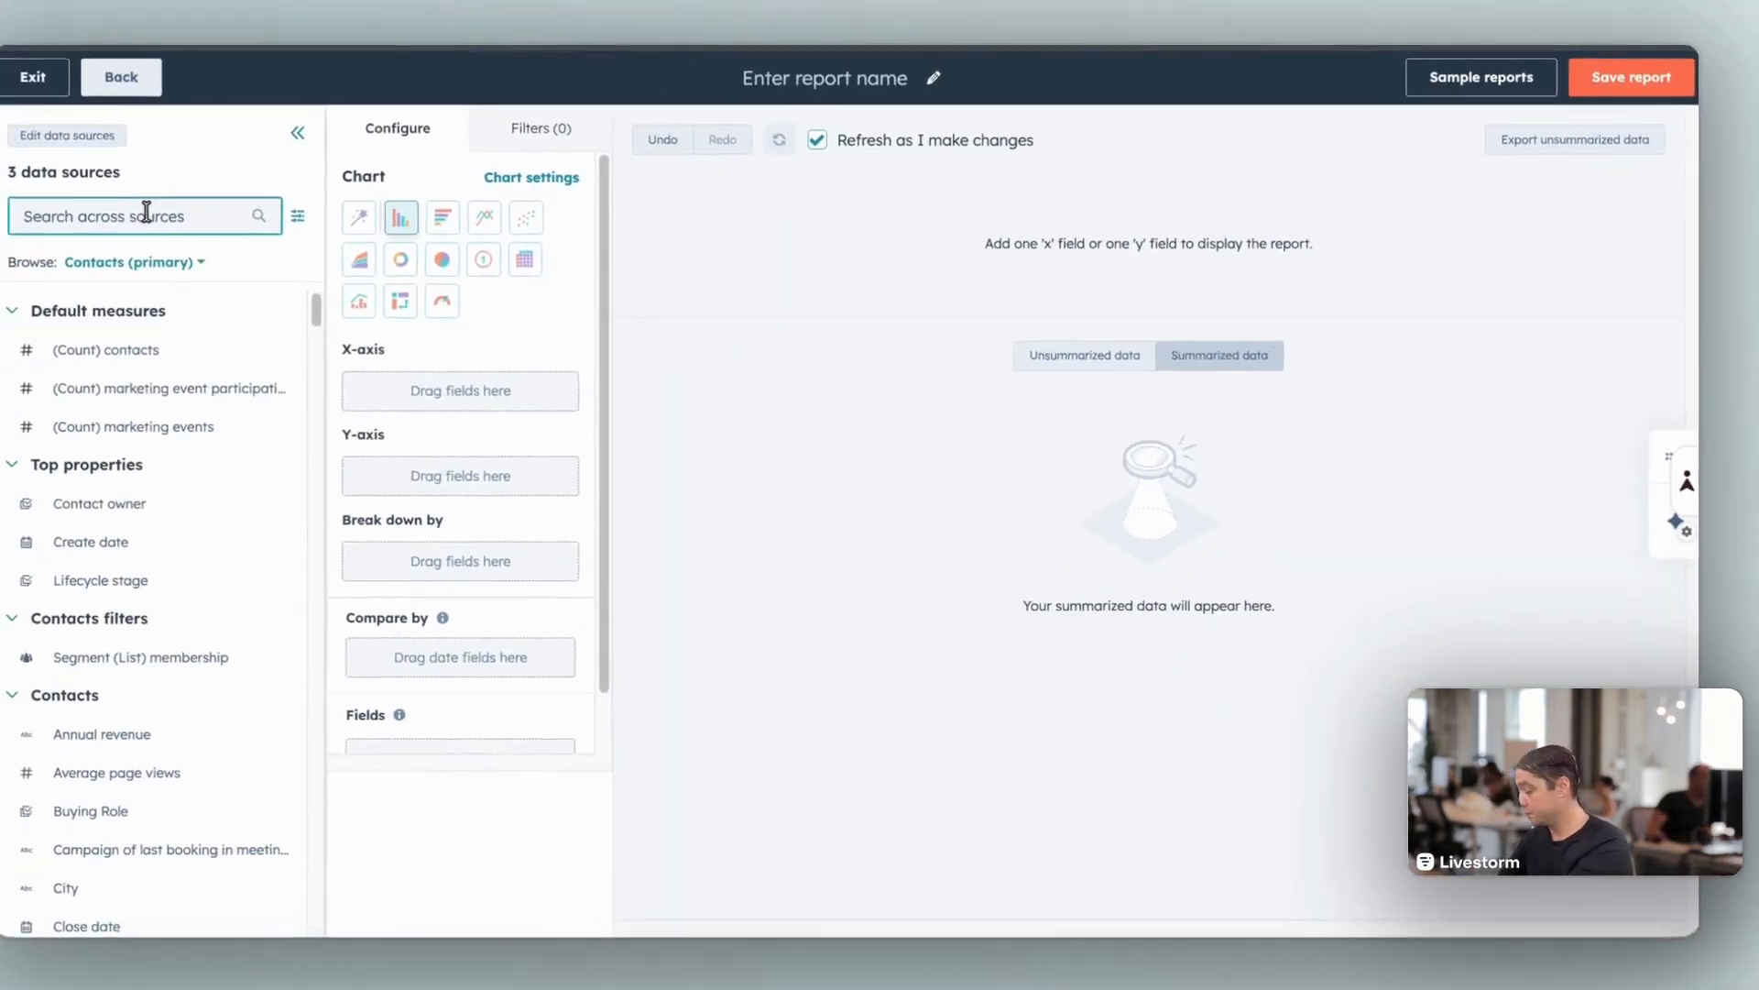
# Step: Search the data sources for "marketing event name" and assign the marketing events Name field to the X-axis
pyautogui.click(263, 212)
pyautogui.write('marketing event name')
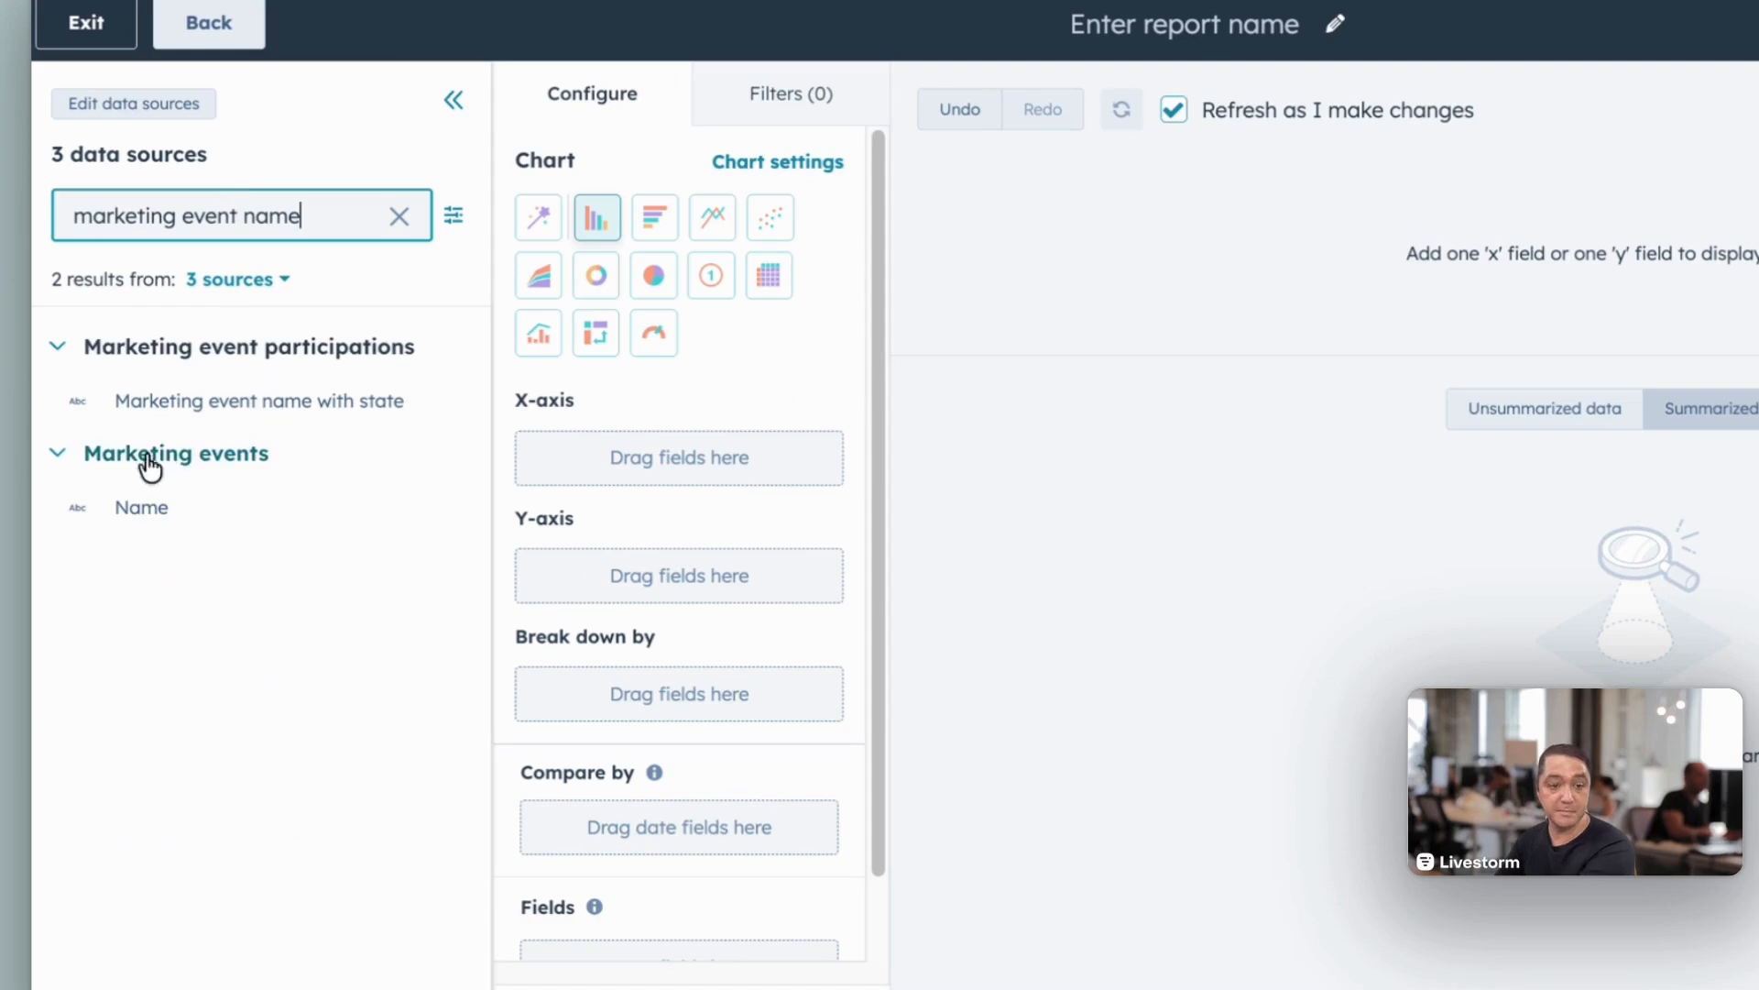
pyautogui.moveTo(138, 510); pyautogui.dragTo(584, 466)
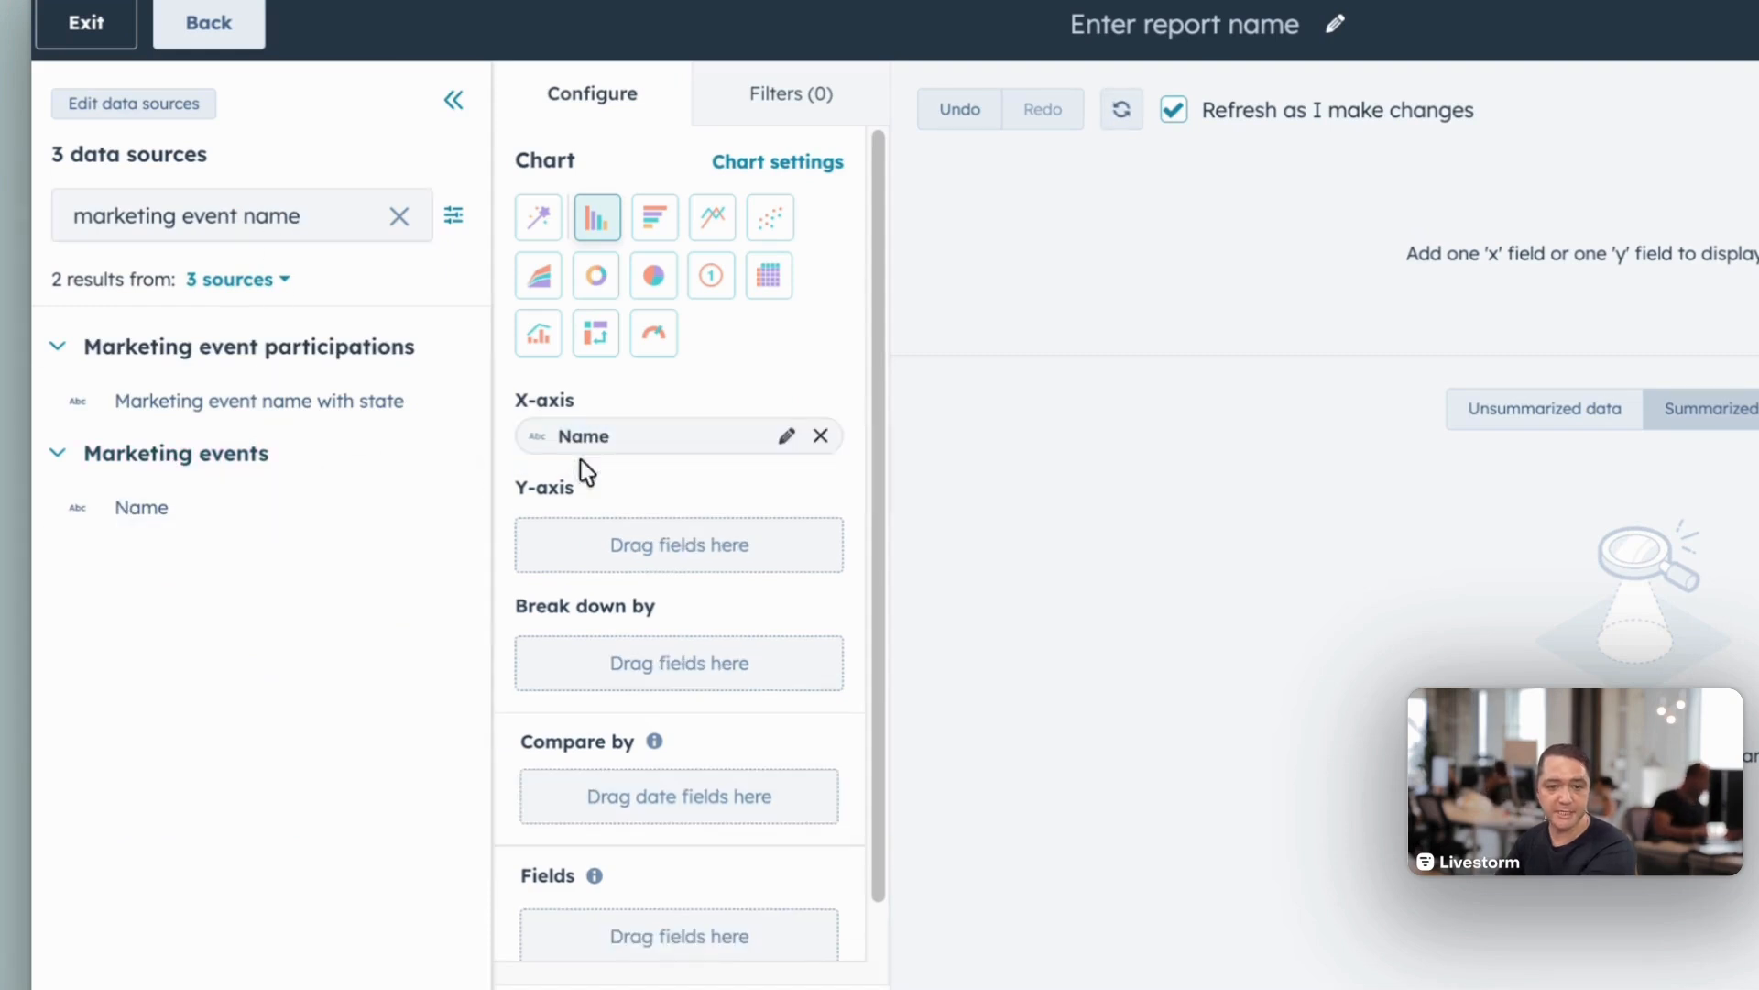
# Step: Search the data sources for "count" and assign the (Count) contacts measure to the Y-axis
pyautogui.tripleClick(233, 217)
pyautogui.write('count')
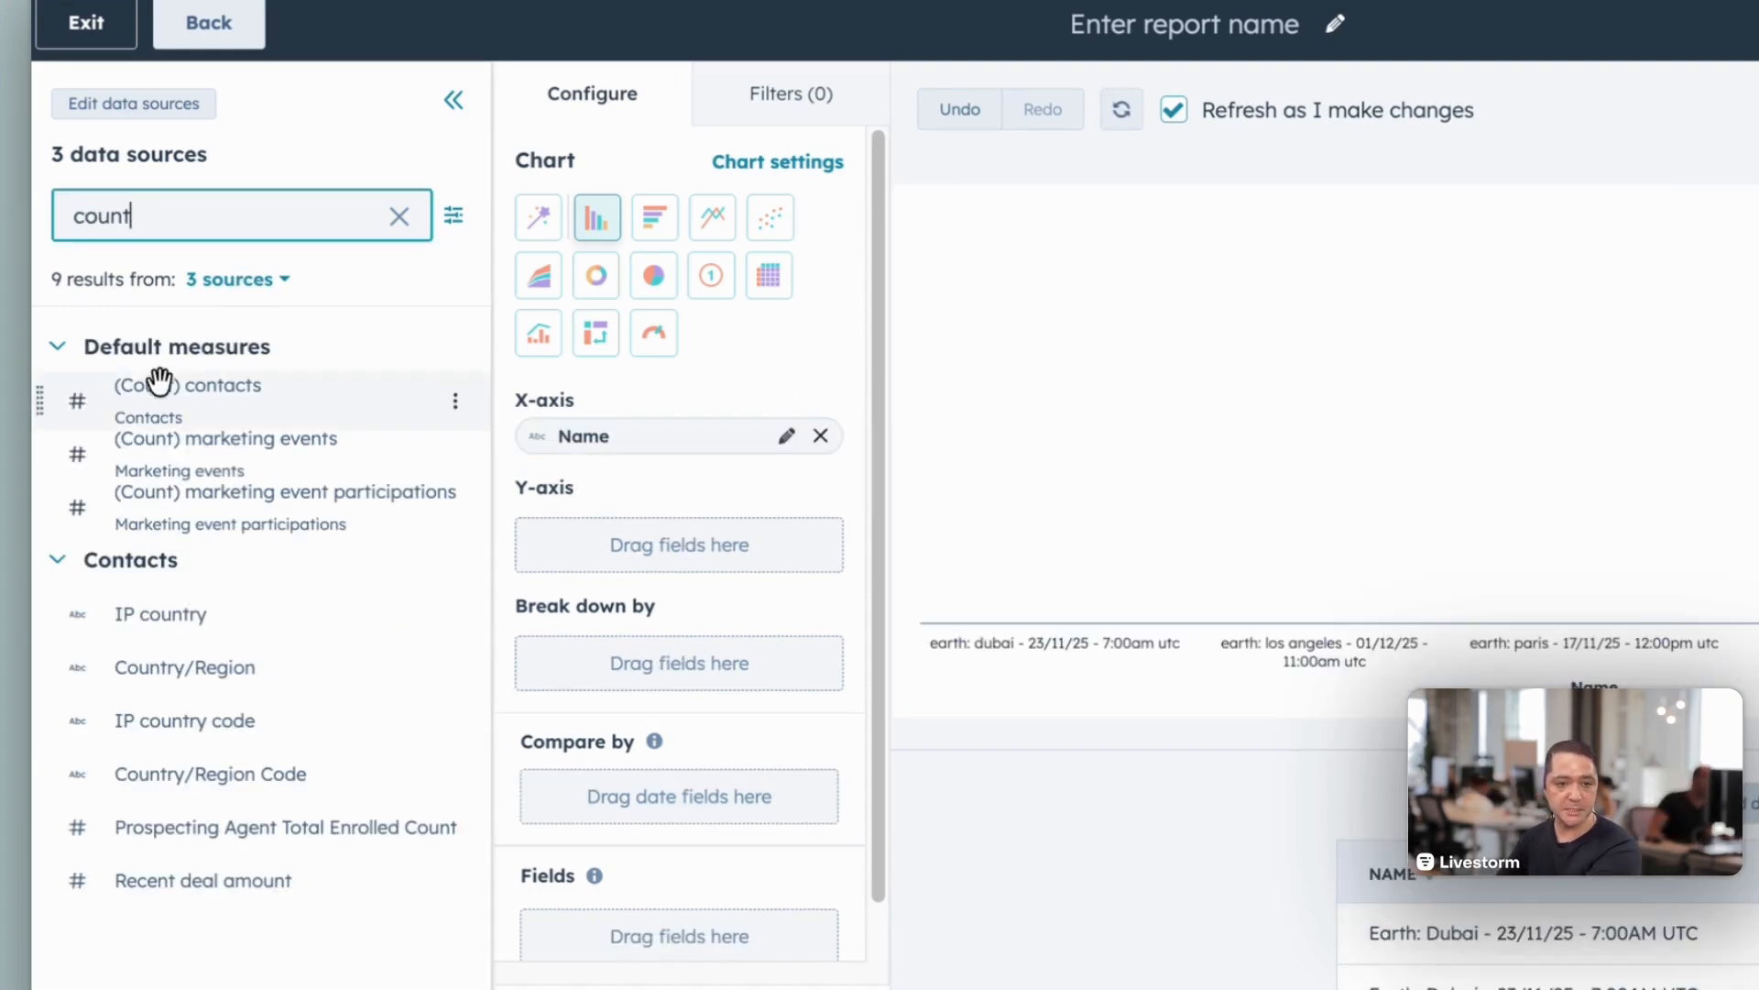
pyautogui.moveTo(149, 383); pyautogui.dragTo(636, 561)
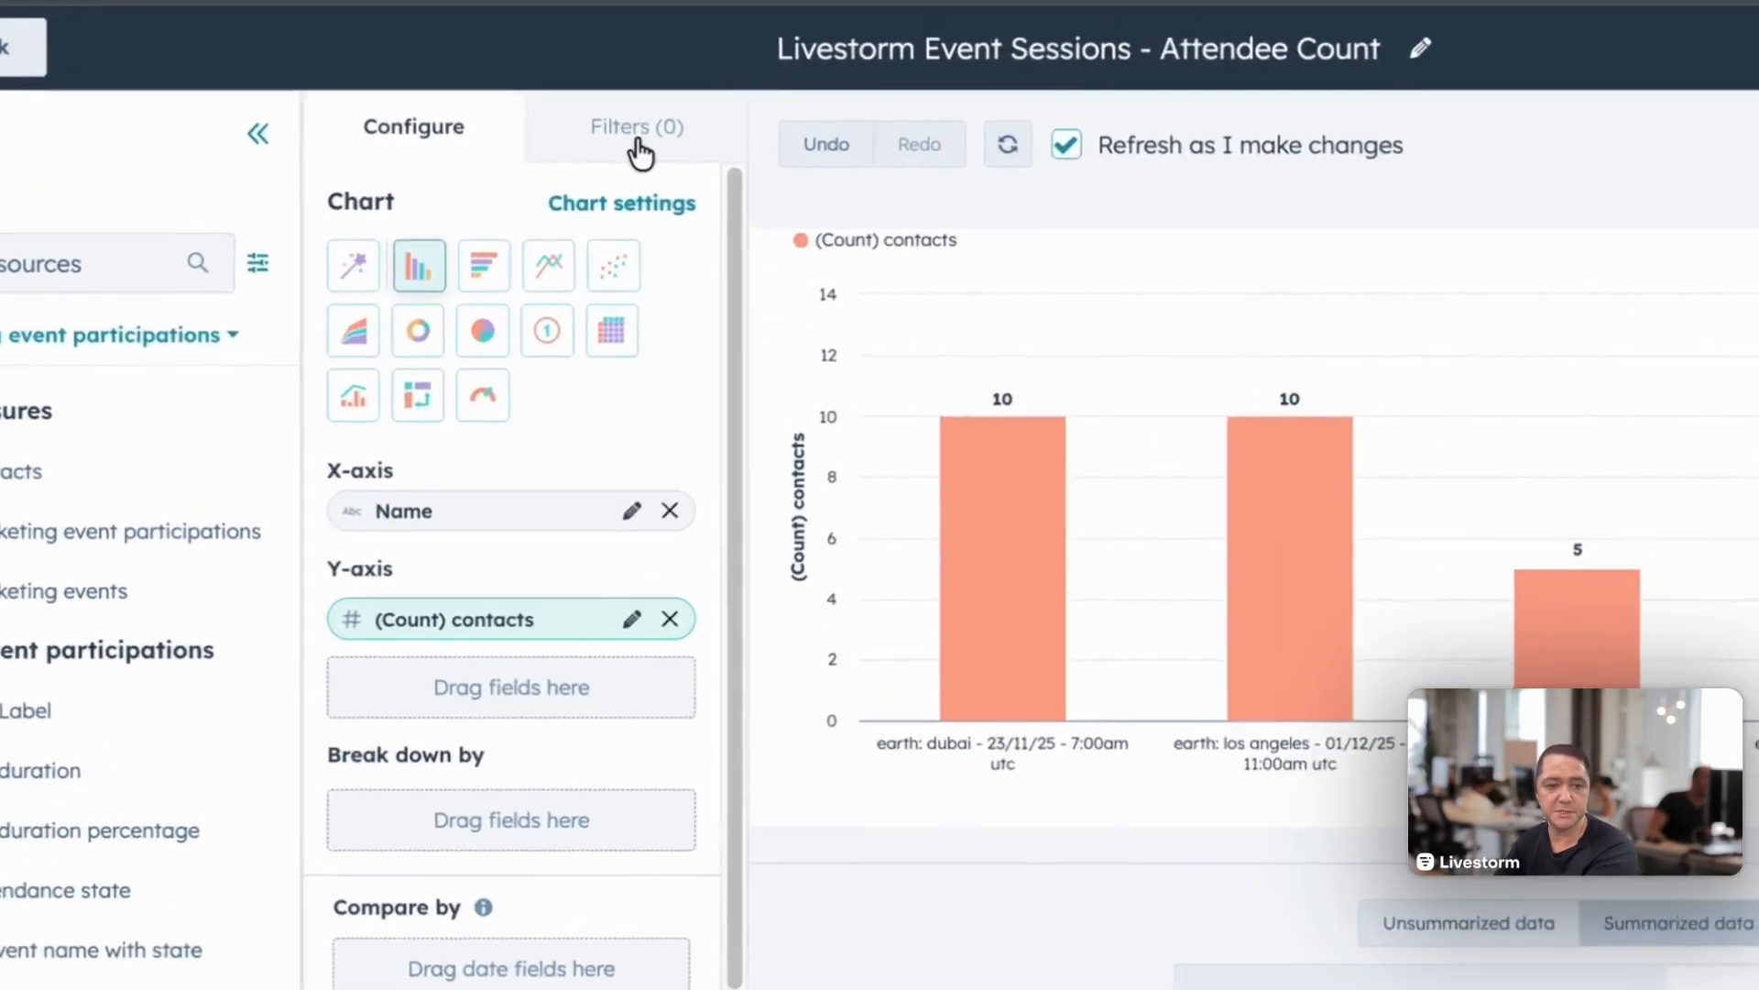
# Step: Filter the report to participations whose Contact attendance state has ever contained exactly ATTENDED
pyautogui.click(568, 137)
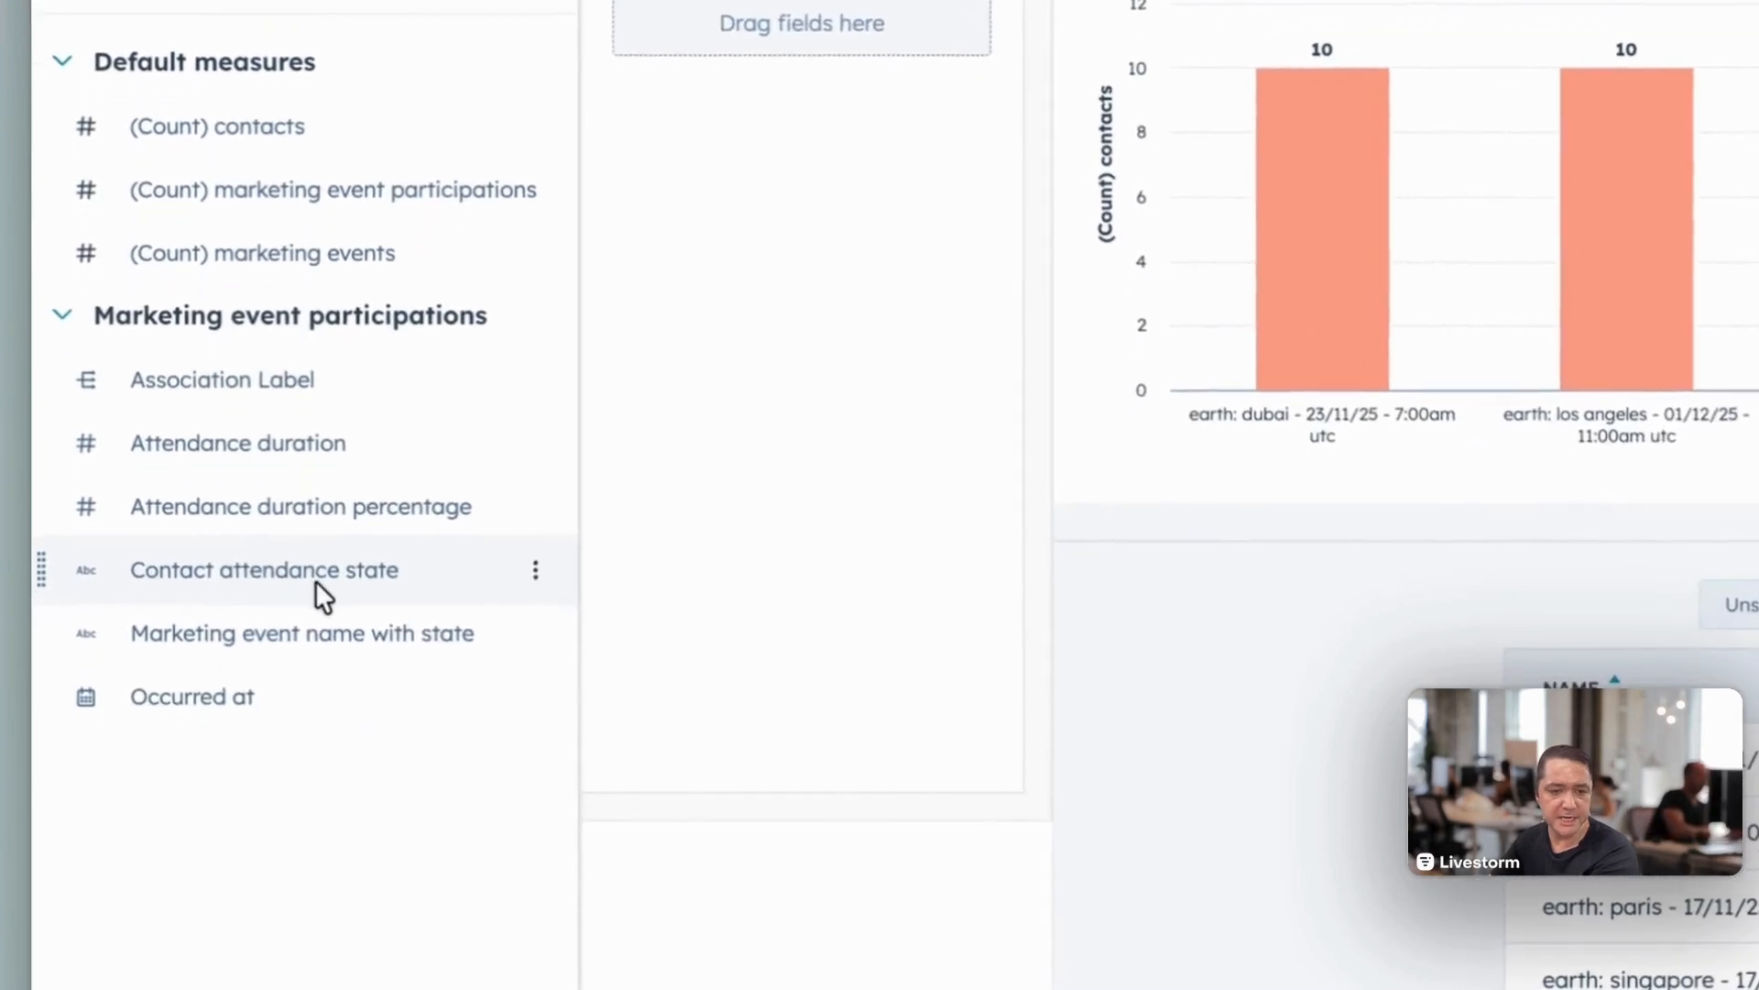
pyautogui.moveTo(317, 579); pyautogui.dragTo(747, 22)
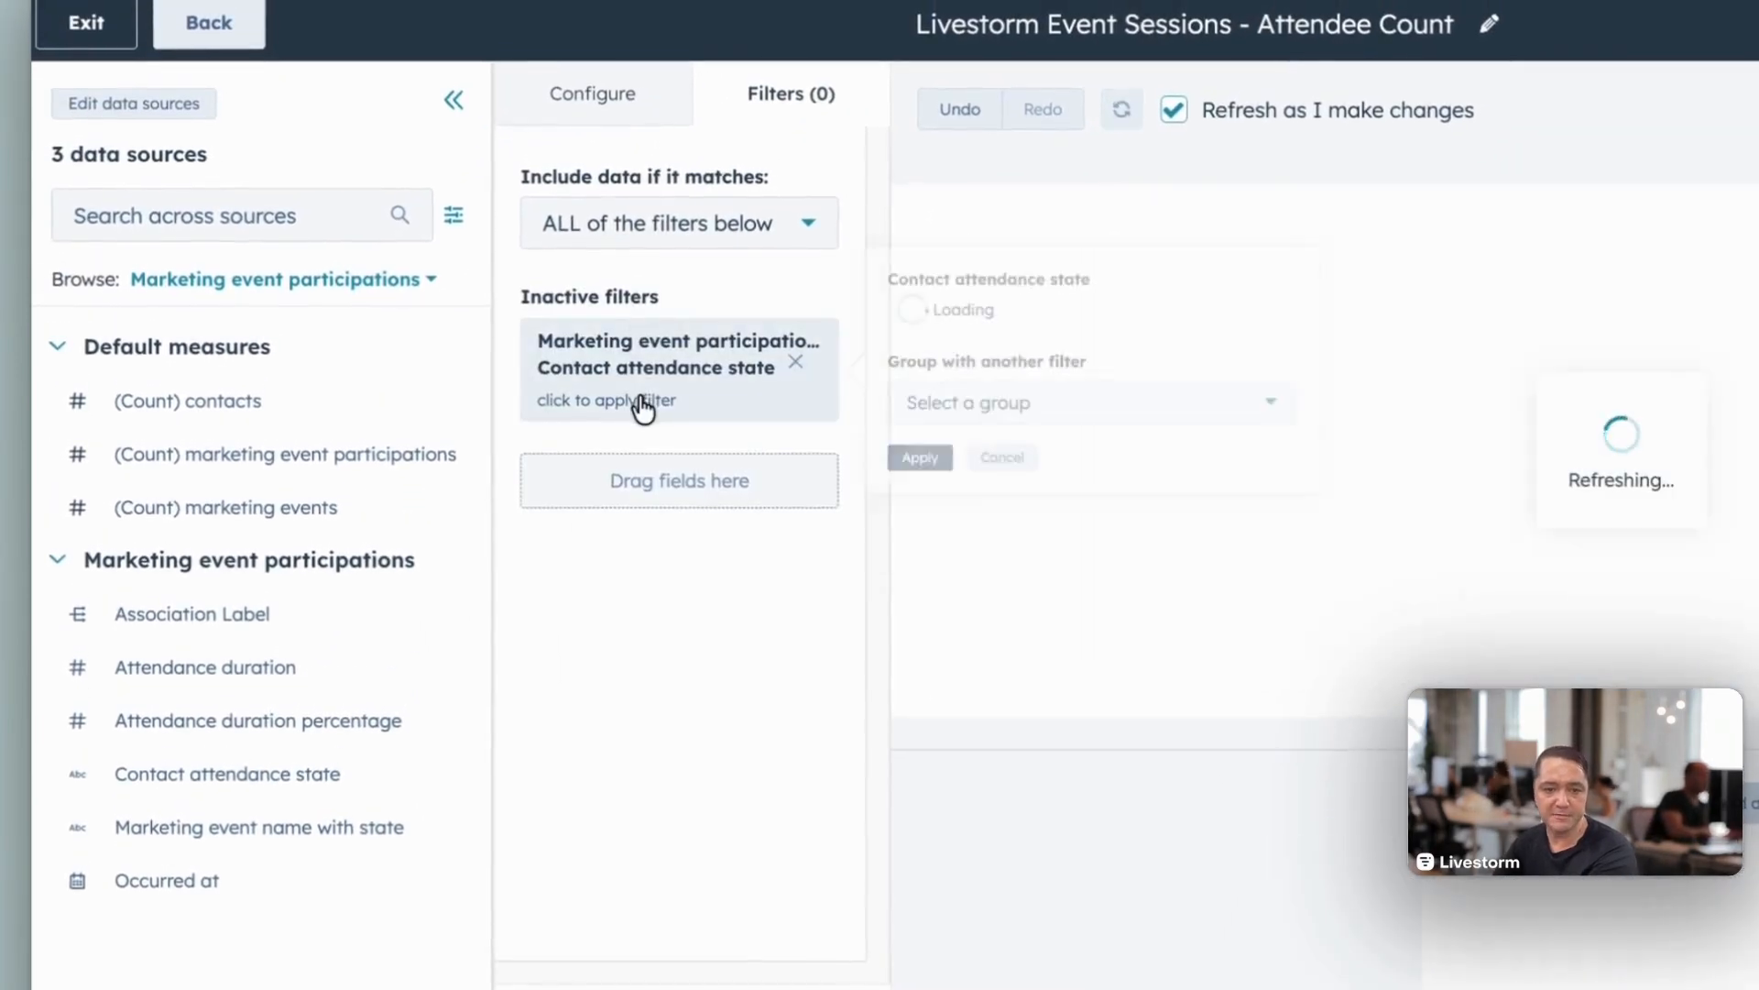
pyautogui.click(917, 315)
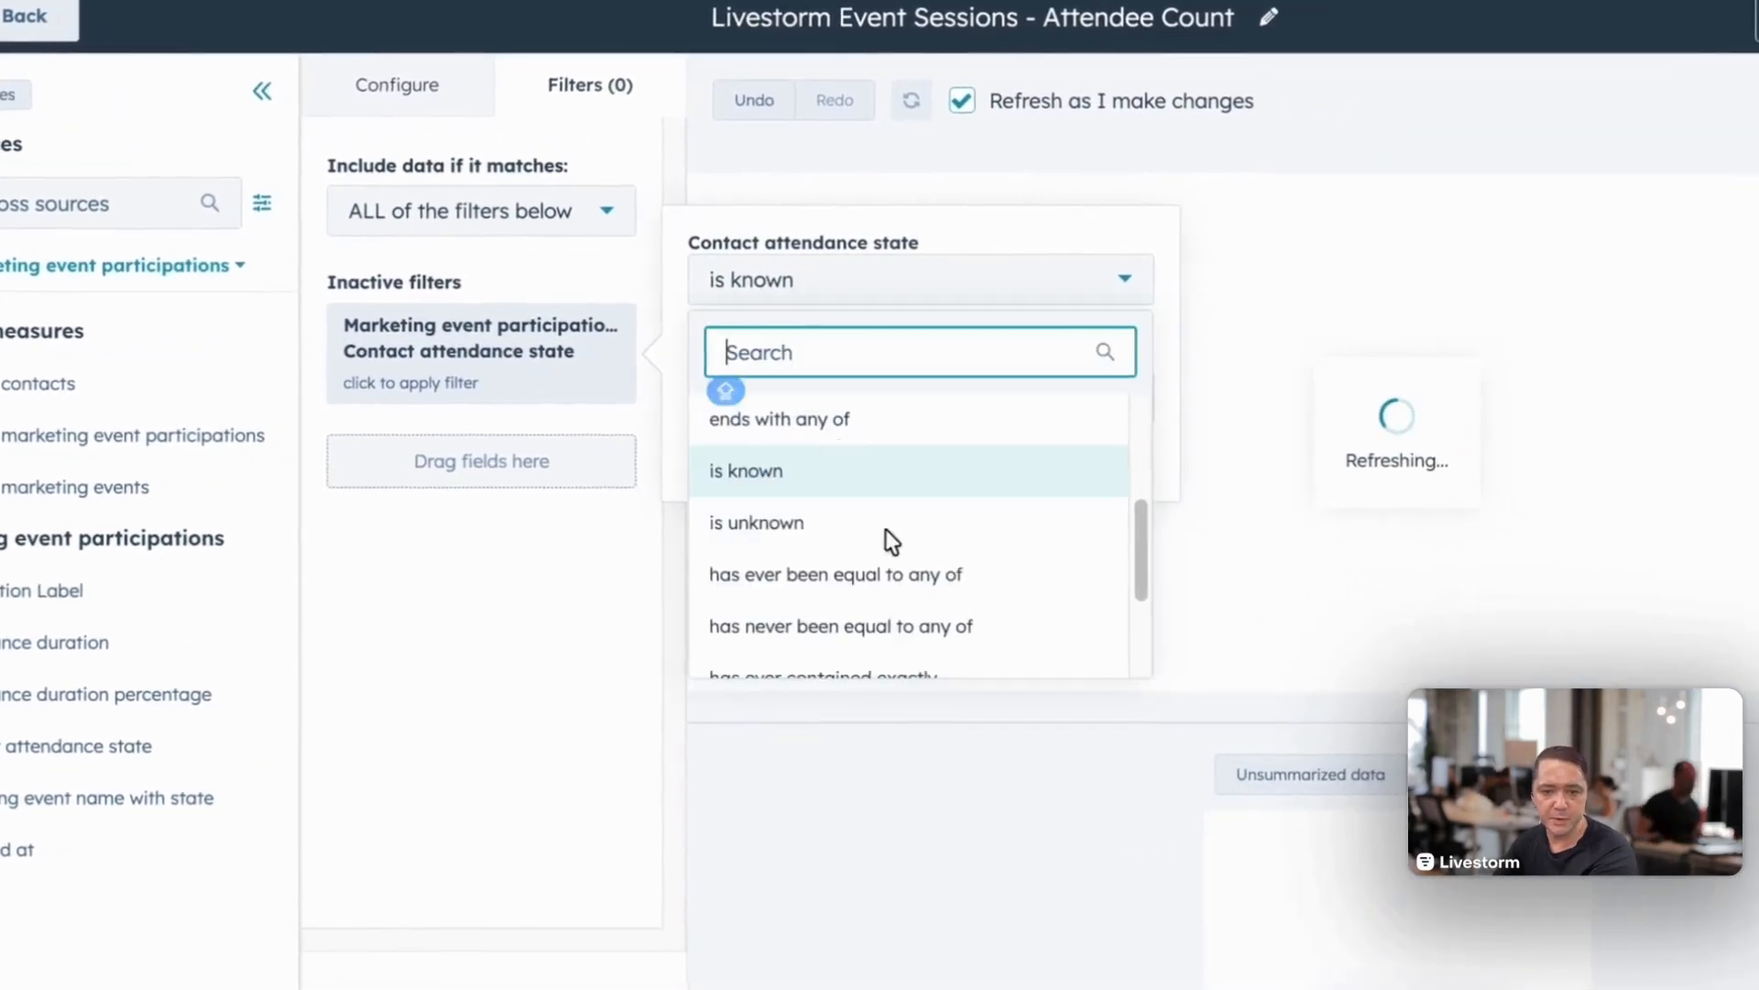
pyautogui.scroll(-3, 1095, 549)
pyautogui.click(797, 499)
pyautogui.click(772, 315)
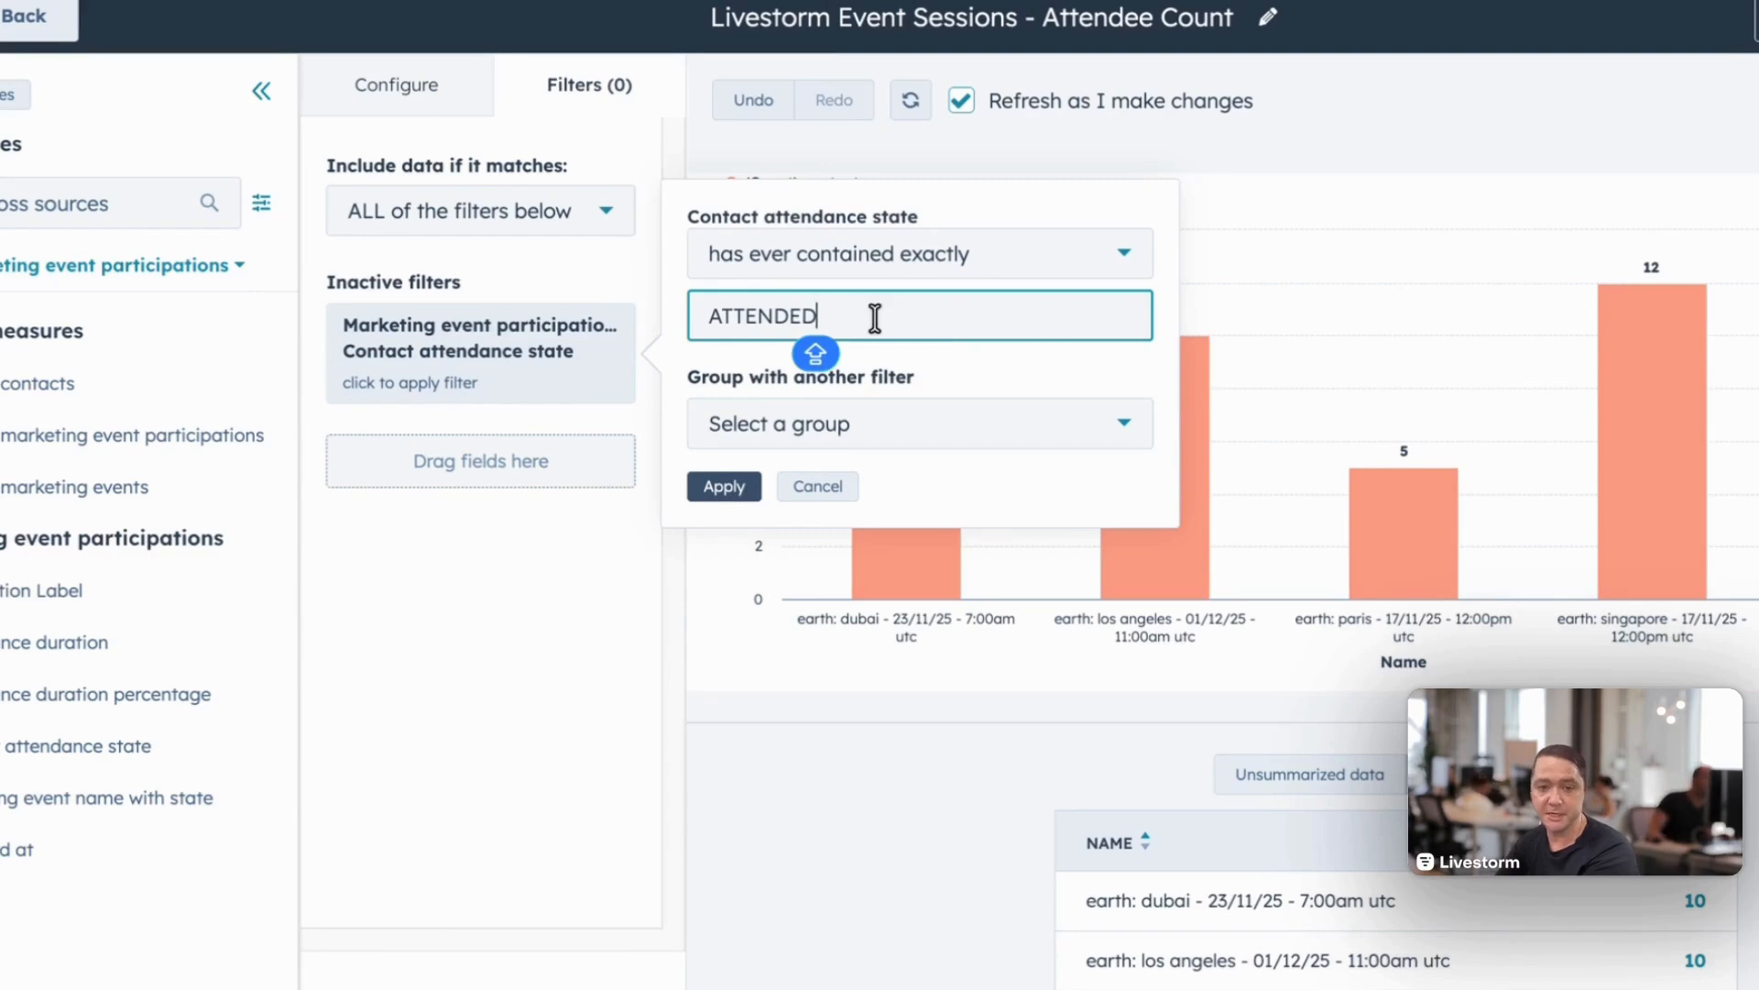
pyautogui.click(734, 490)
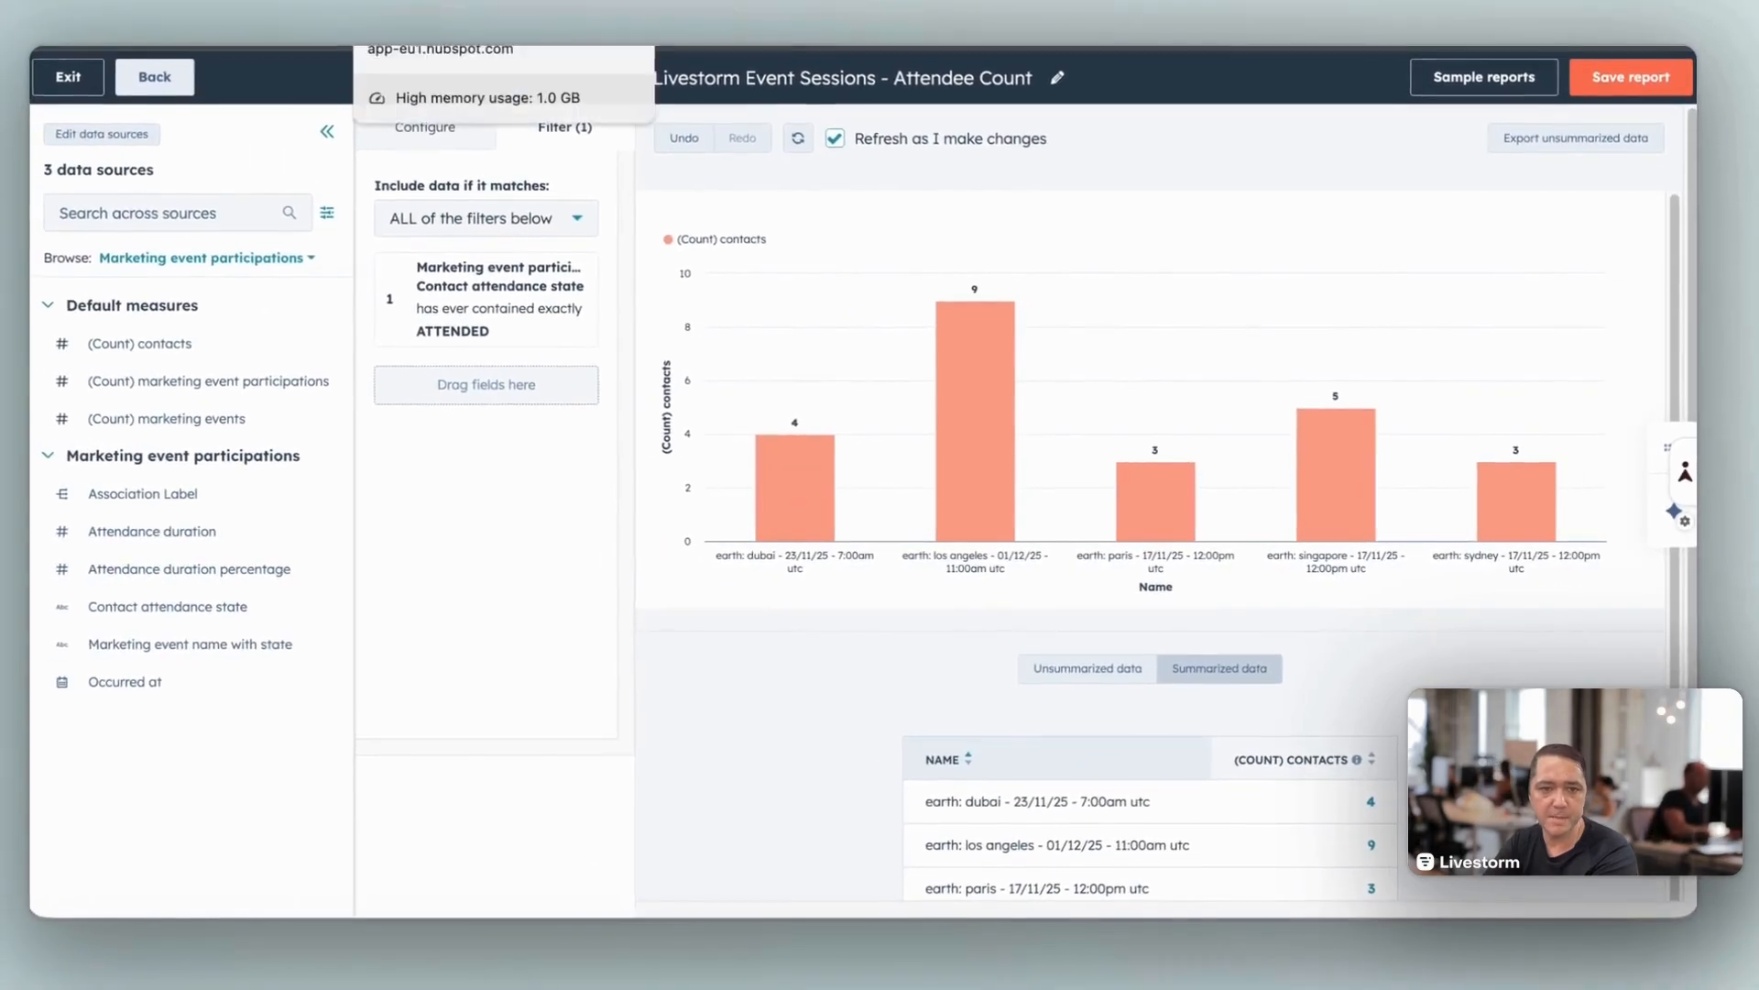
pyautogui.click(430, 9)
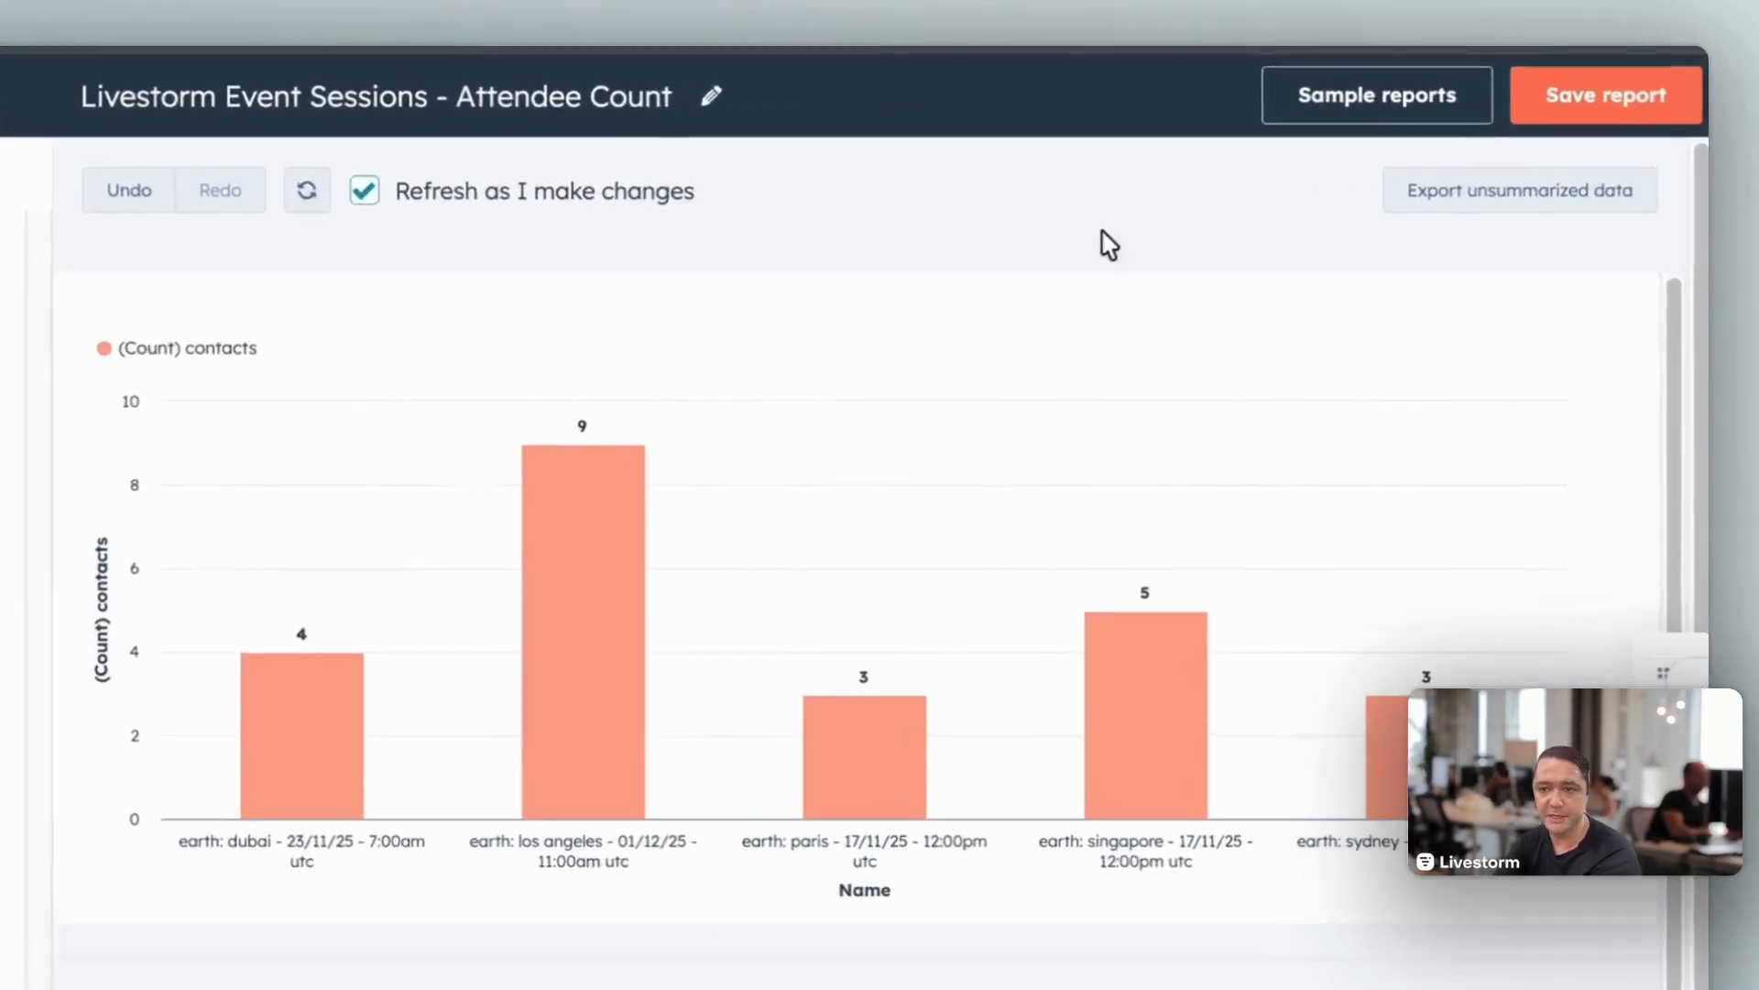
# Step: Save the Livestorm Event Sessions - Attendee Count report to the existing Reports - Livestorm dashboard and open that dashboard
pyautogui.click(1624, 57)
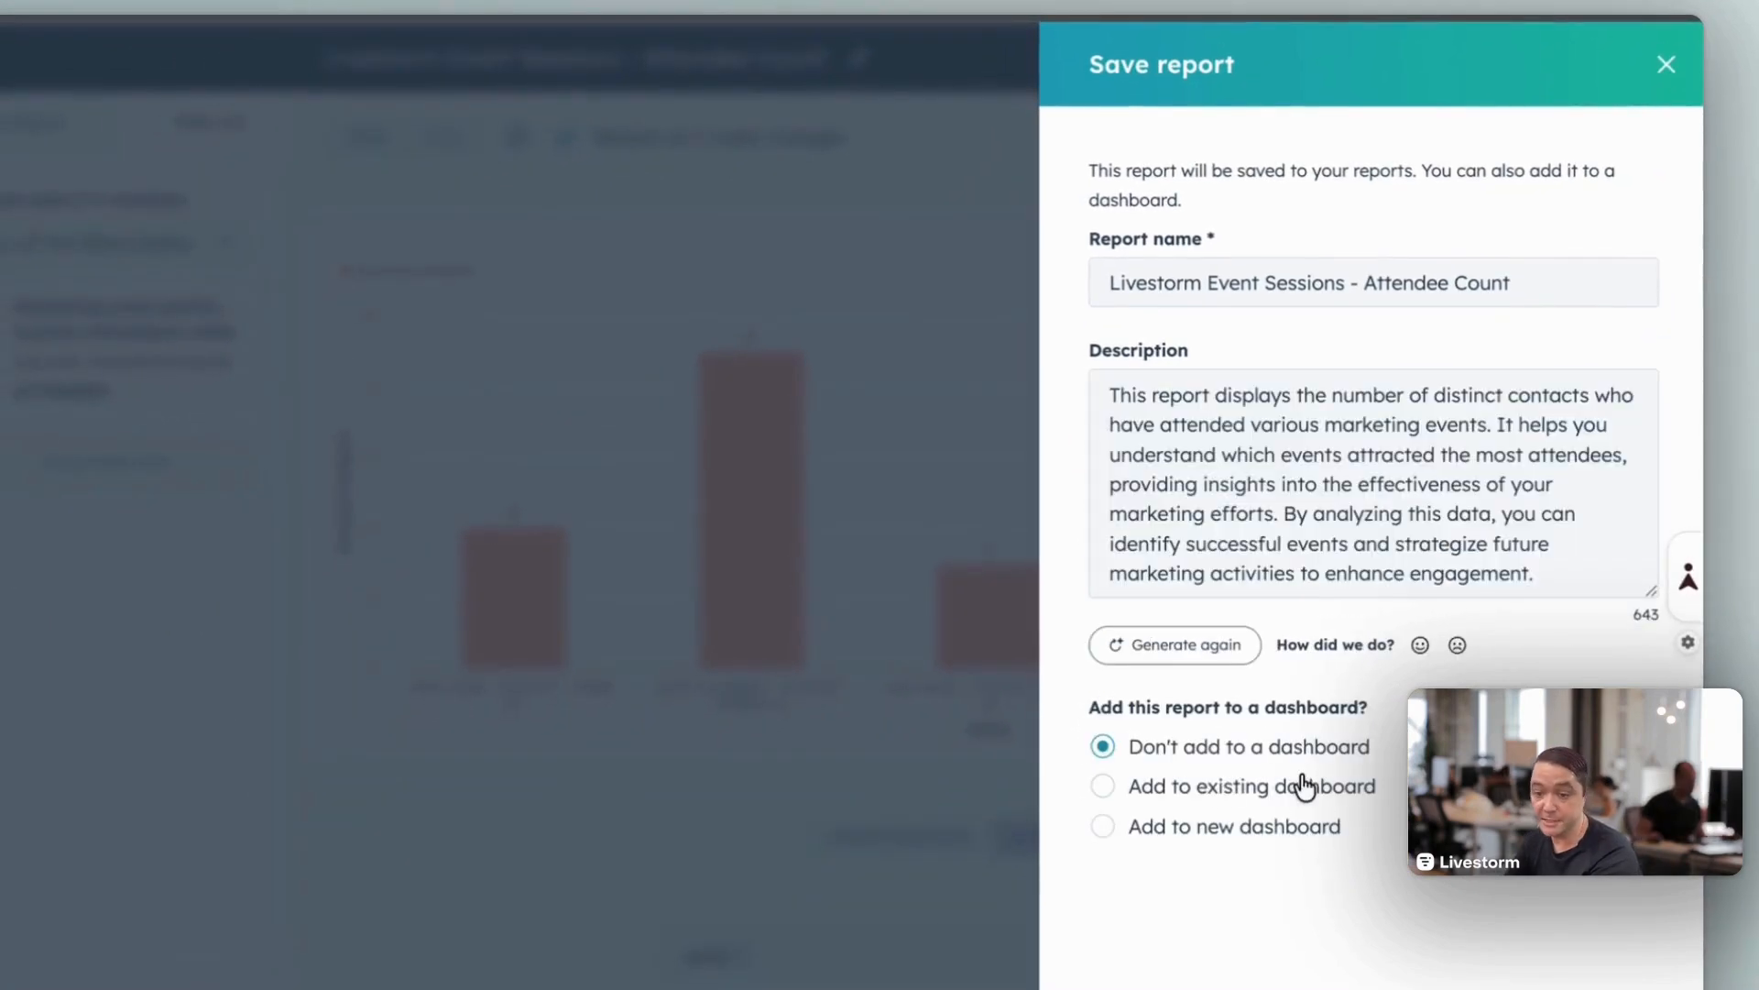
pyautogui.click(1109, 788)
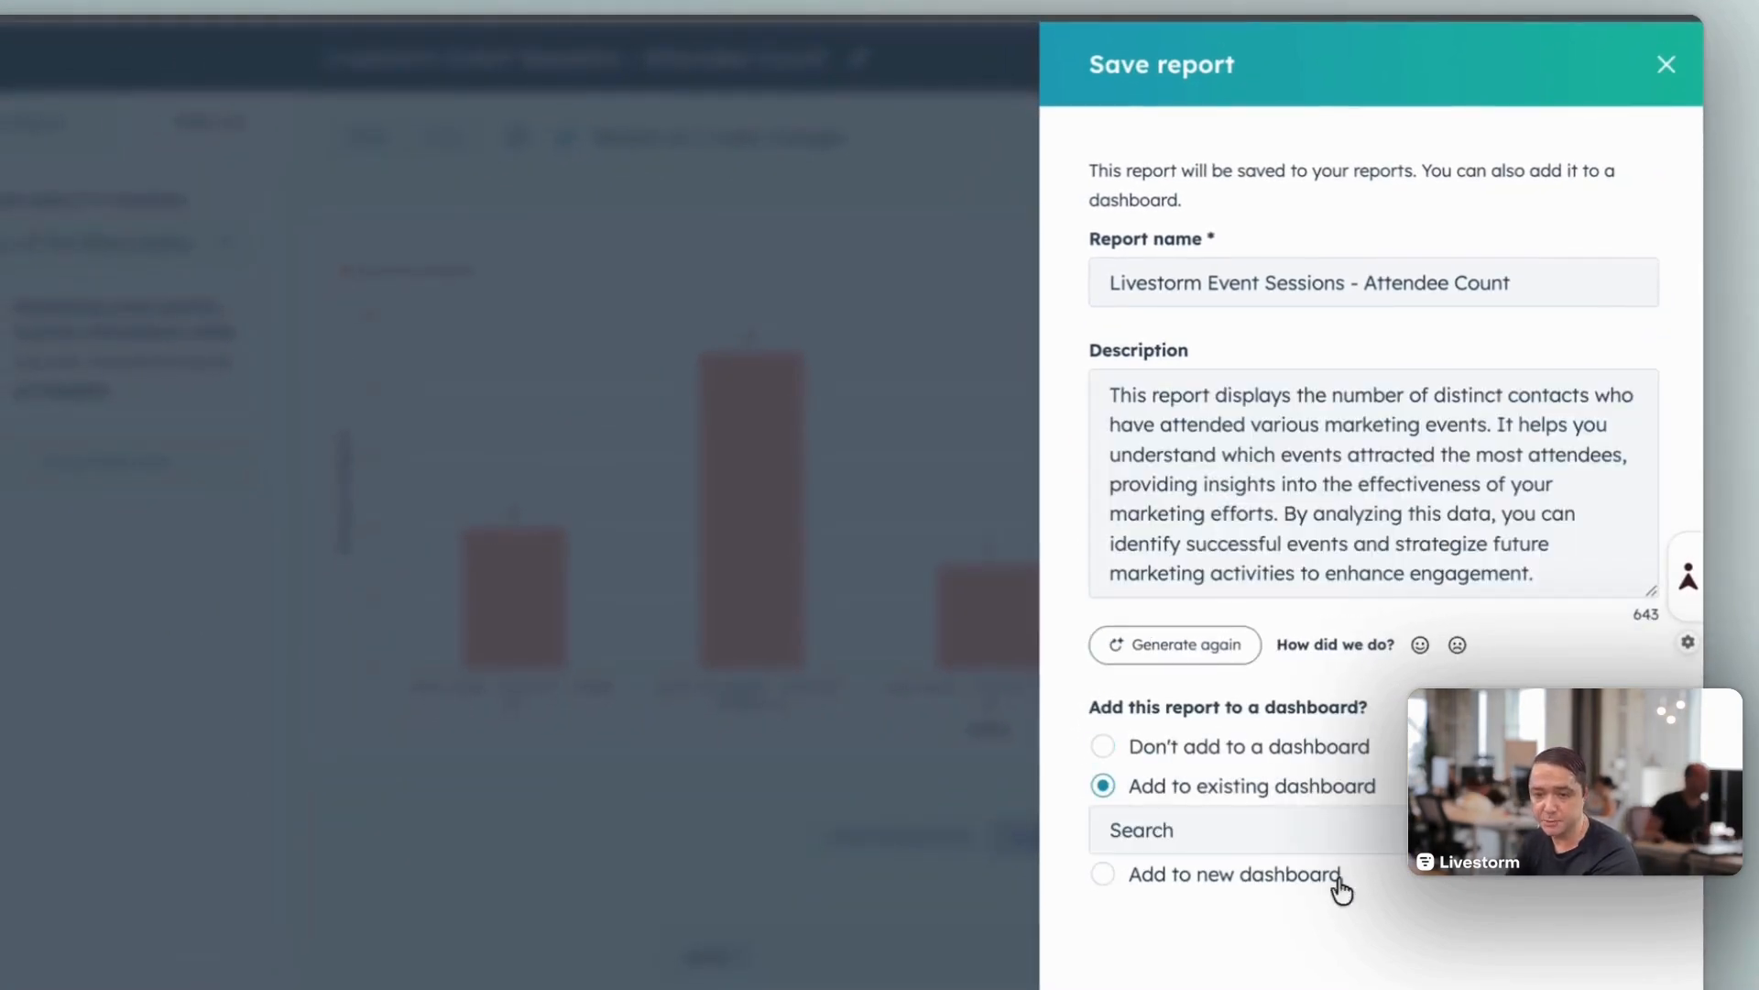
pyautogui.click(1250, 836)
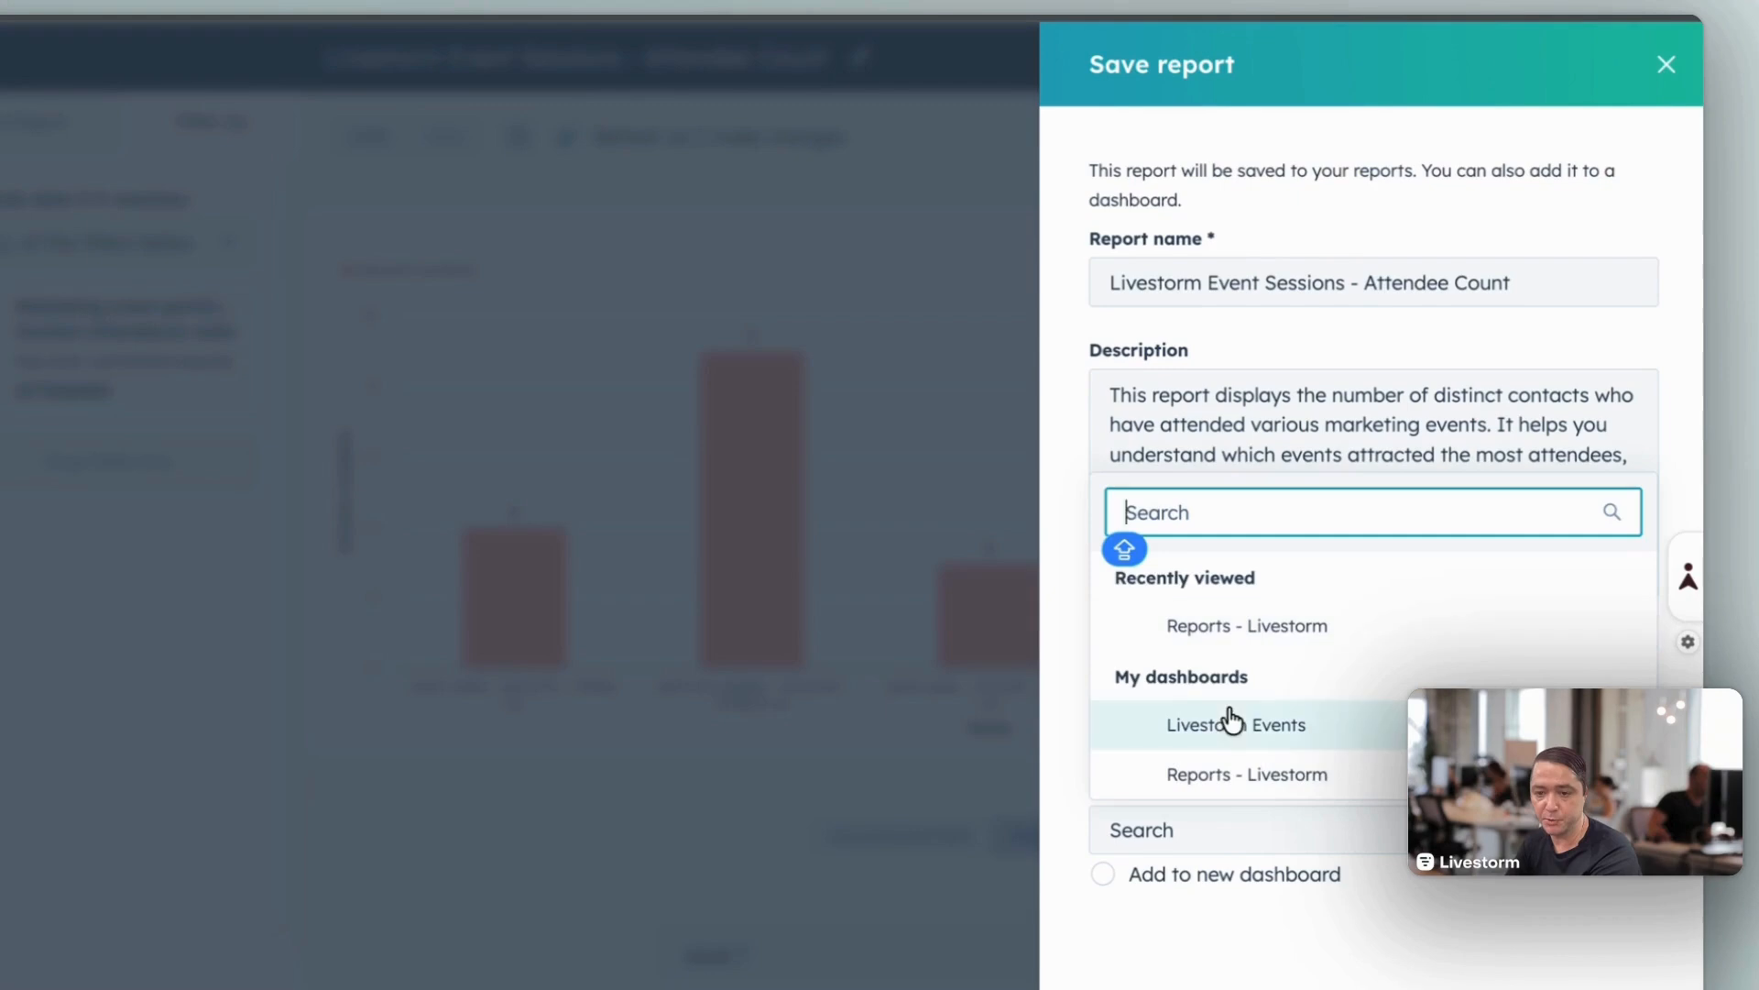
pyautogui.click(1249, 640)
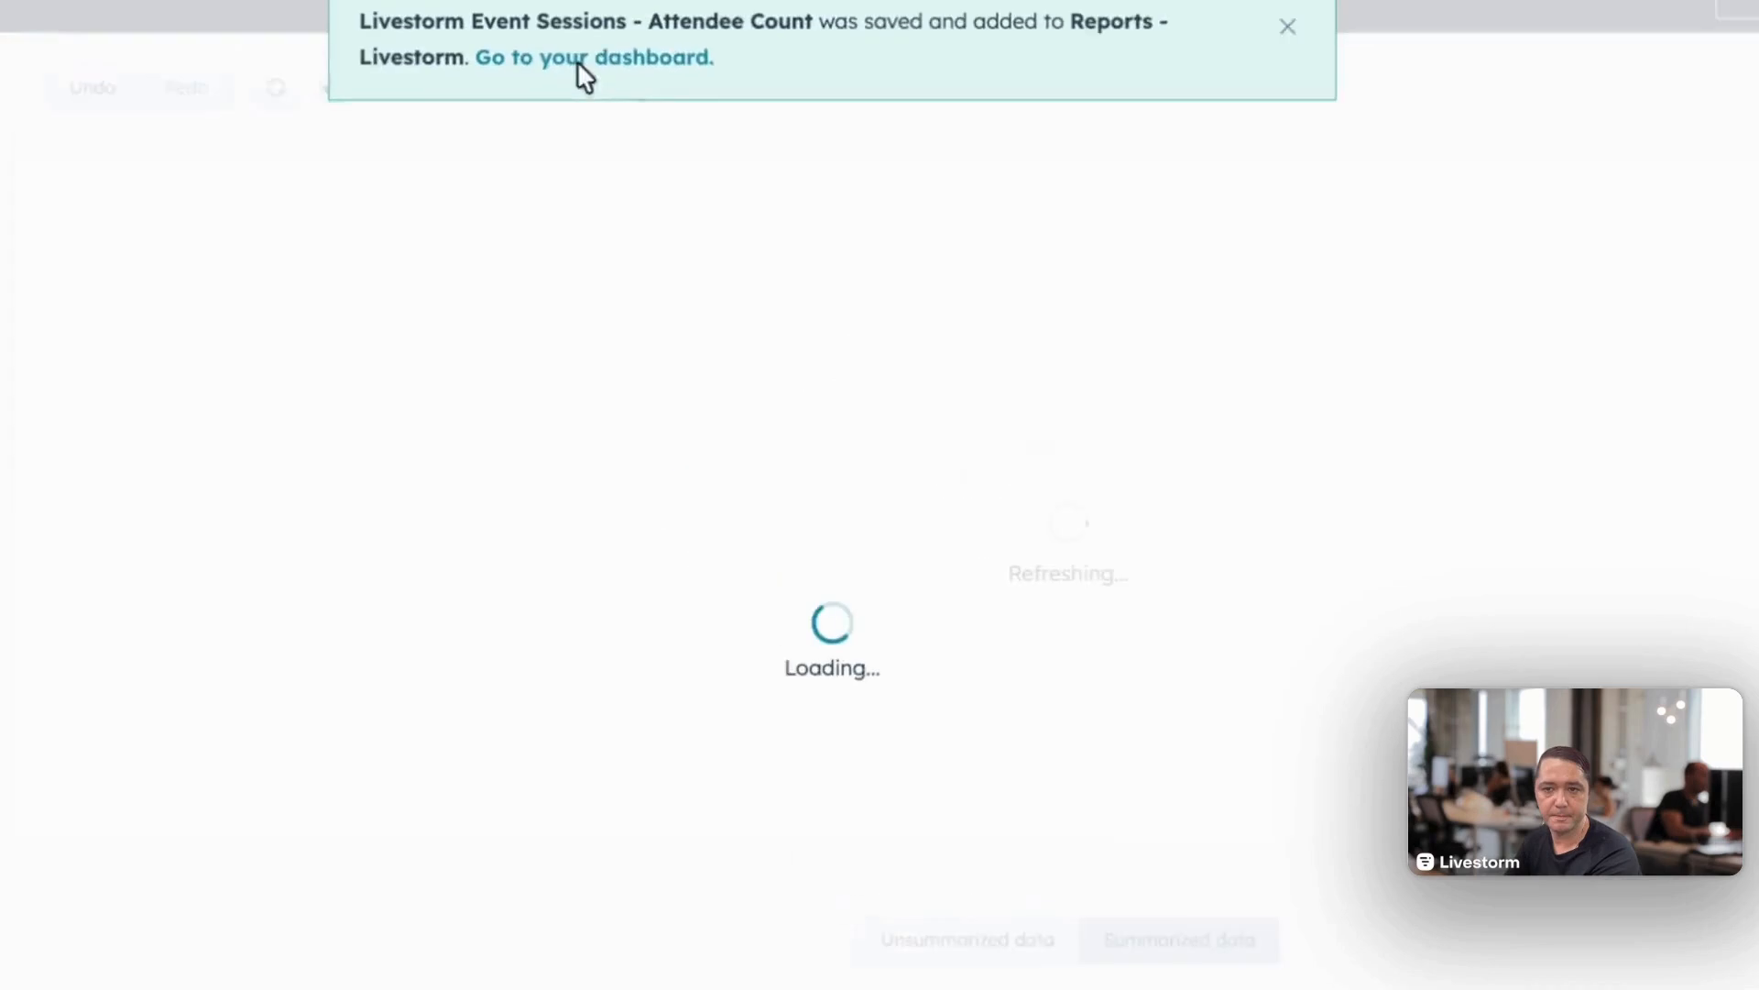
pyautogui.click(581, 60)
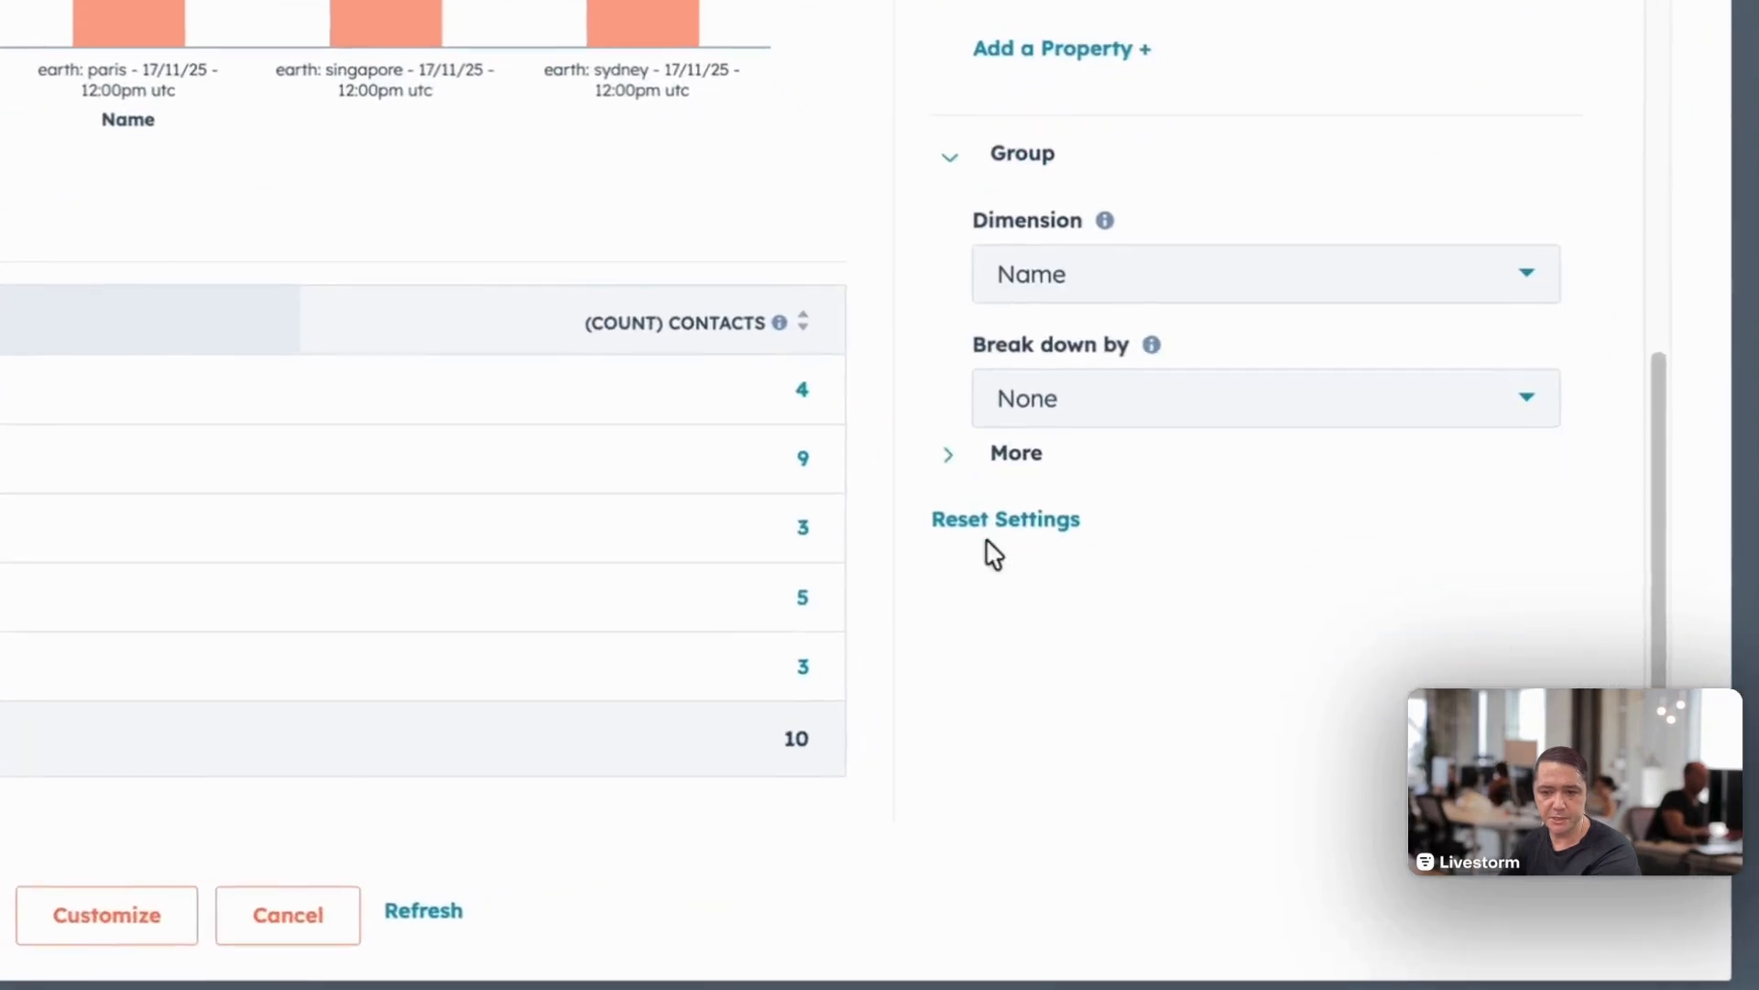
# Step: Sort the attendee count report by (Count) contacts in descending order and open it for customization in the report builder
pyautogui.click(1159, 715)
pyautogui.scroll(-1, 1127, 568)
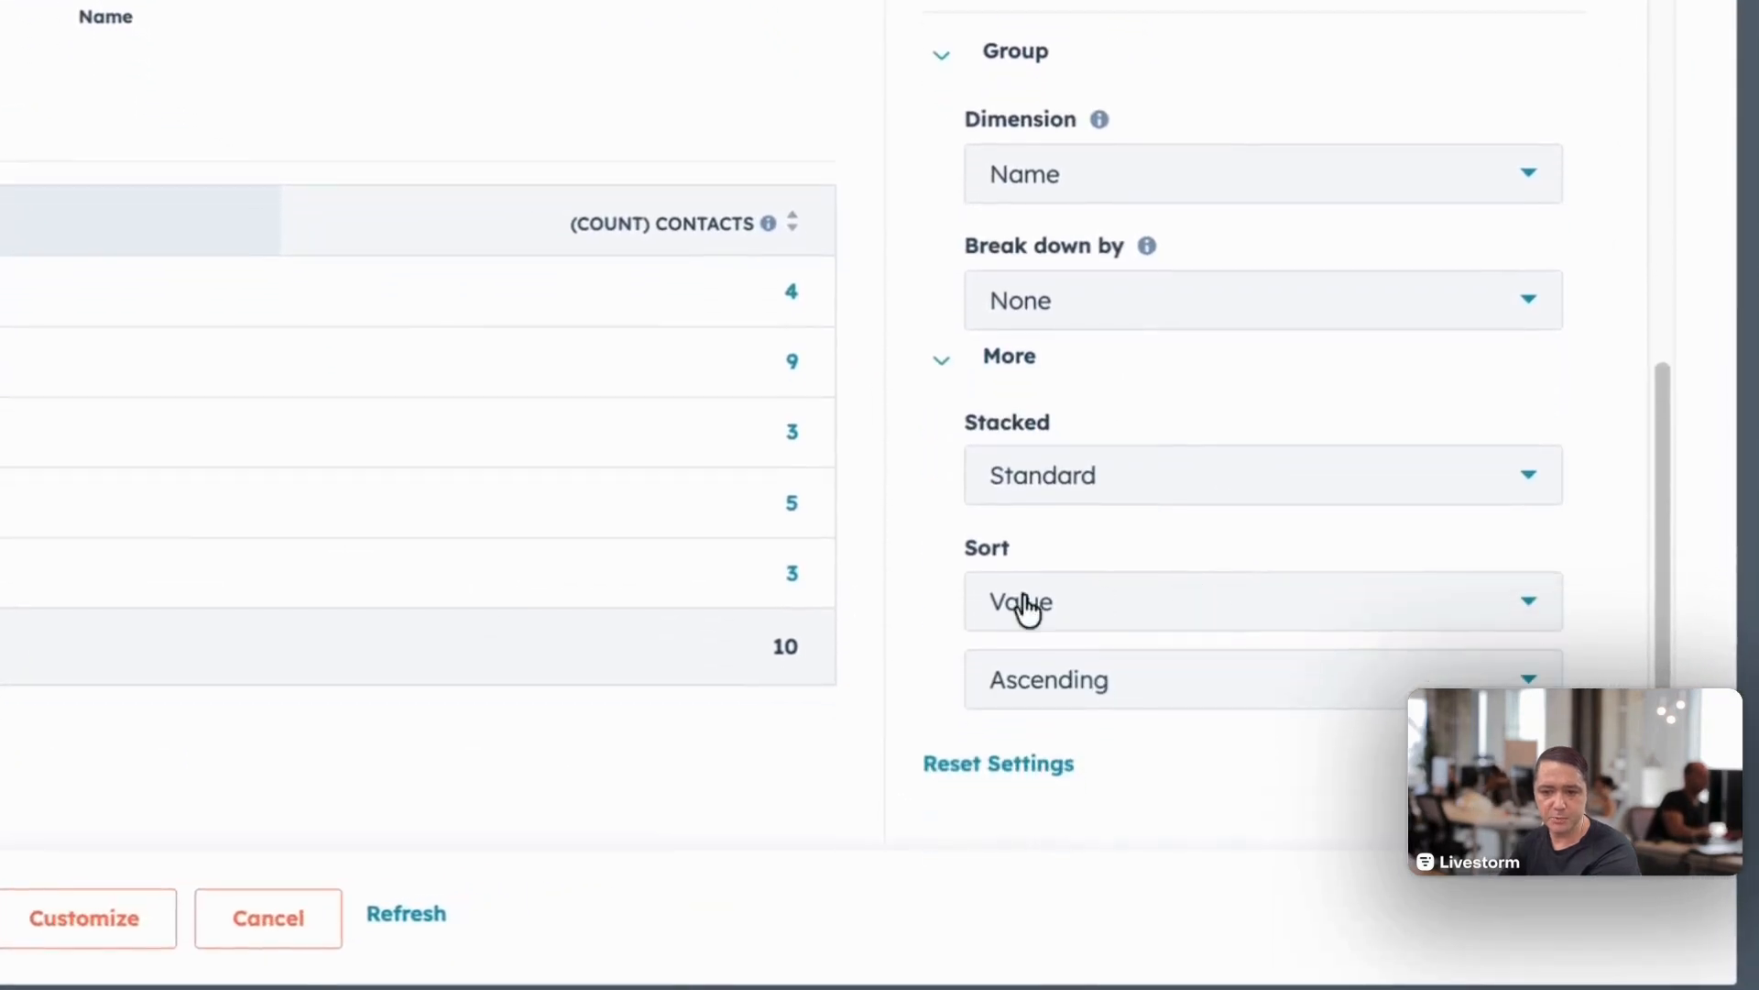
pyautogui.click(1044, 605)
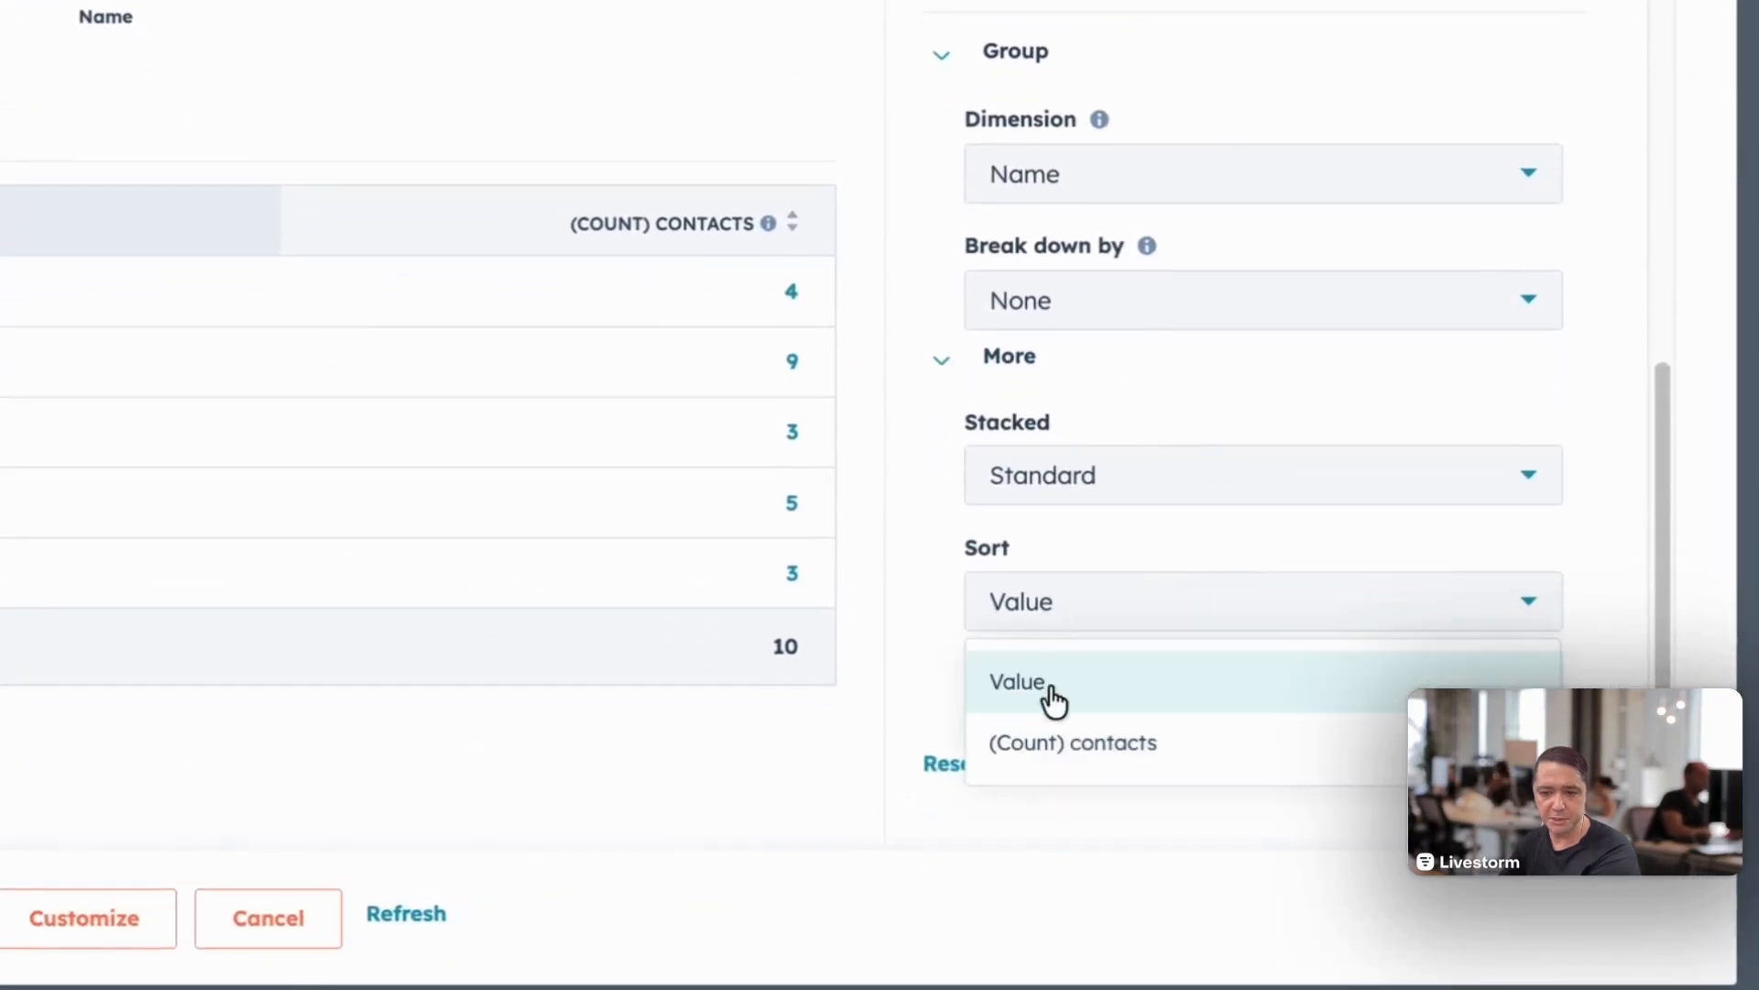
pyautogui.click(1073, 740)
pyautogui.click(1041, 686)
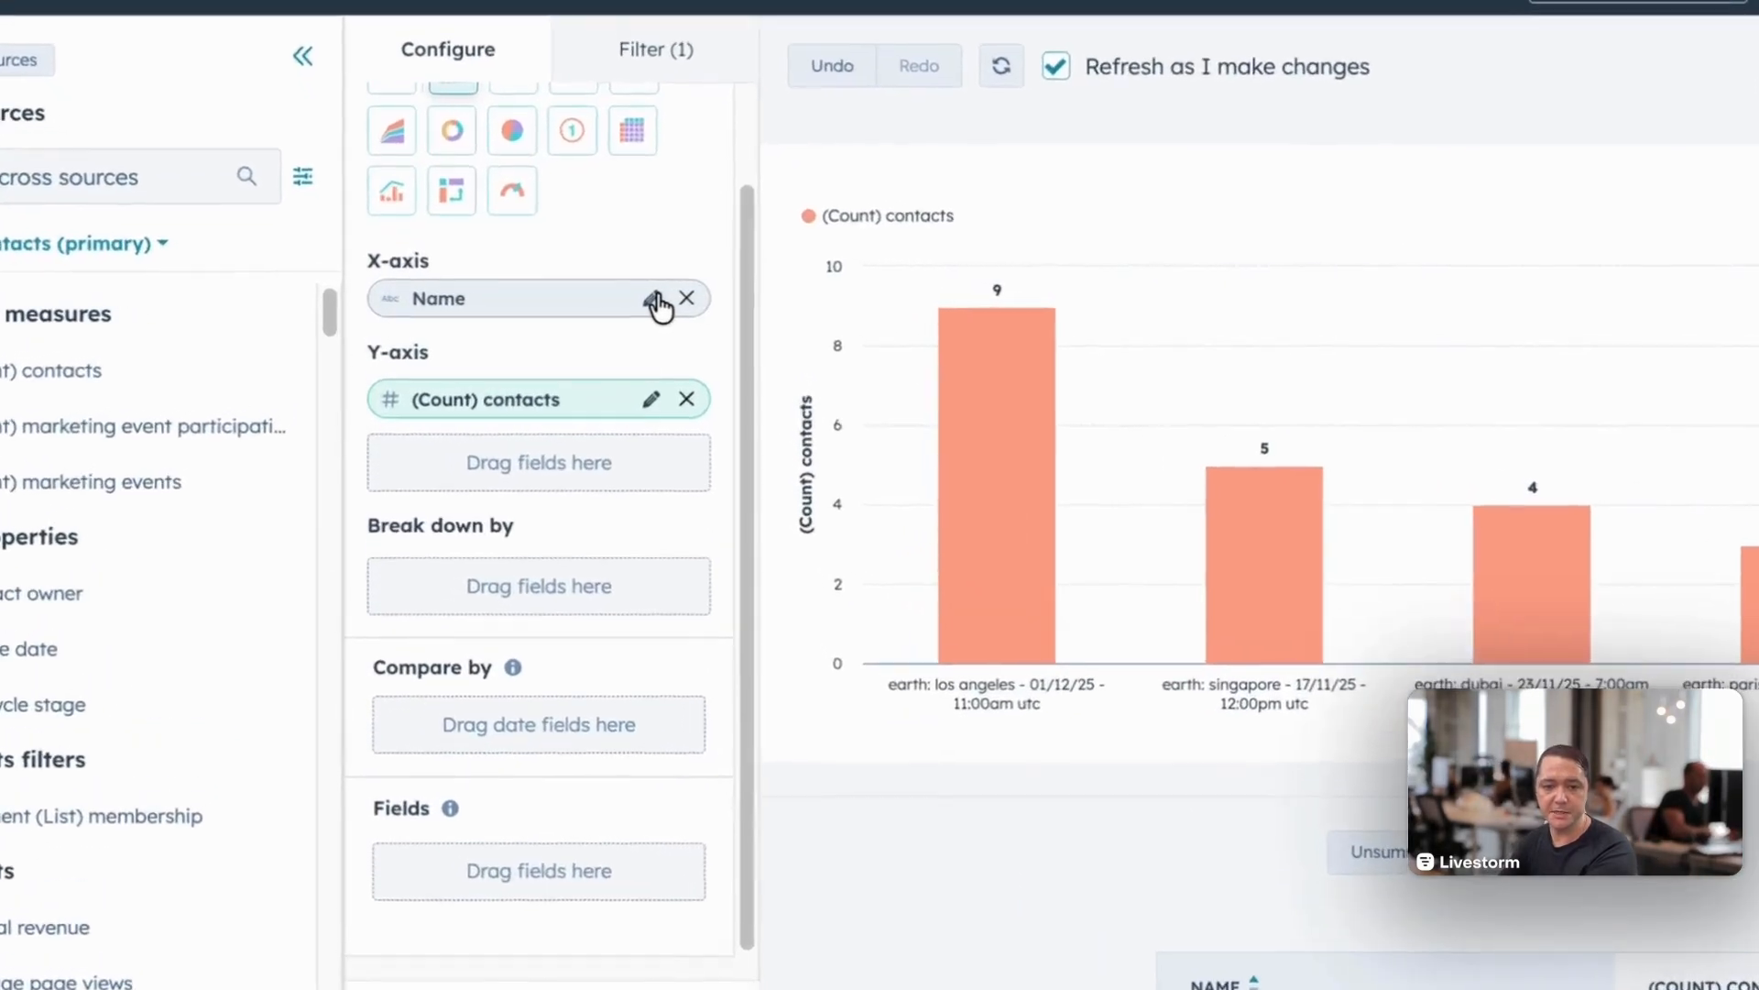
# Step: Rename the X-axis field of the report to Event Sessions
pyautogui.click(564, 299)
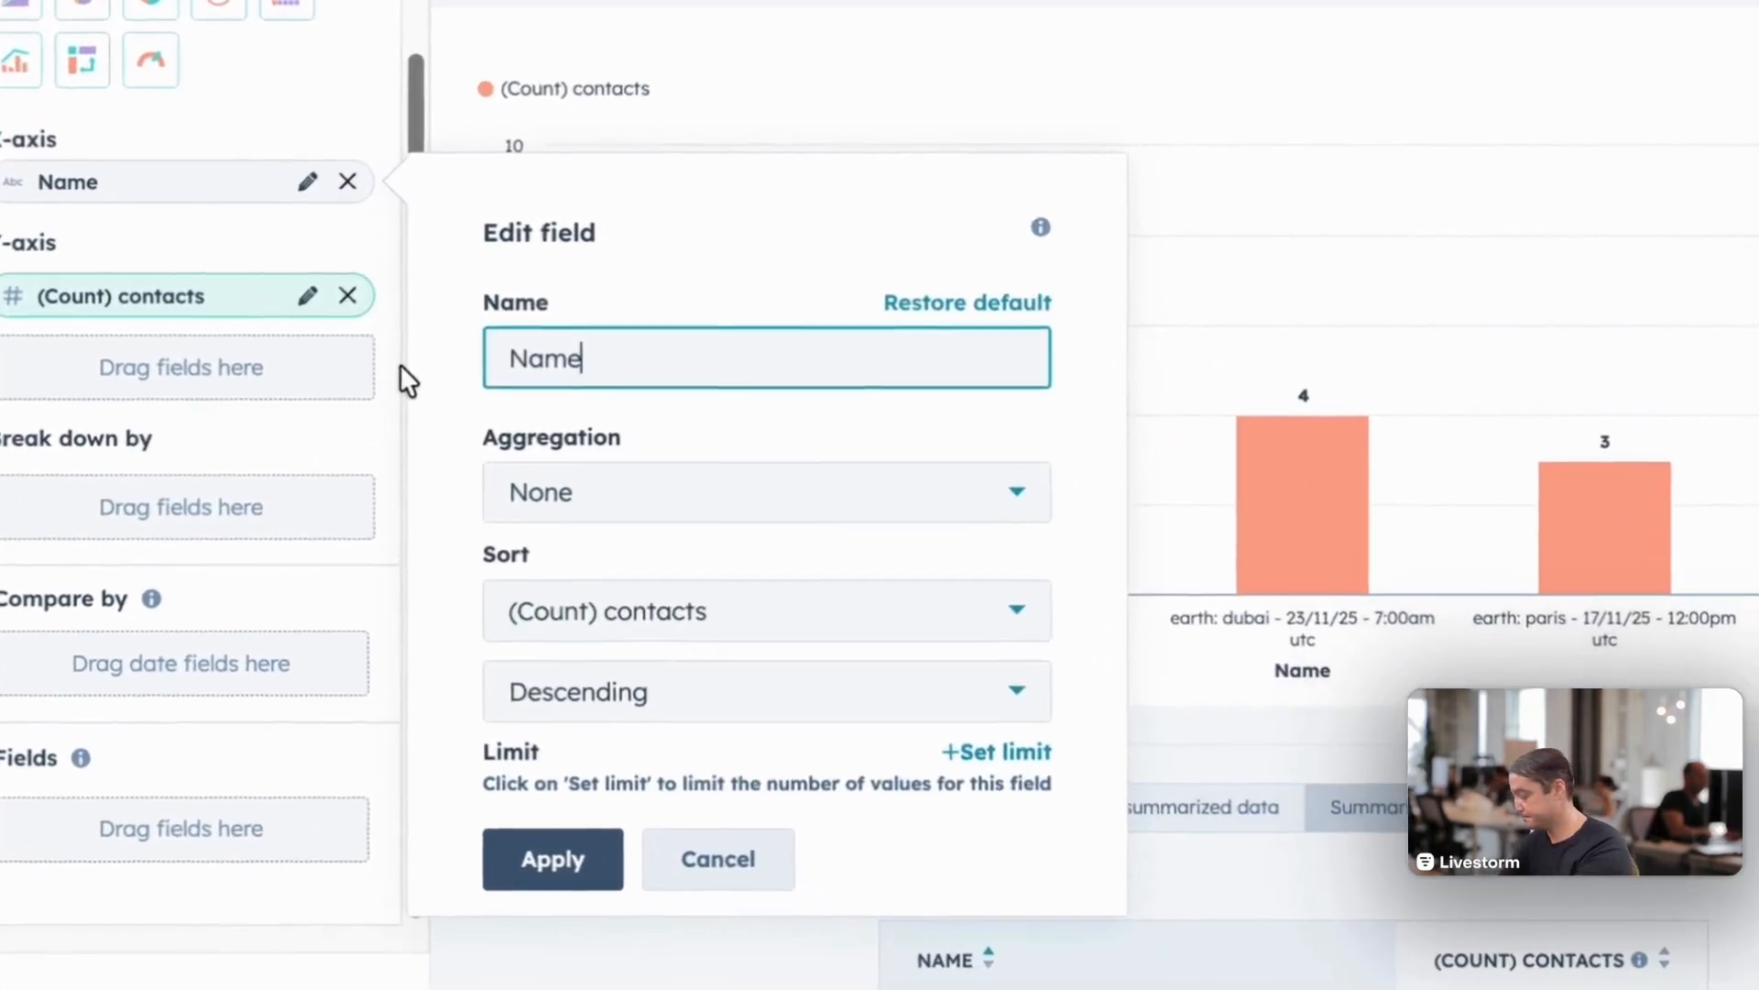
pyautogui.press('BackSpace')
pyautogui.press('BackSpace')
pyautogui.press('BackSpace')
pyautogui.press('BackSpace')
pyautogui.write('Event Session')
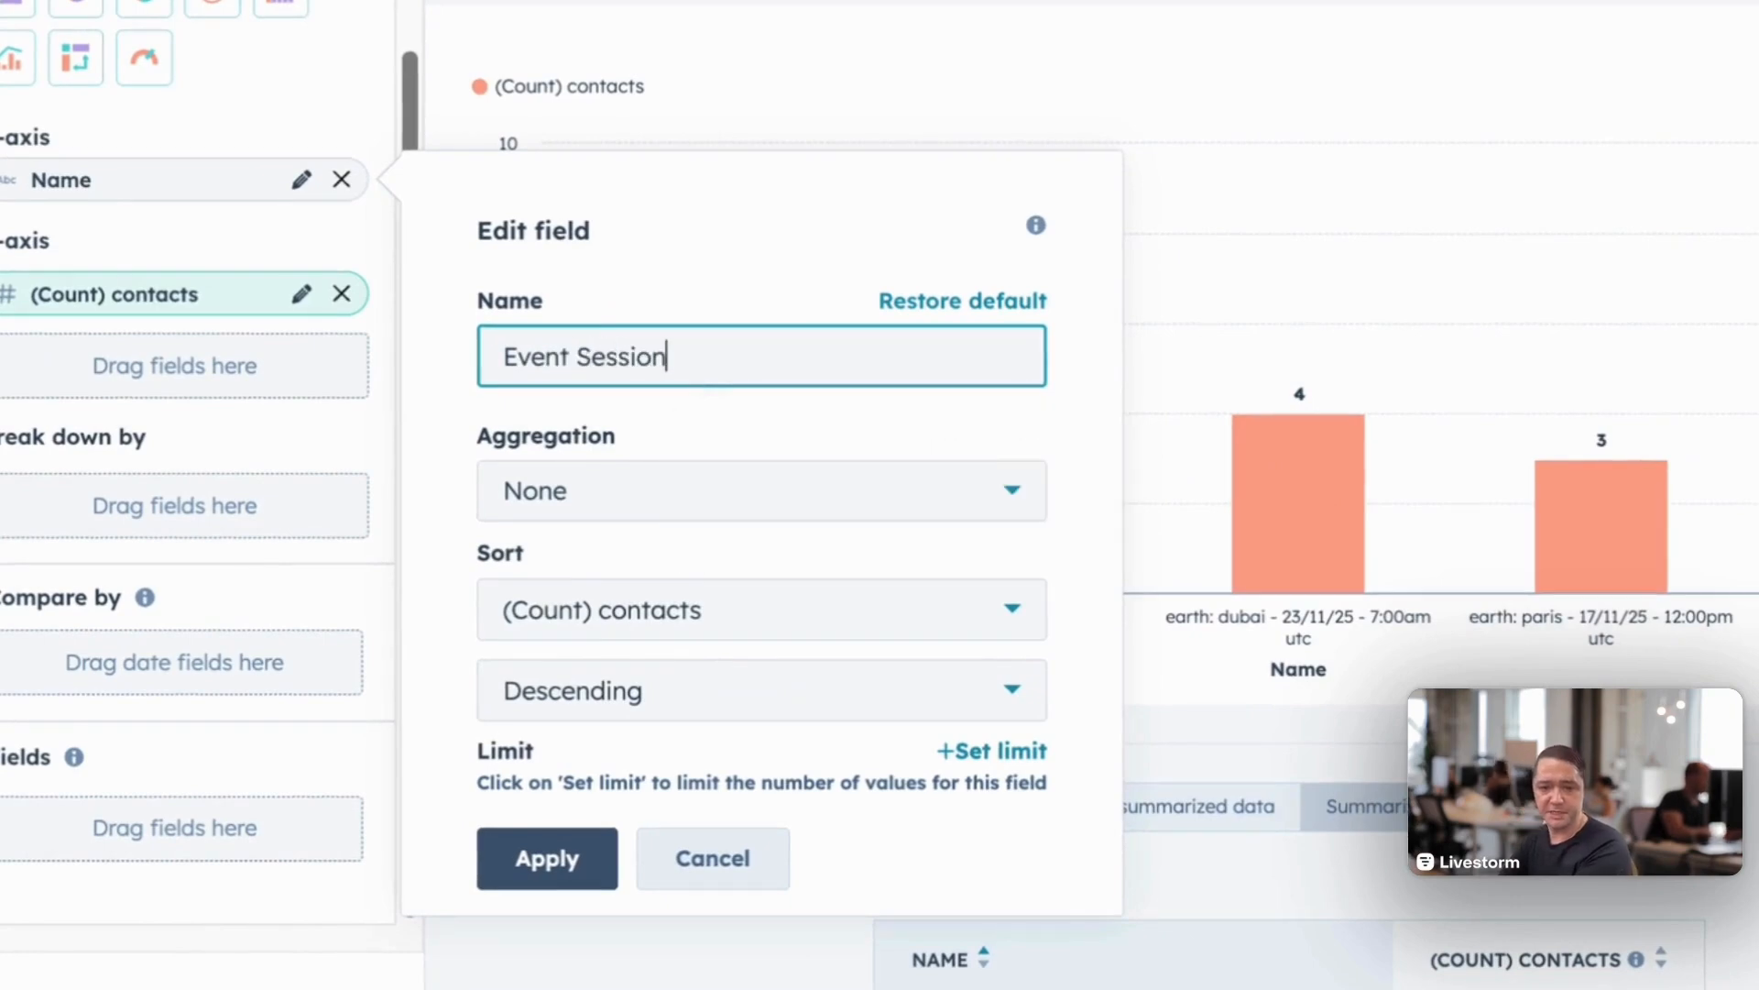
pyautogui.write('s')
pyautogui.press('Return')
# Step: Rename the Y-axis (Count) contacts field to Attendees
pyautogui.click(302, 293)
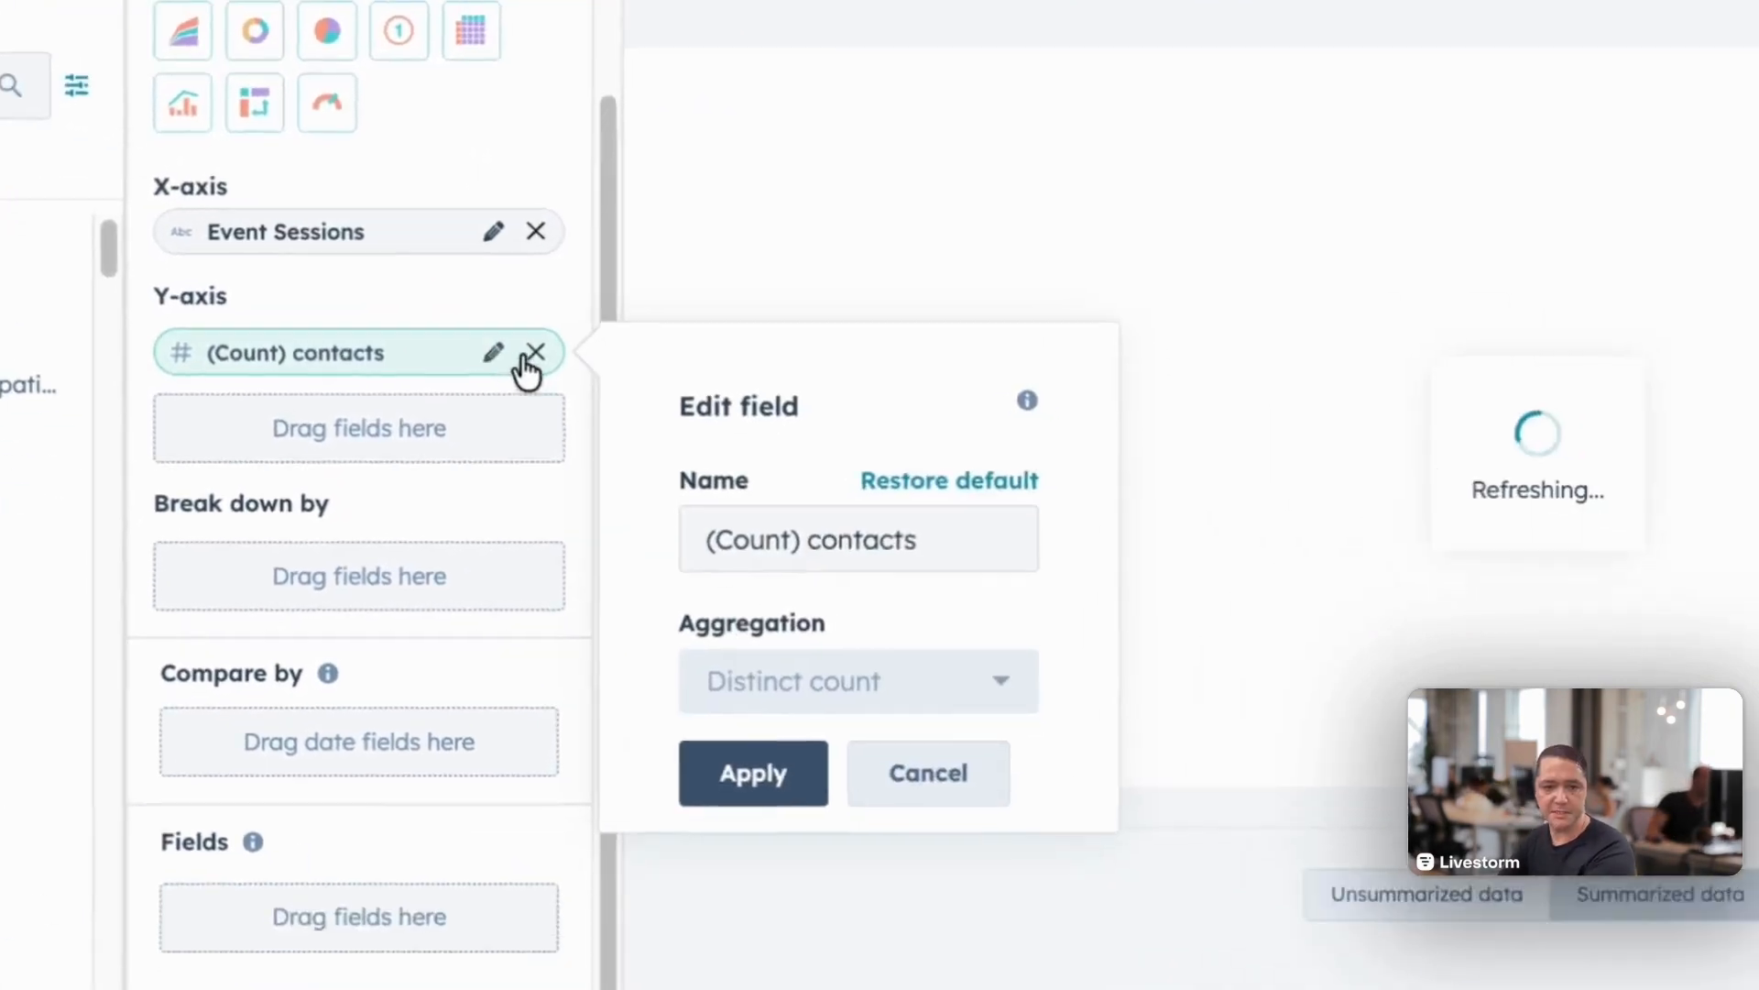
pyautogui.write('Attendees')
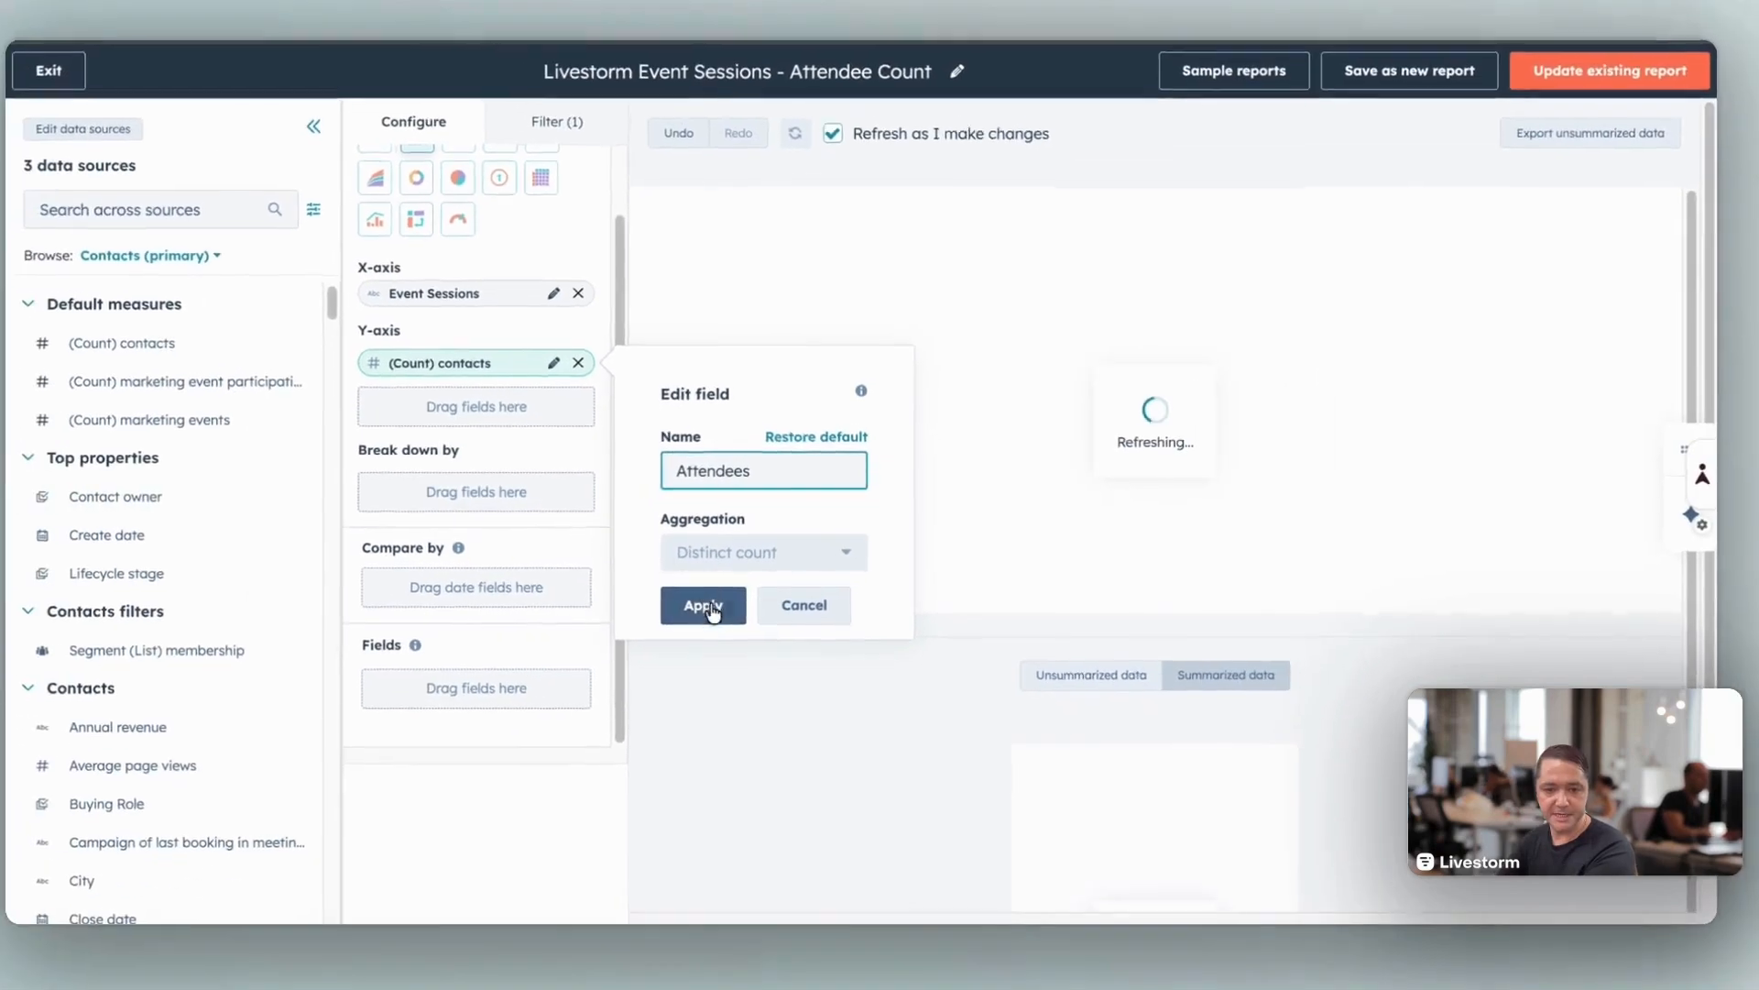
pyautogui.click(636, 633)
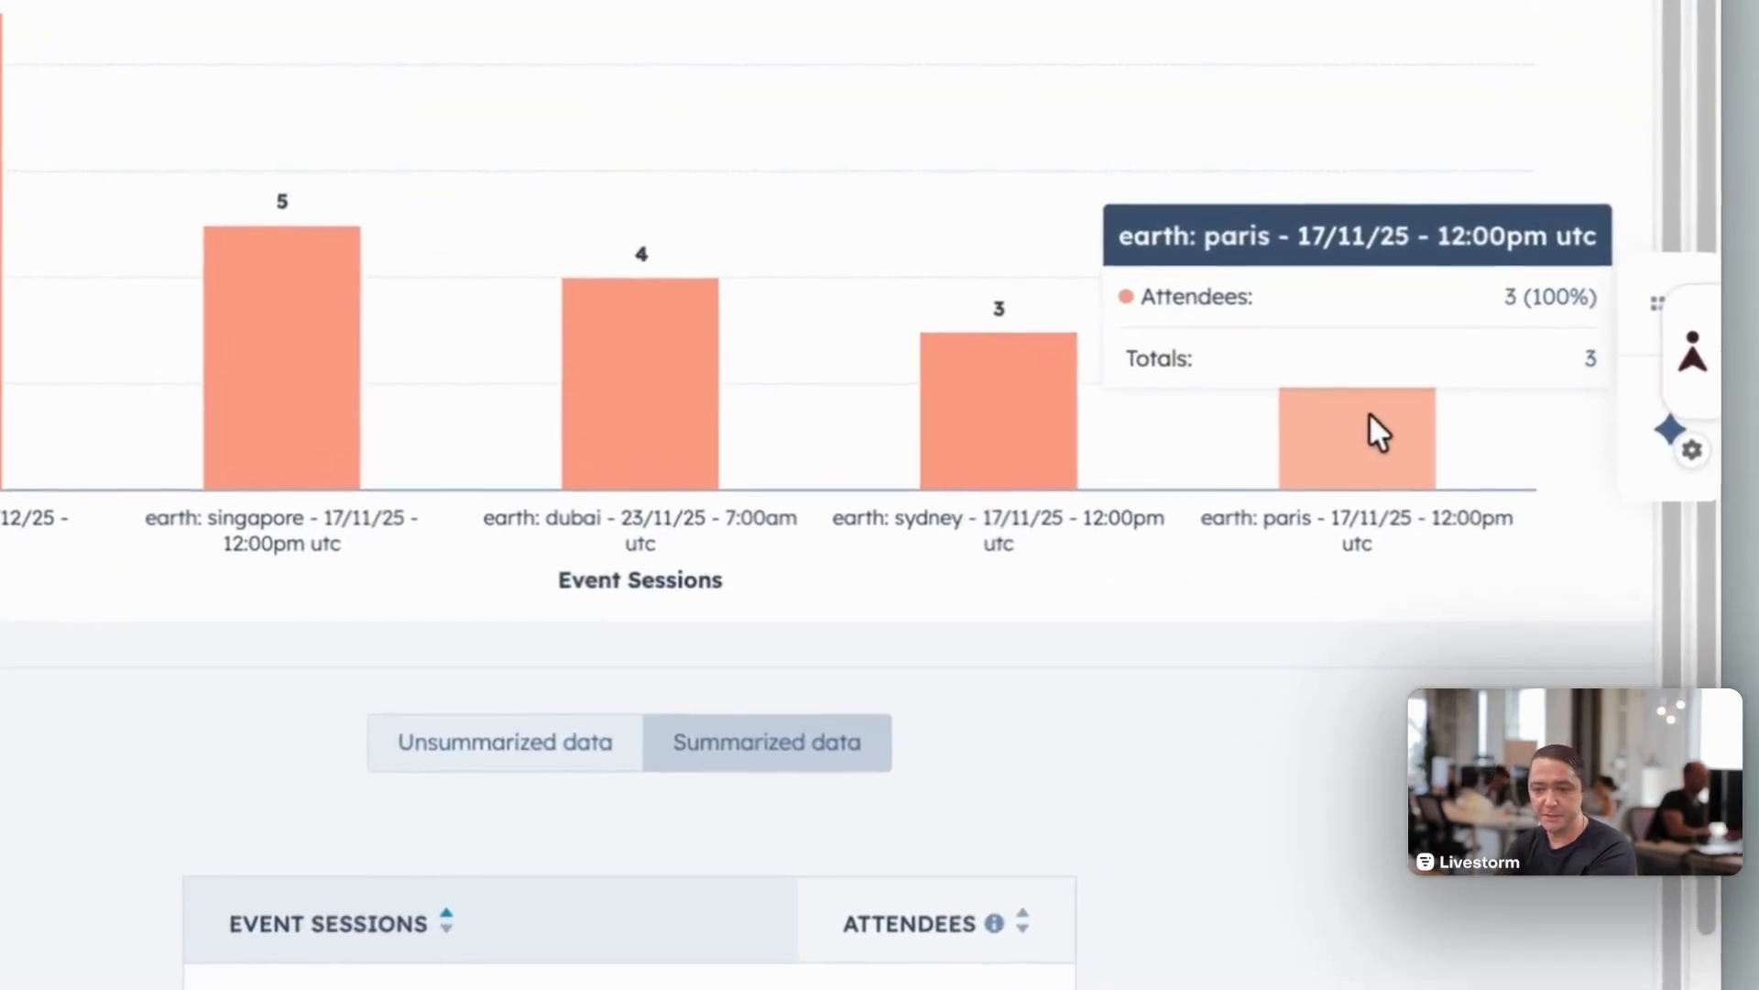
# Step: View the contact details behind the Earth: Paris bar and return to the report builder
pyautogui.click(1369, 430)
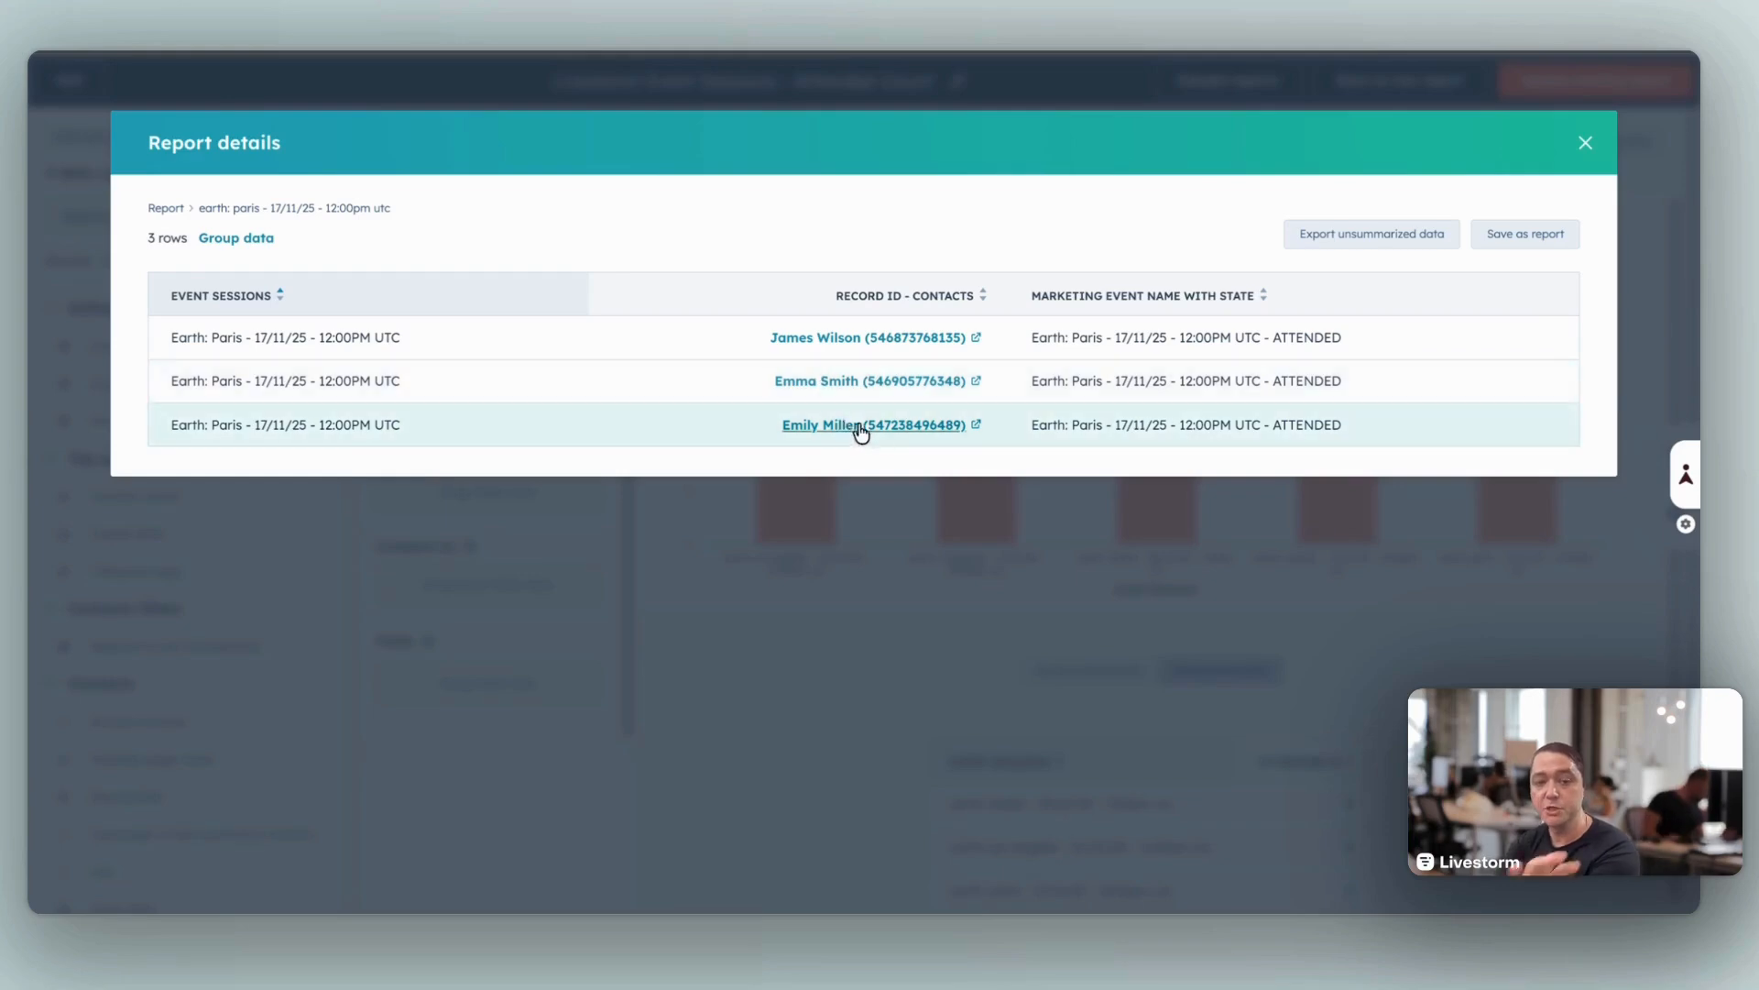
pyautogui.click(1585, 143)
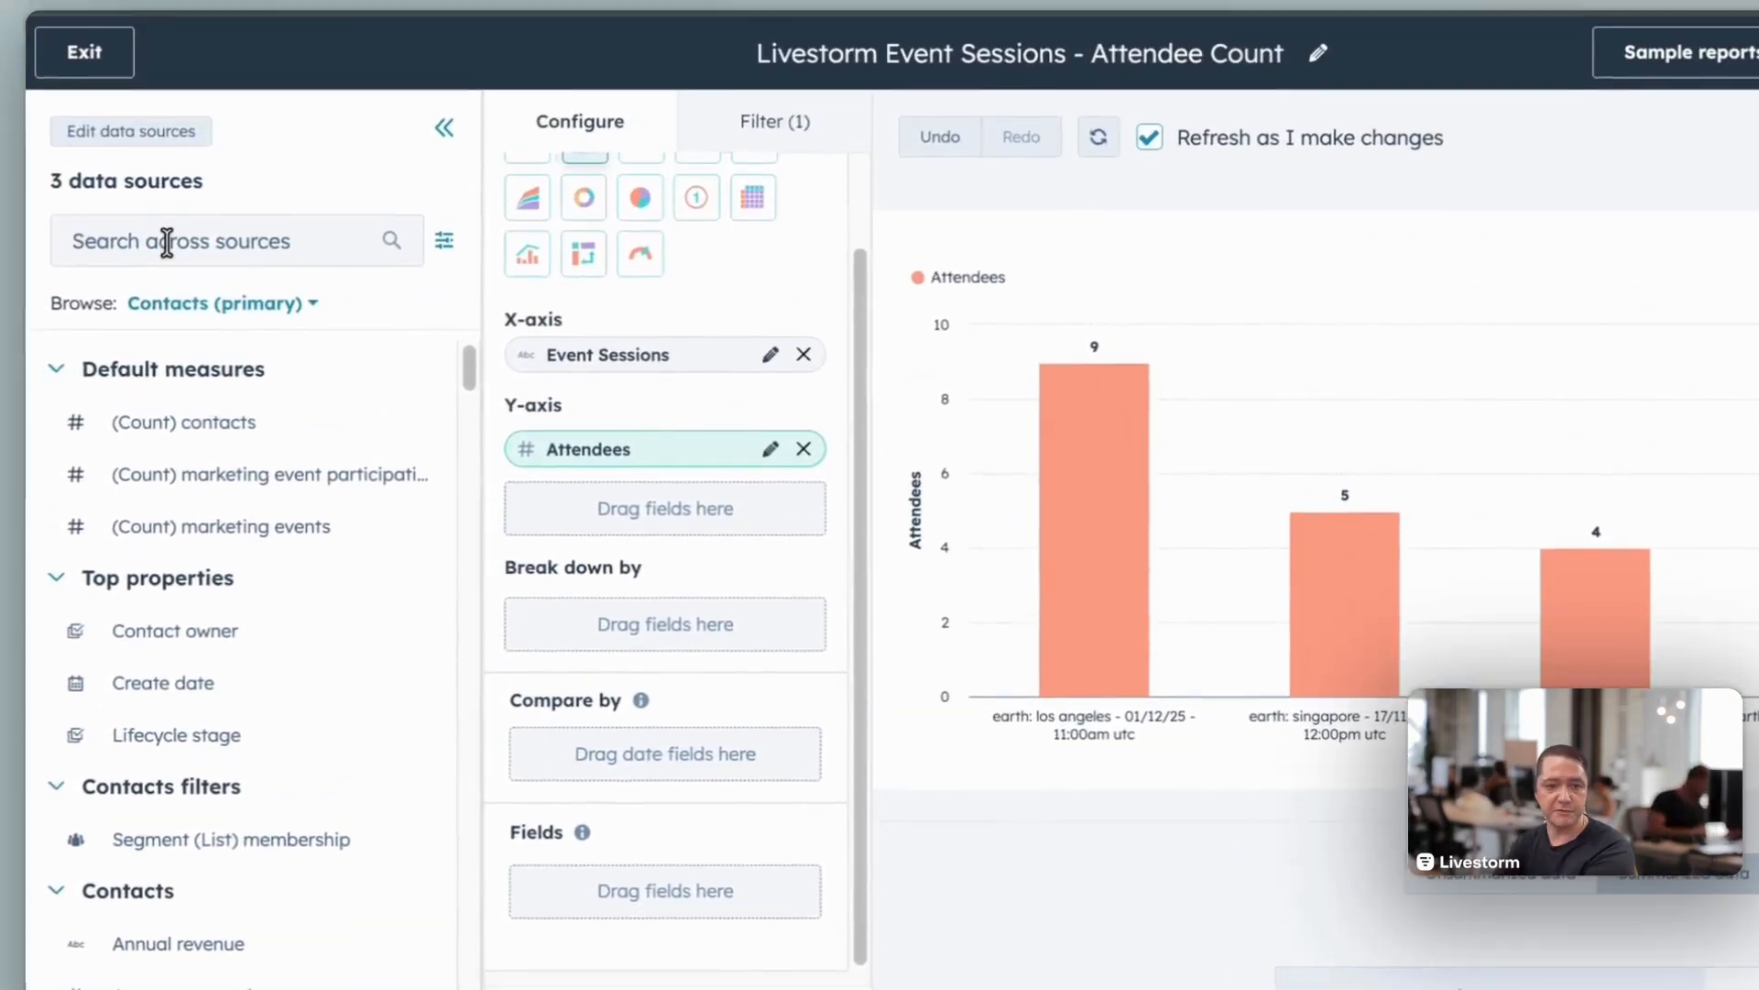
# Step: Search the data sources for "livestorm", add Livestorm Last Live Attendance to the report's Fields, and inspect the last bar's details
pyautogui.click(167, 242)
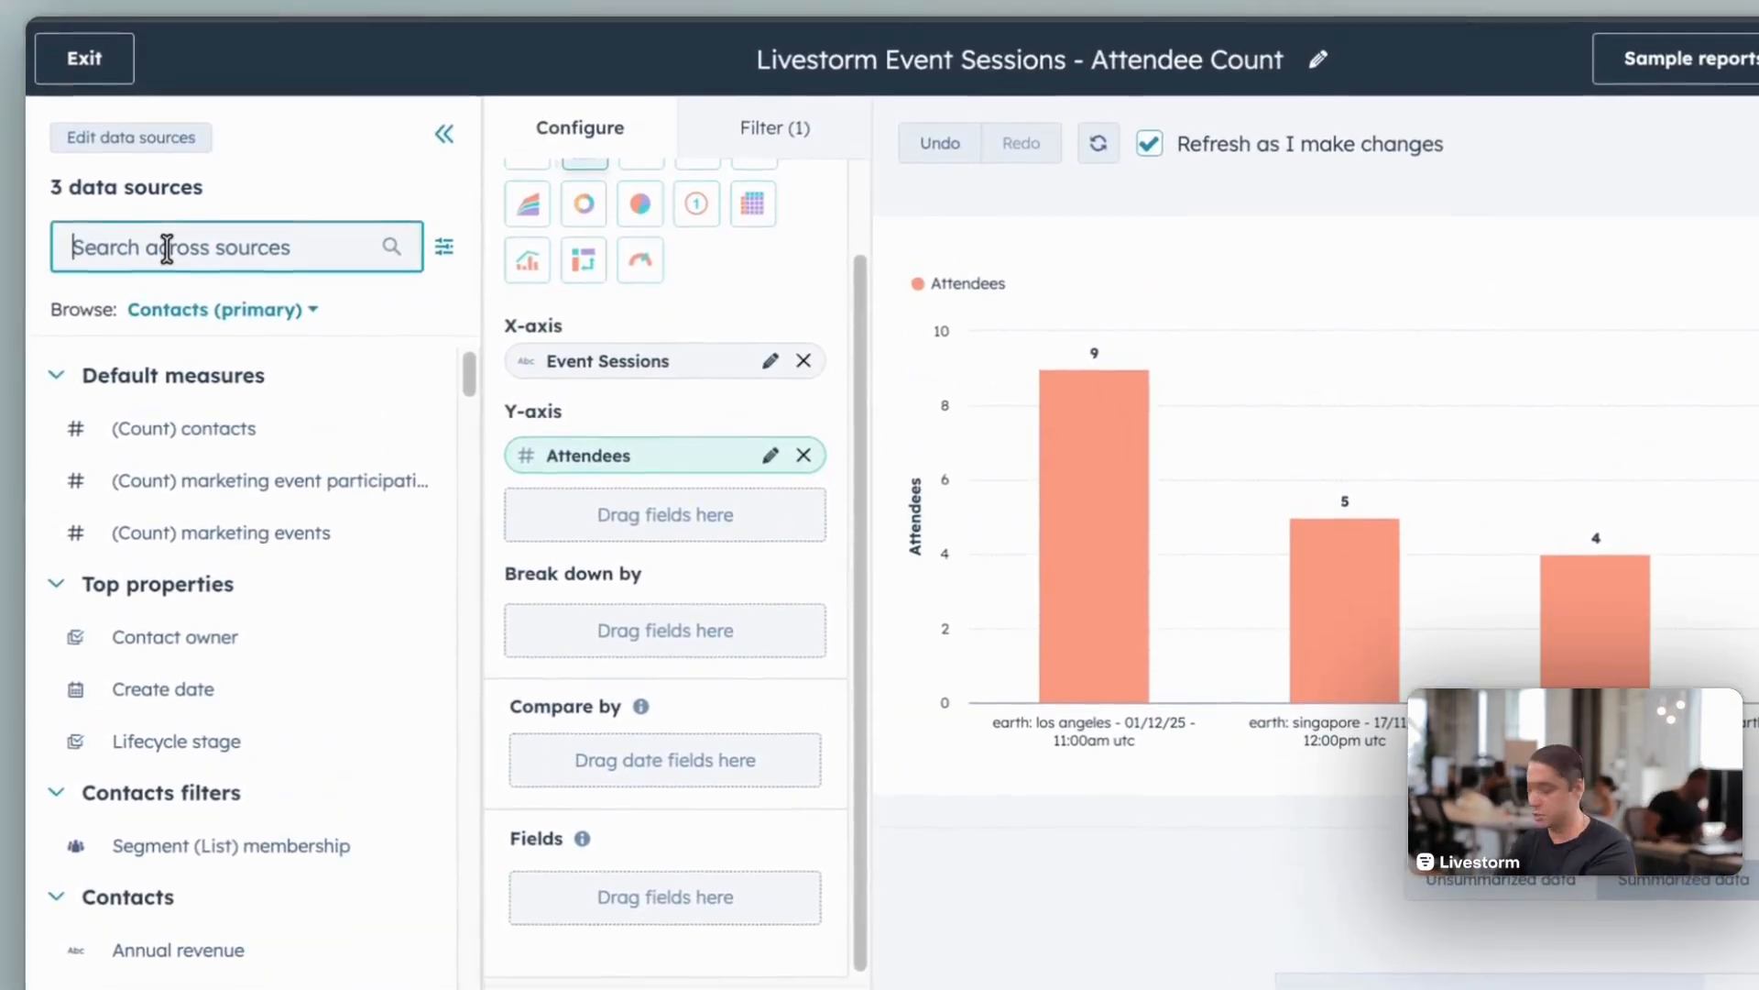
pyautogui.write('livestorm')
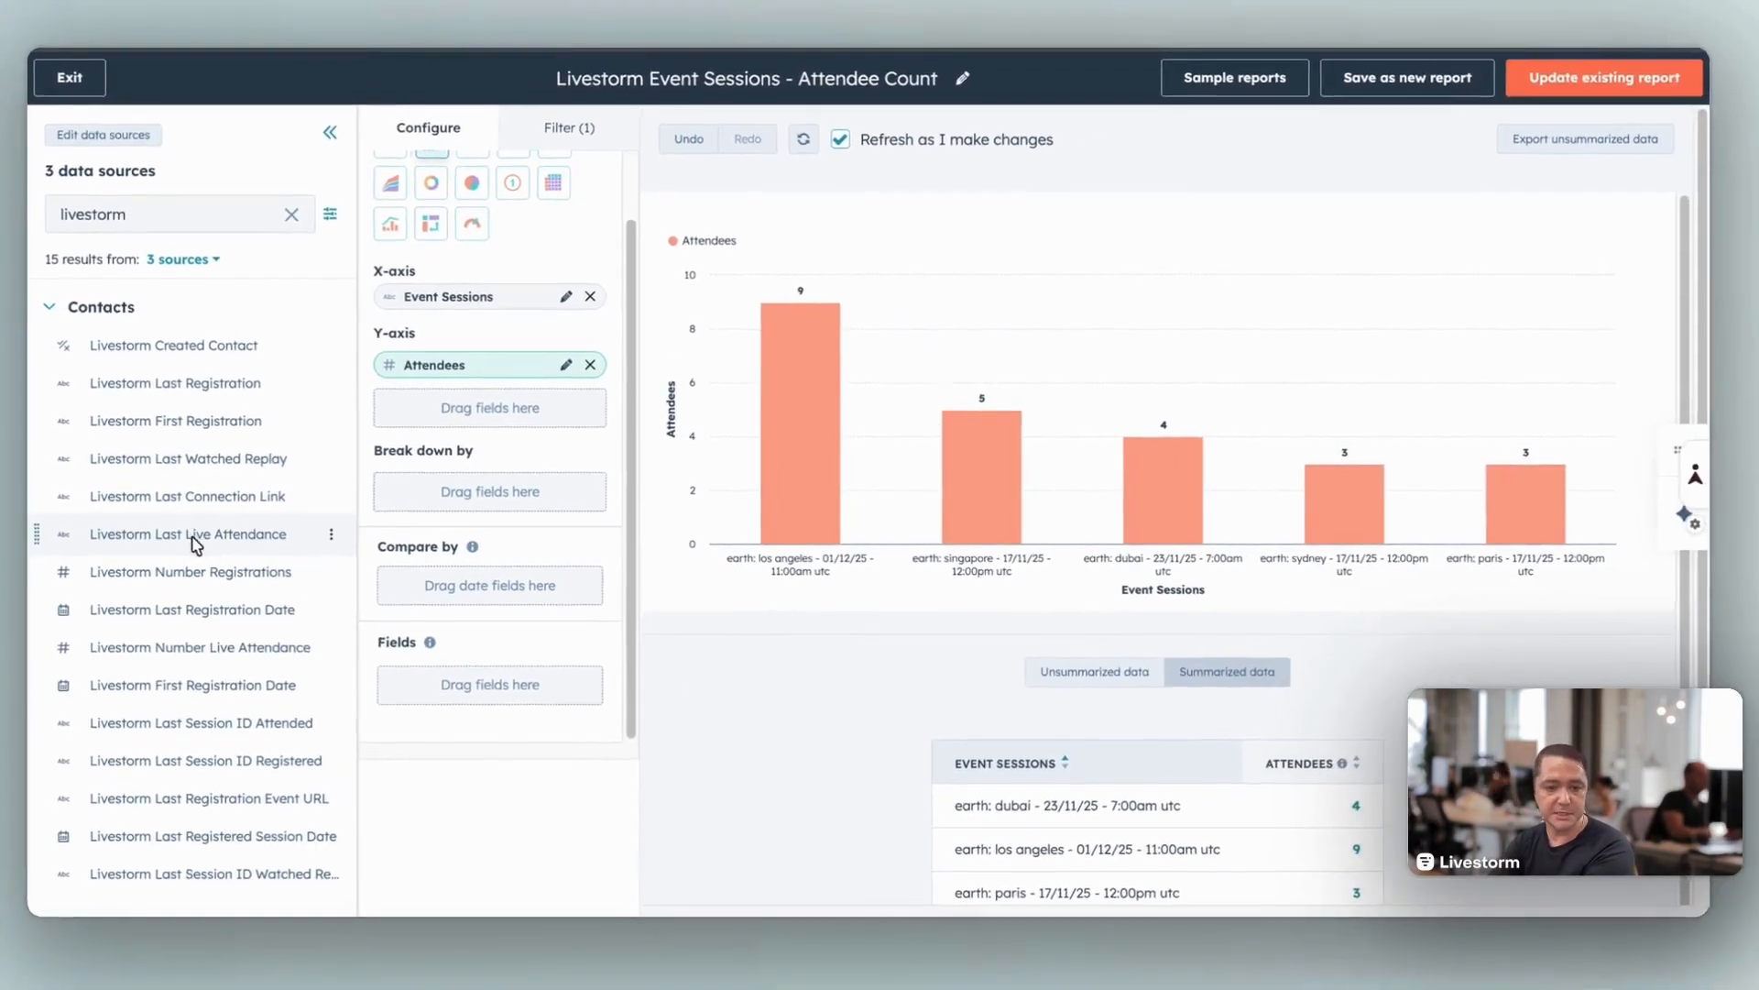
pyautogui.moveTo(198, 546); pyautogui.dragTo(494, 690)
pyautogui.moveTo(599, 556); pyautogui.dragTo(601, 562)
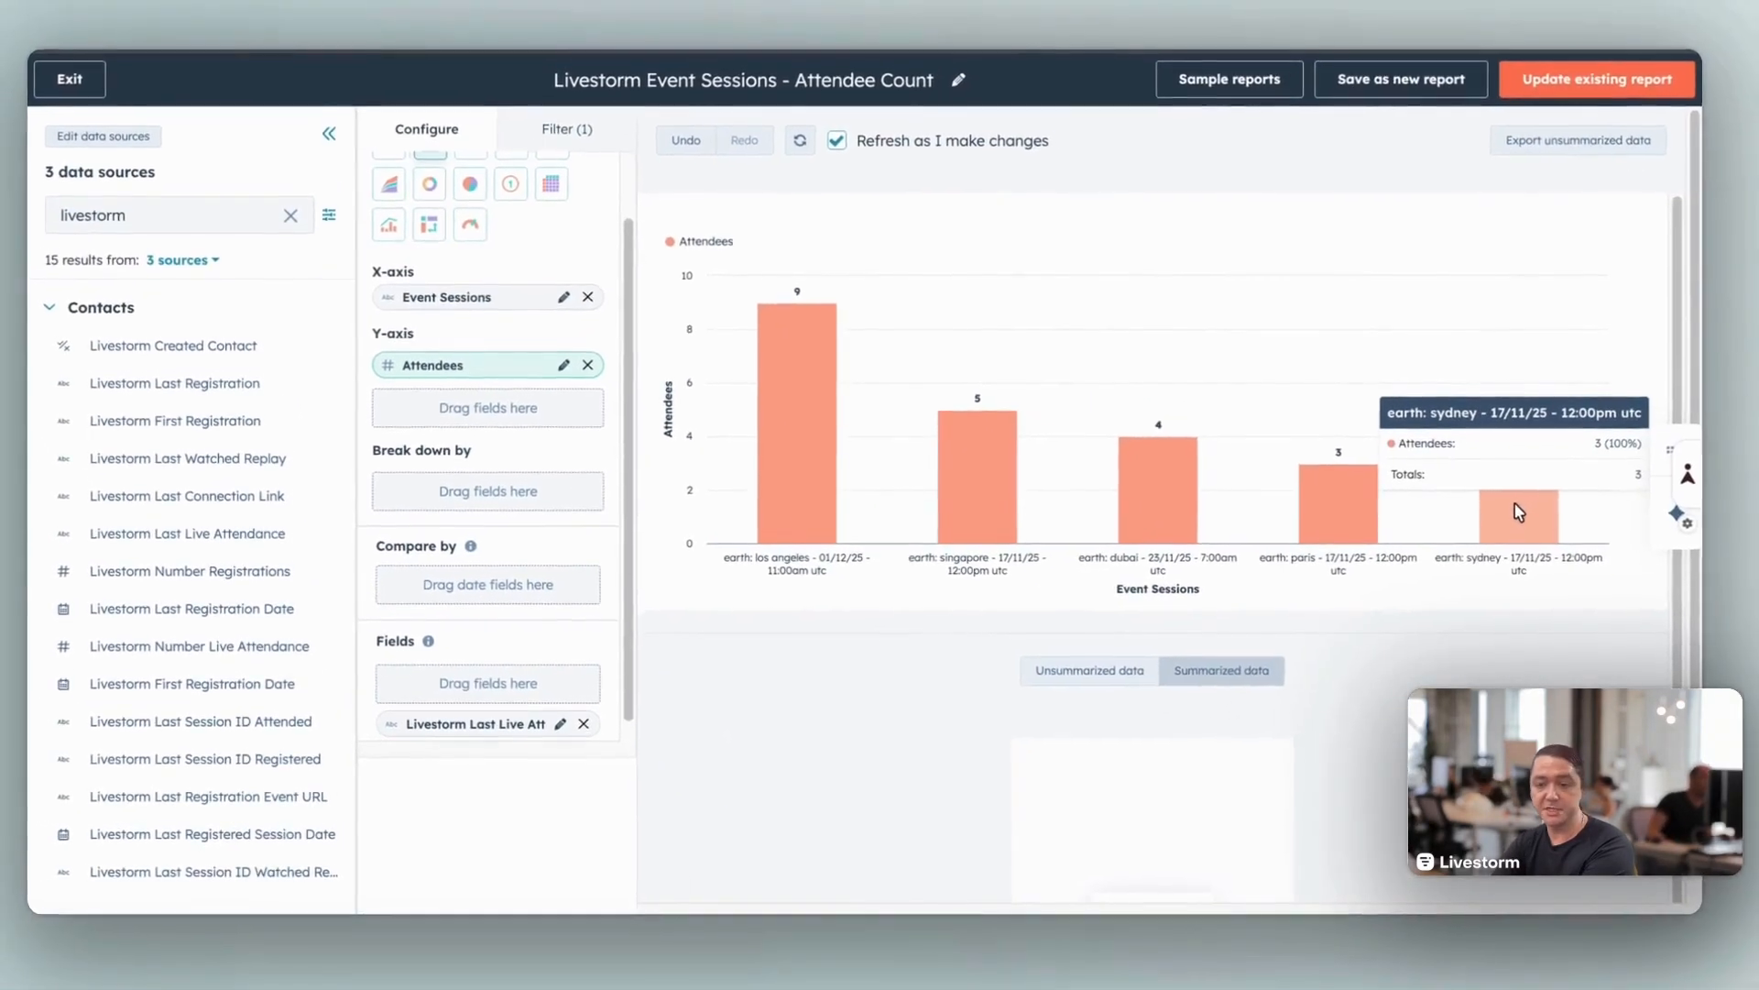
pyautogui.click(1518, 511)
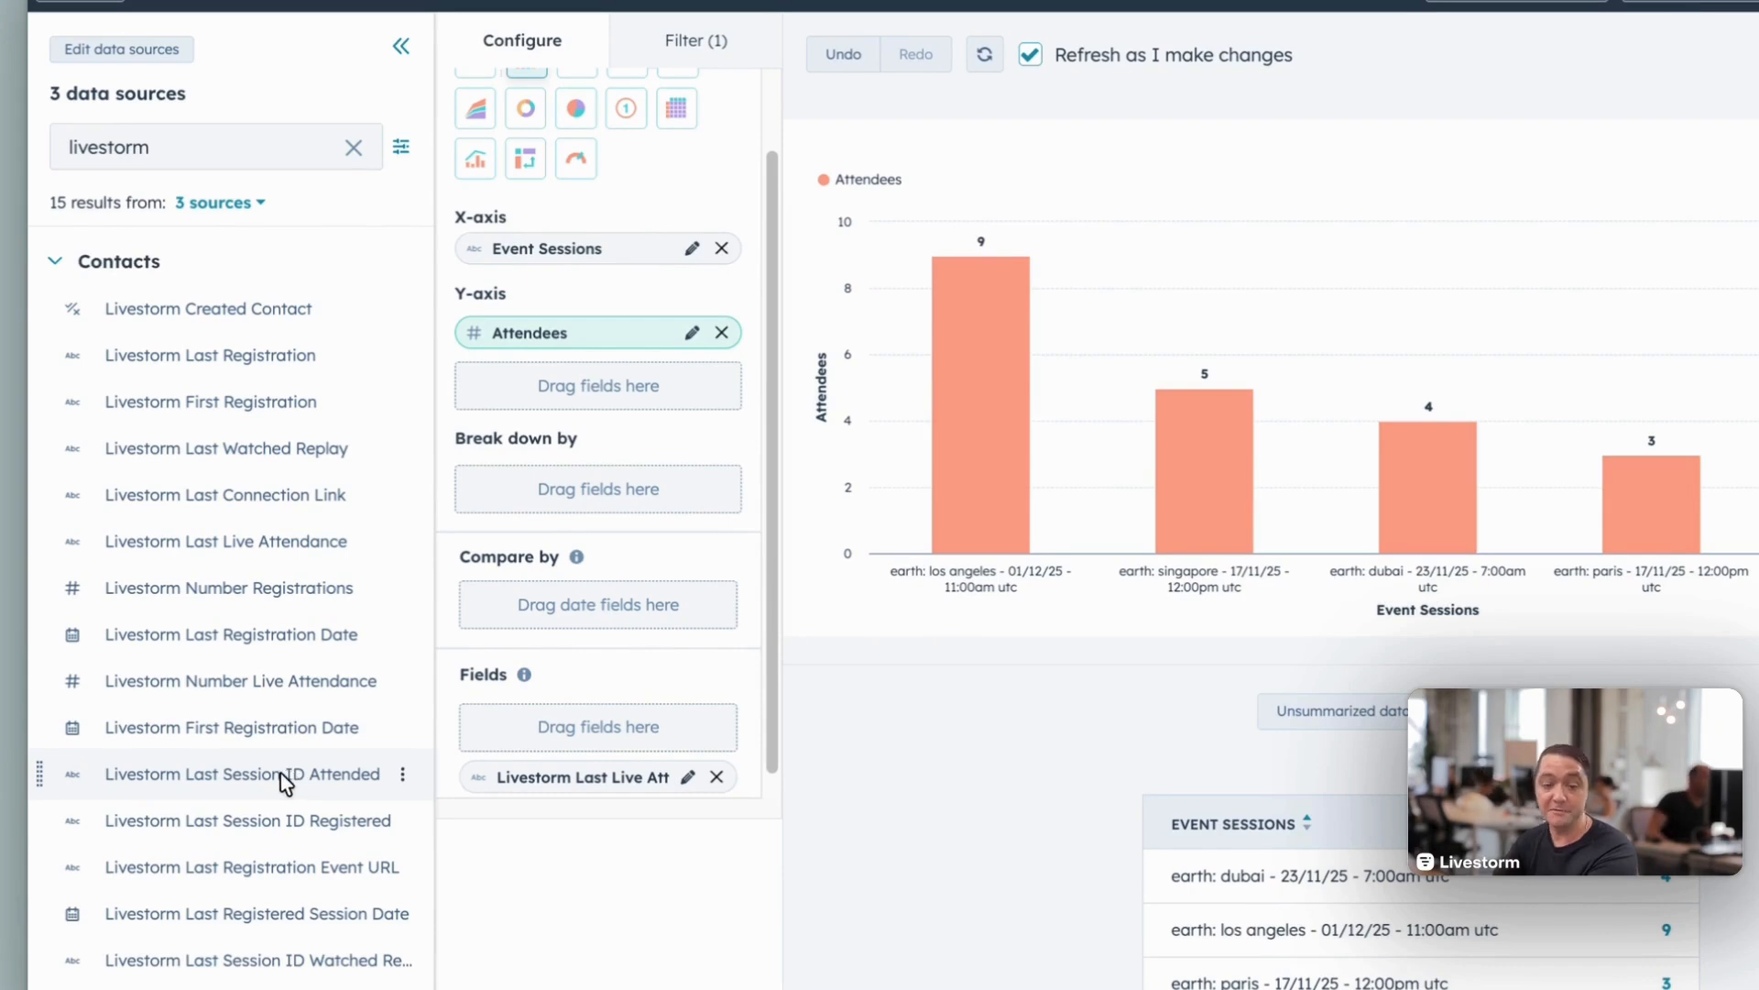
# Step: Add Livestorm Last Session ID Attended and Livestorm Last Watched Replay to the report's Fields
pyautogui.moveTo(290, 780); pyautogui.dragTo(527, 673)
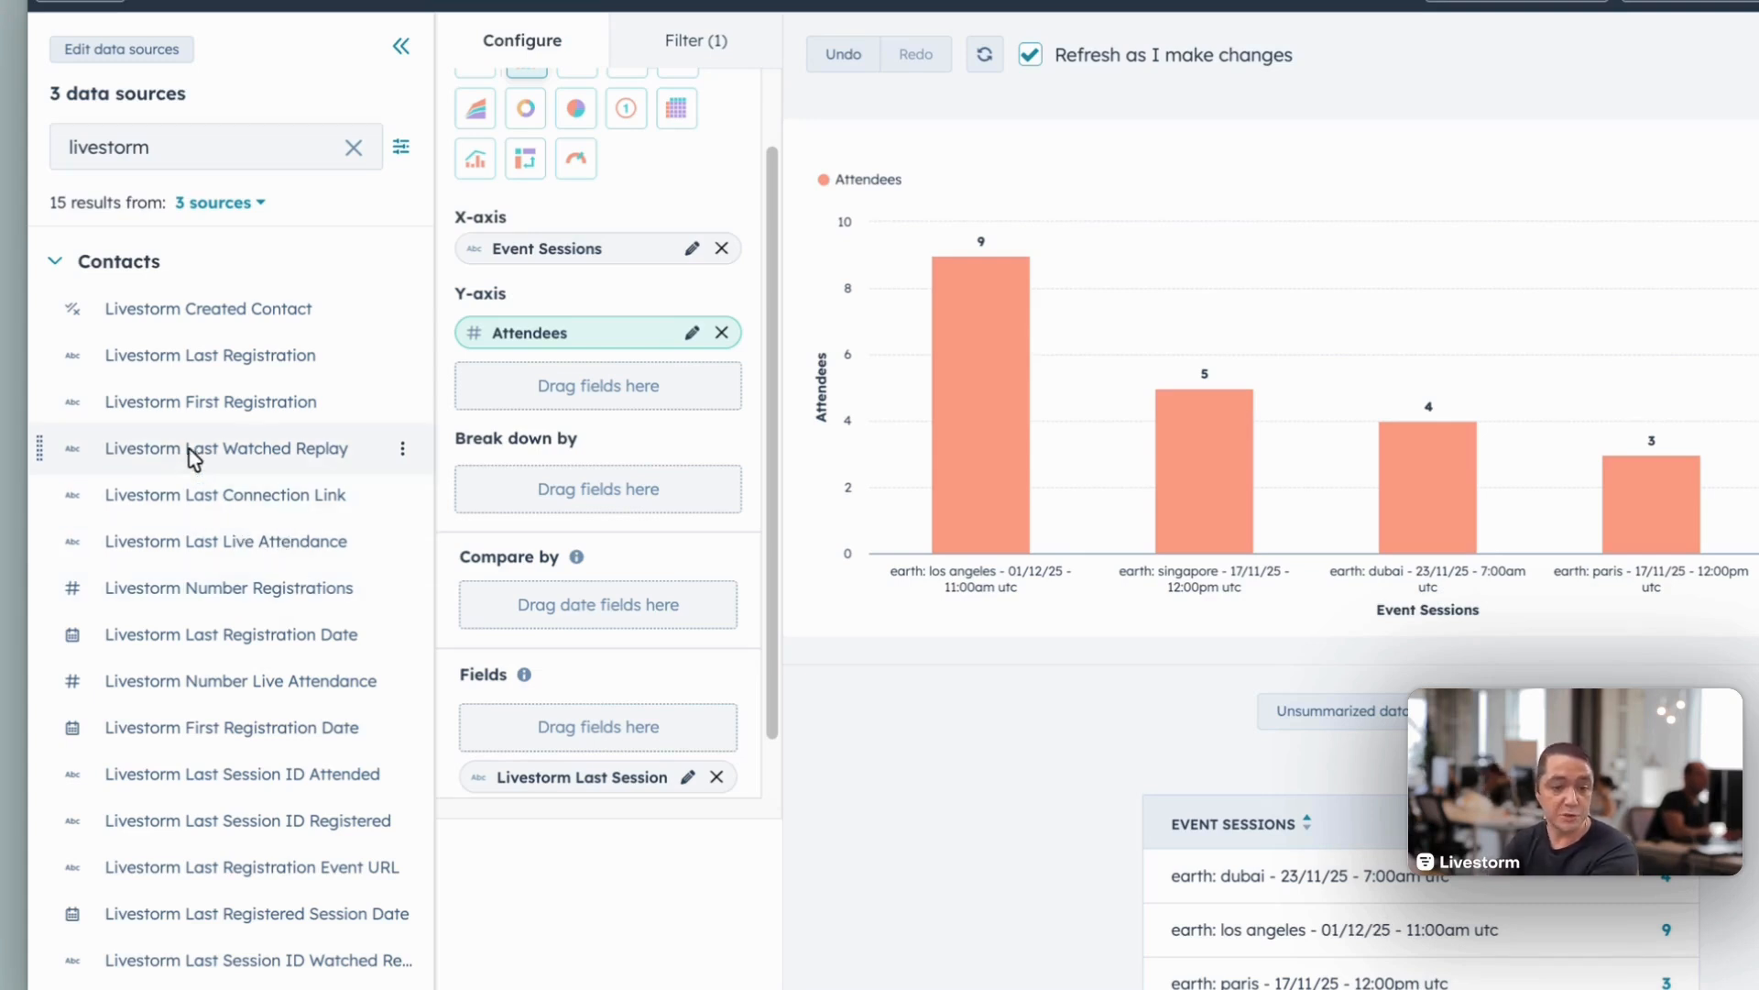
pyautogui.moveTo(198, 450); pyautogui.dragTo(581, 719)
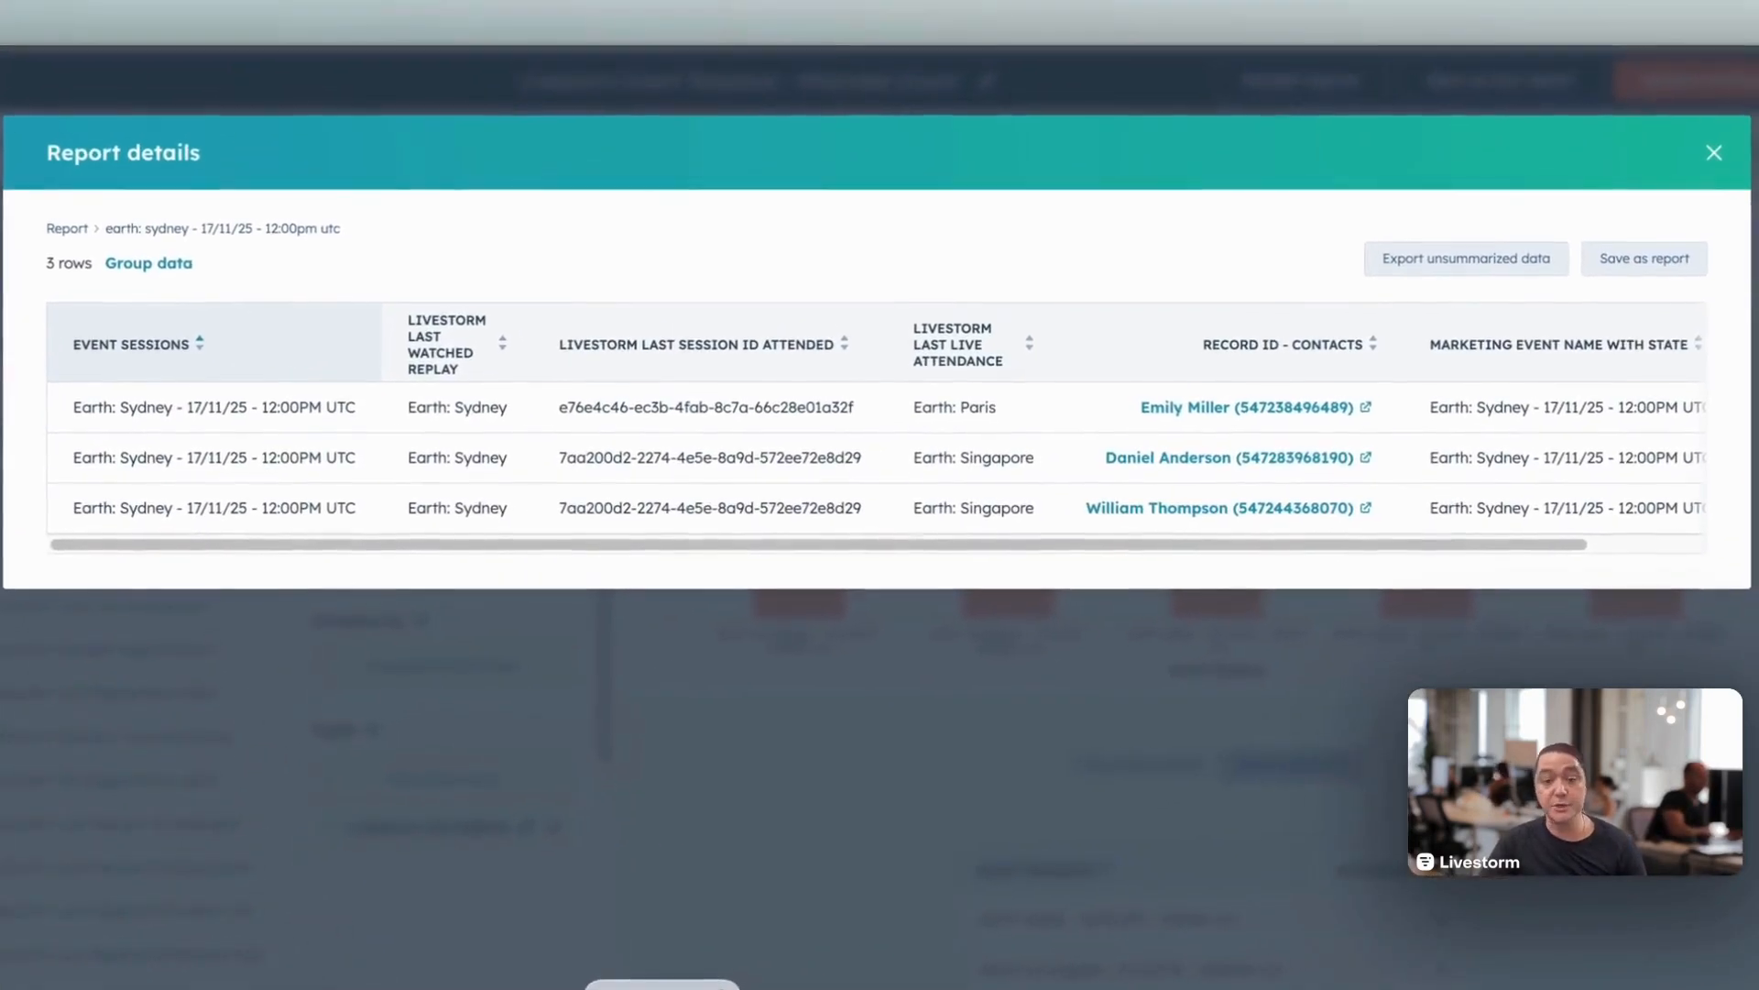